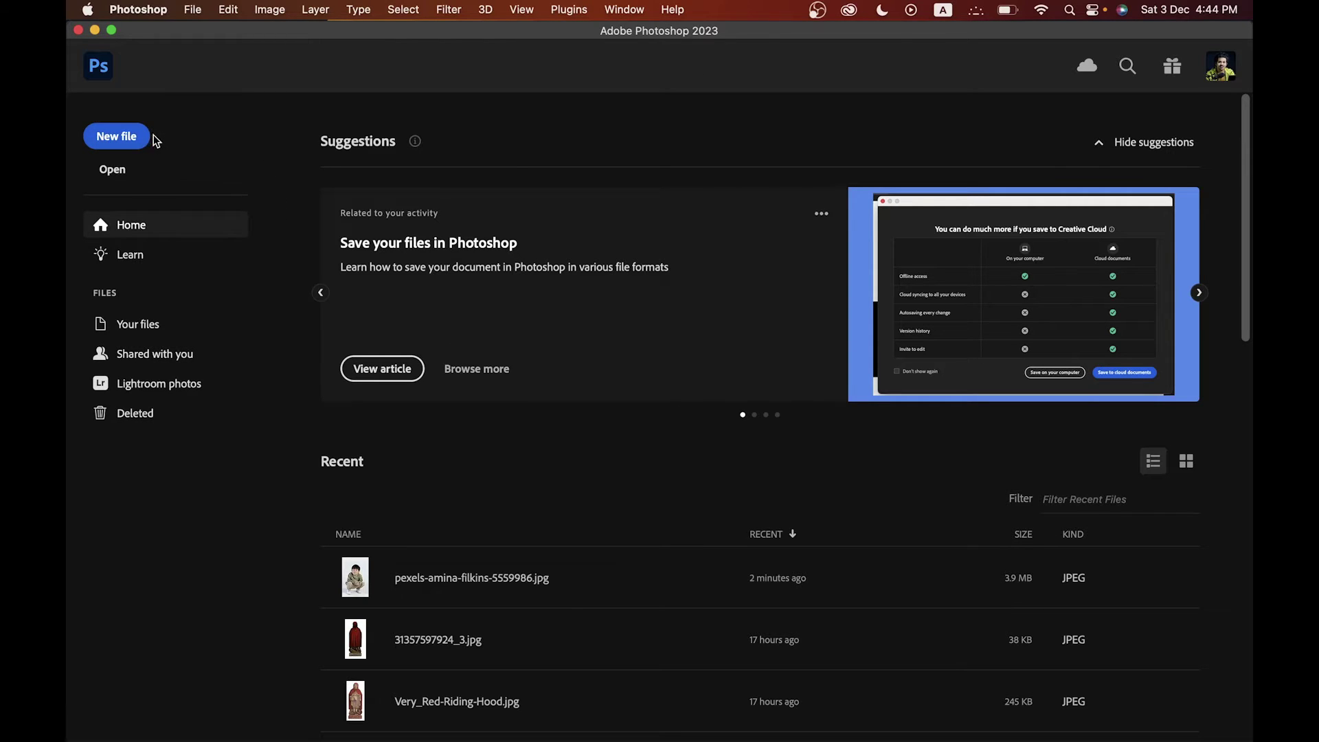
click(128, 174)
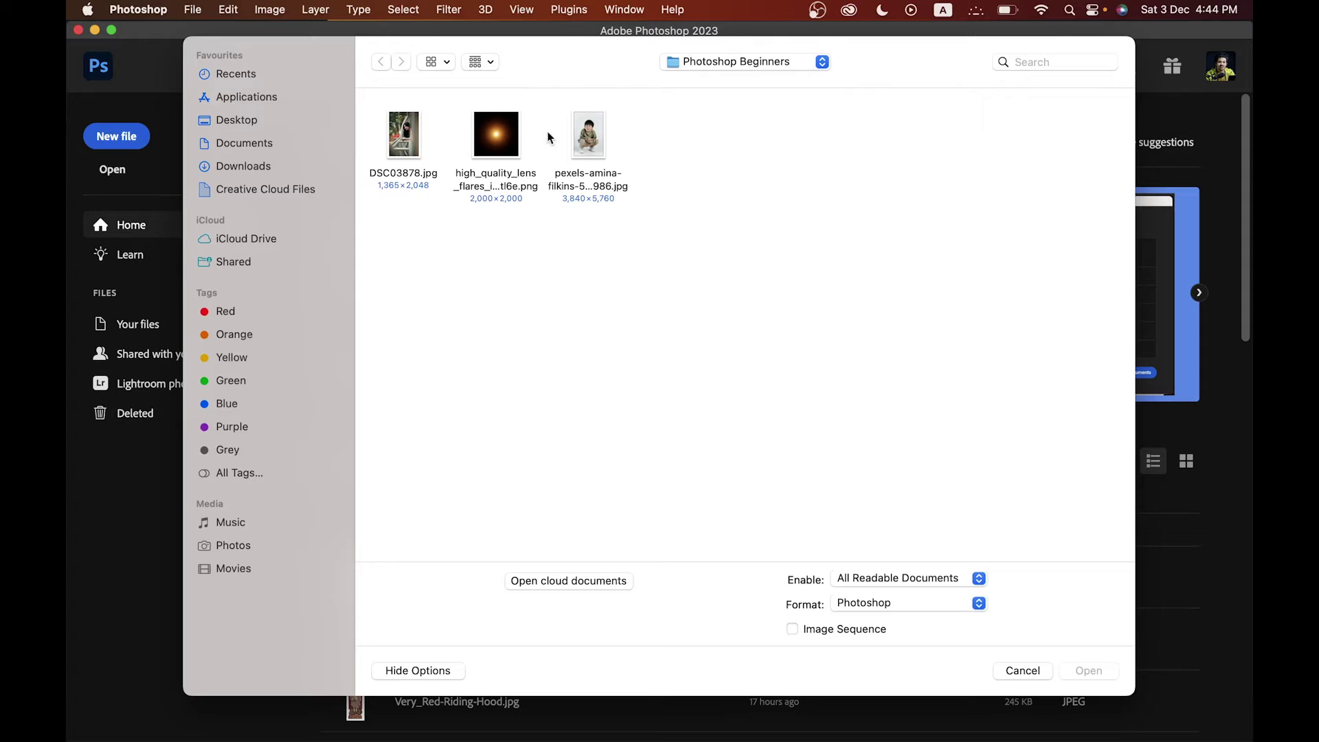
click(408, 154)
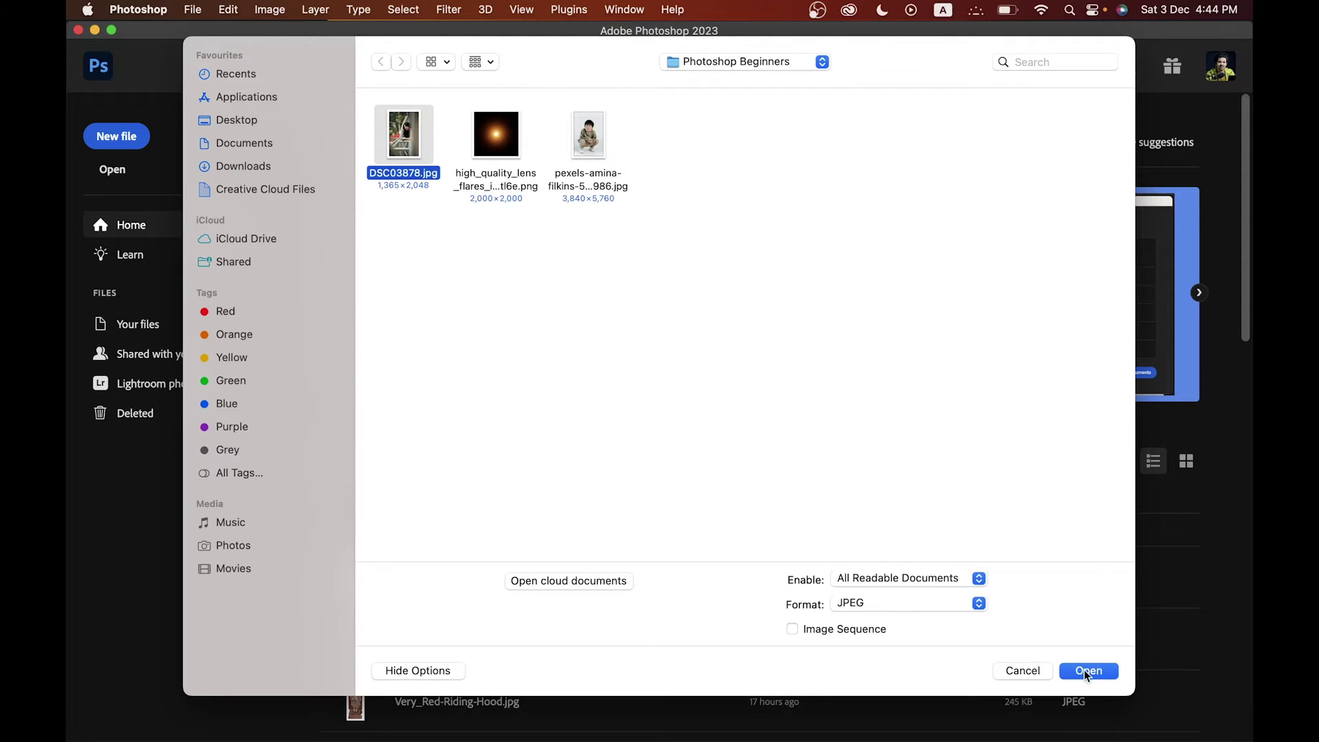
click(1023, 670)
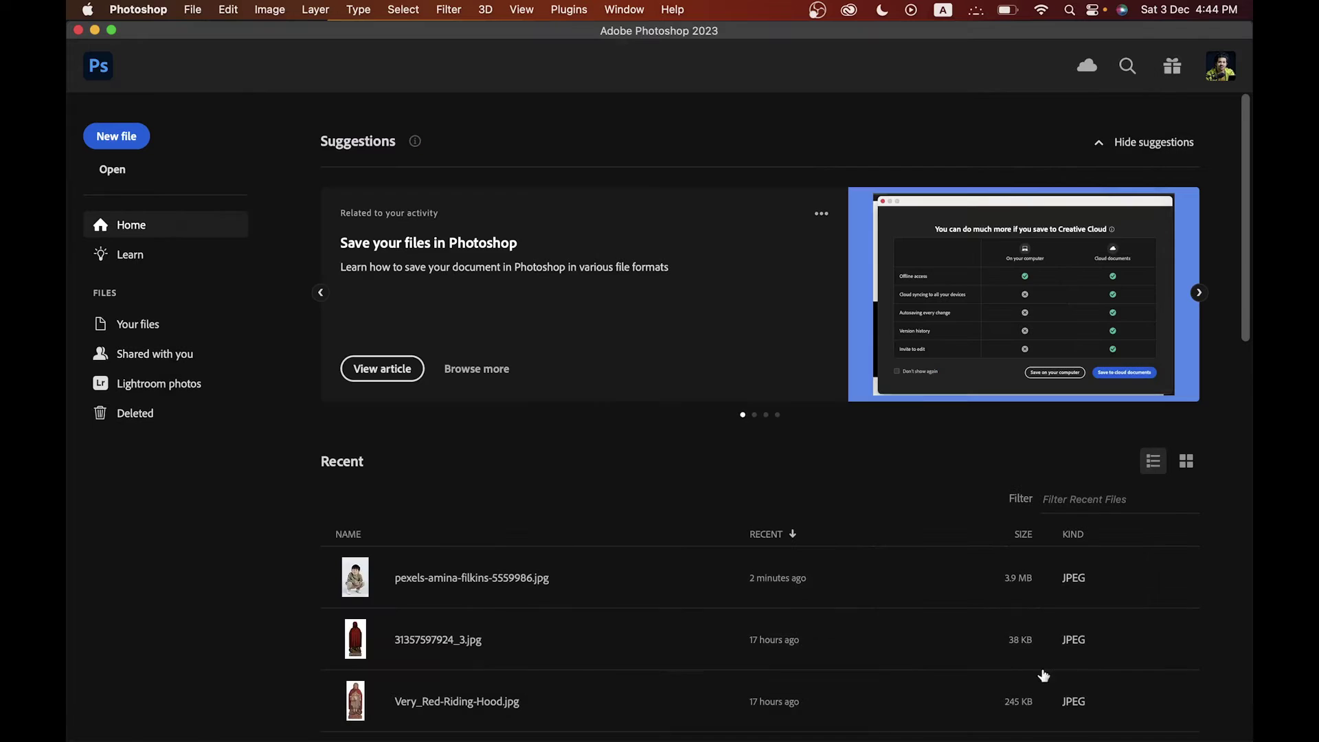
- Start a new document and set both its width and its height to 1080 pixels
click(133, 136)
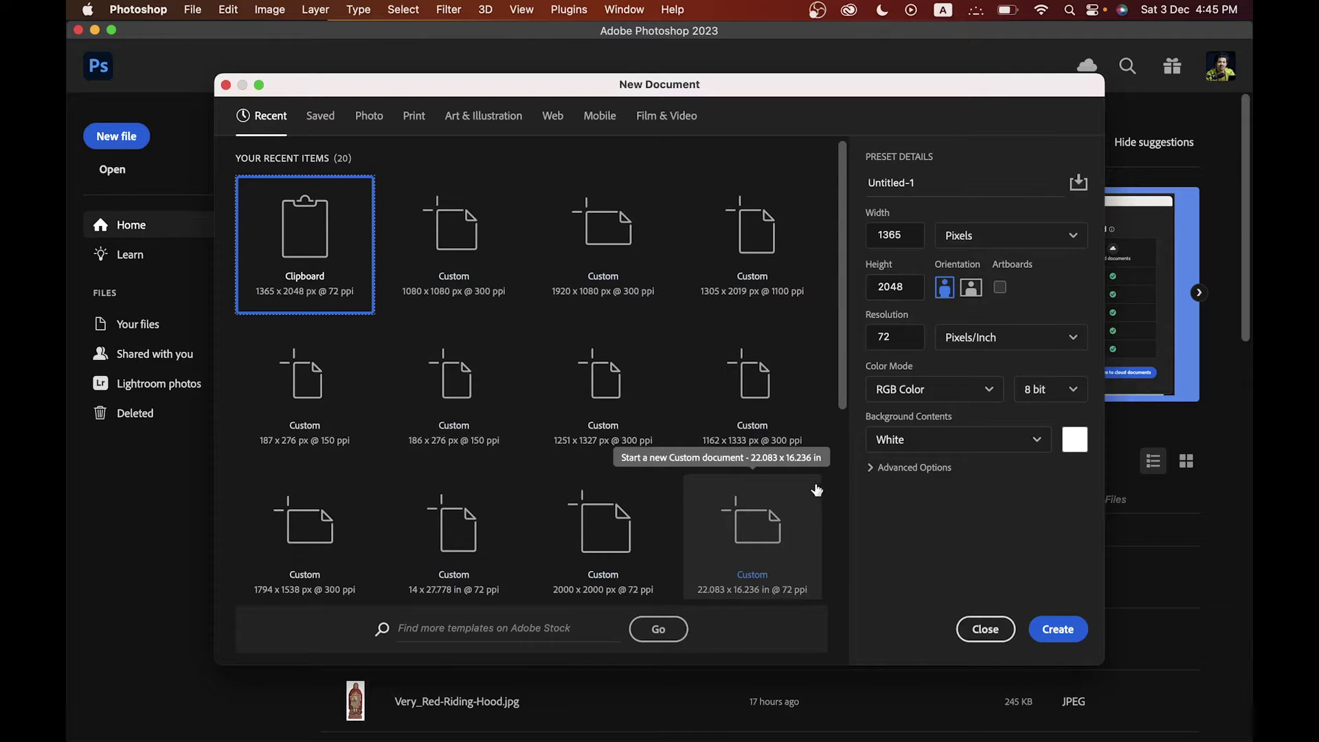
drag(934, 182, 867, 182)
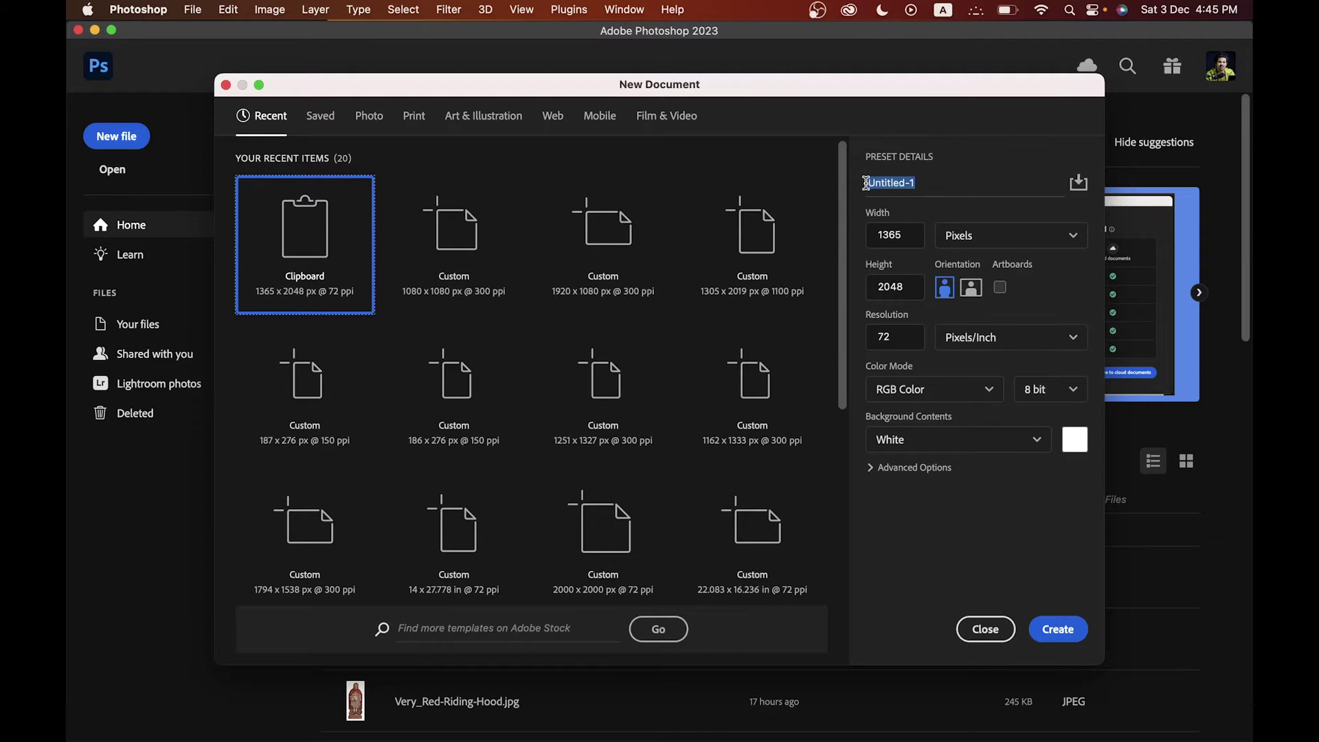
click(905, 234)
drag(907, 286, 859, 288)
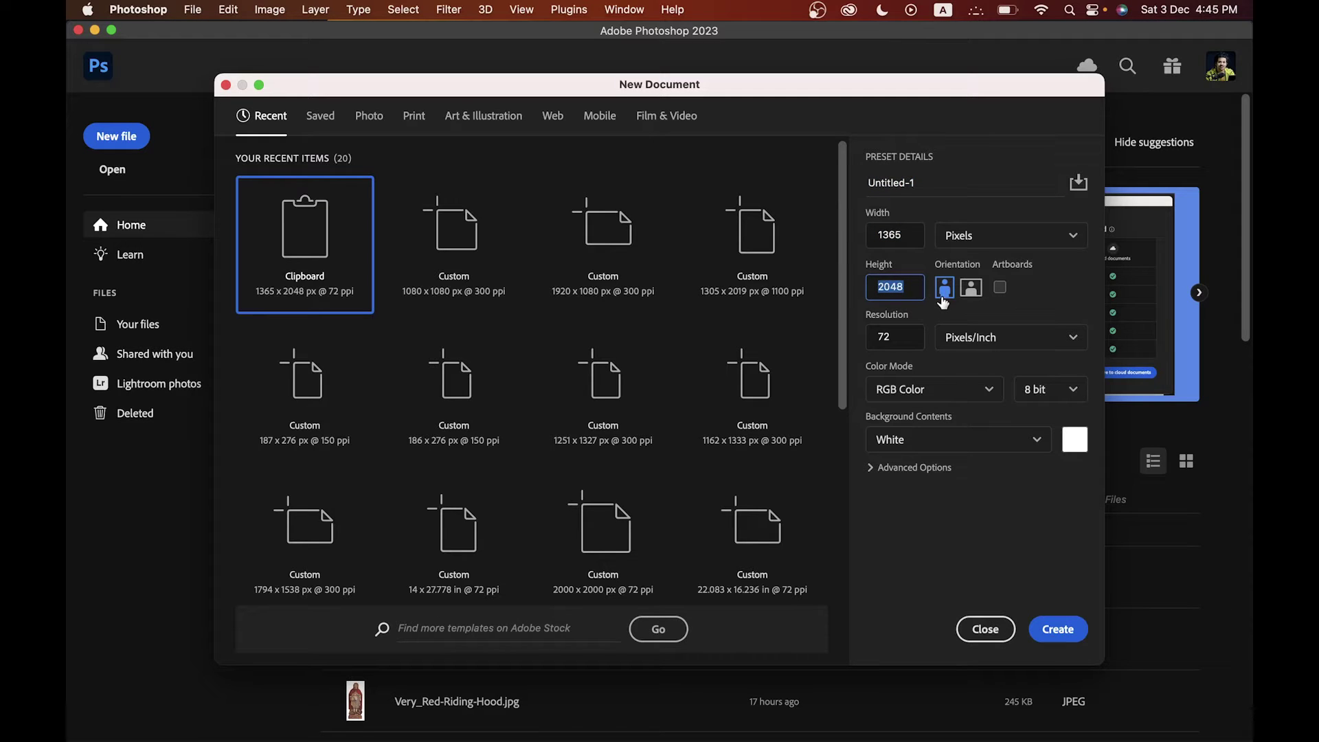
click(905, 237)
text(1080)
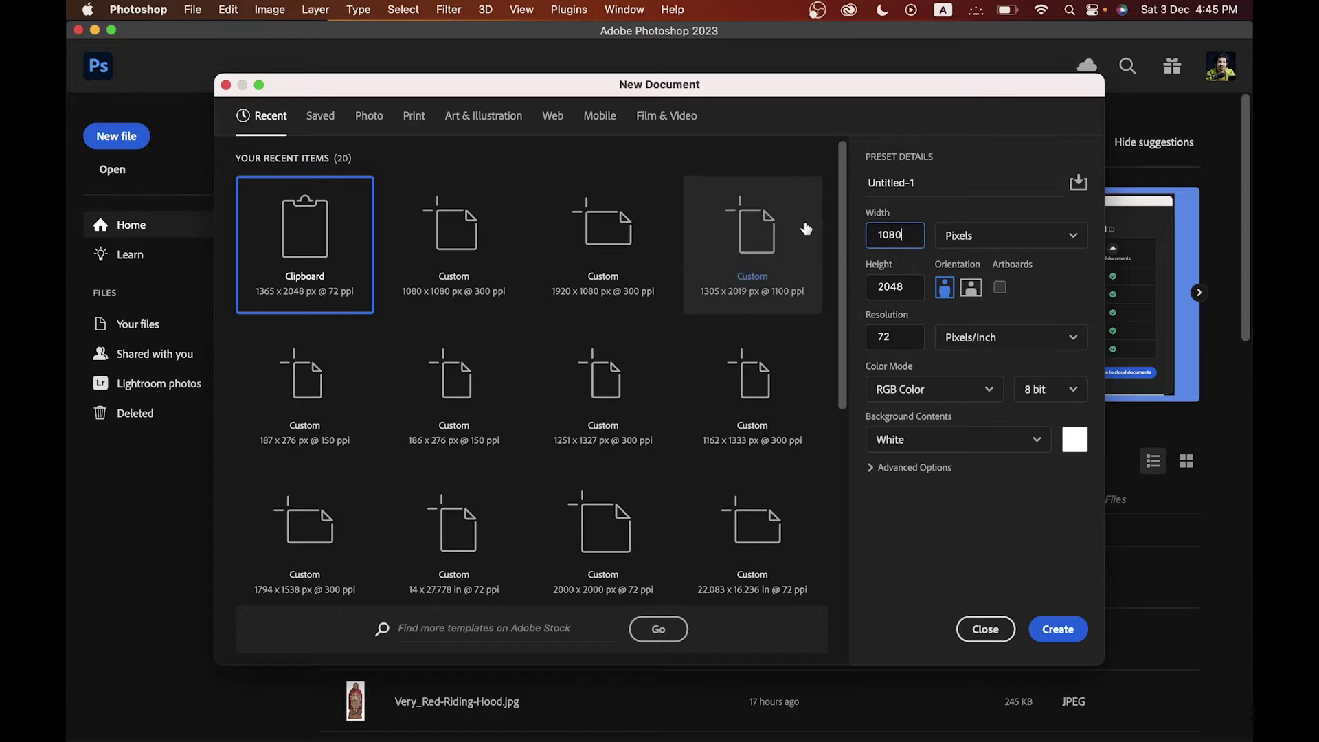
key(Tab)
text(1)
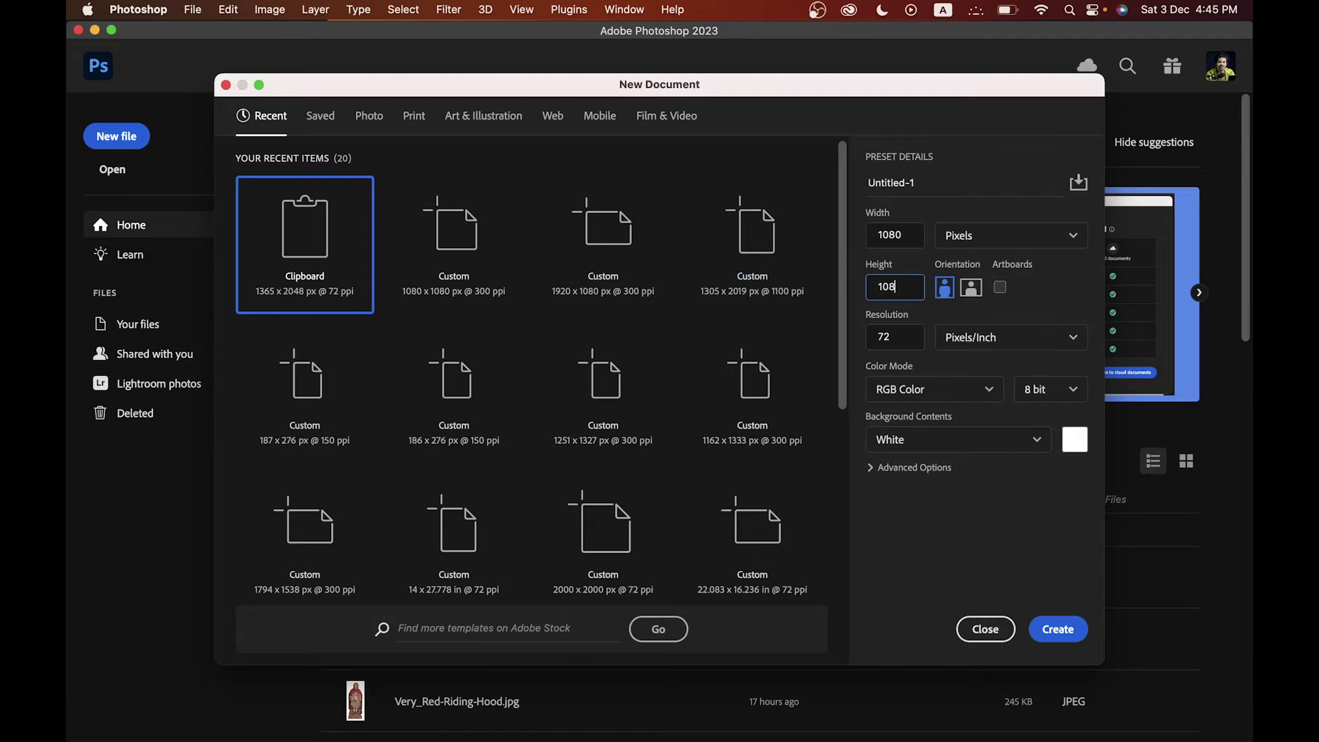
text(080)
- Name the new document "Sqare post" and create it
click(852, 180)
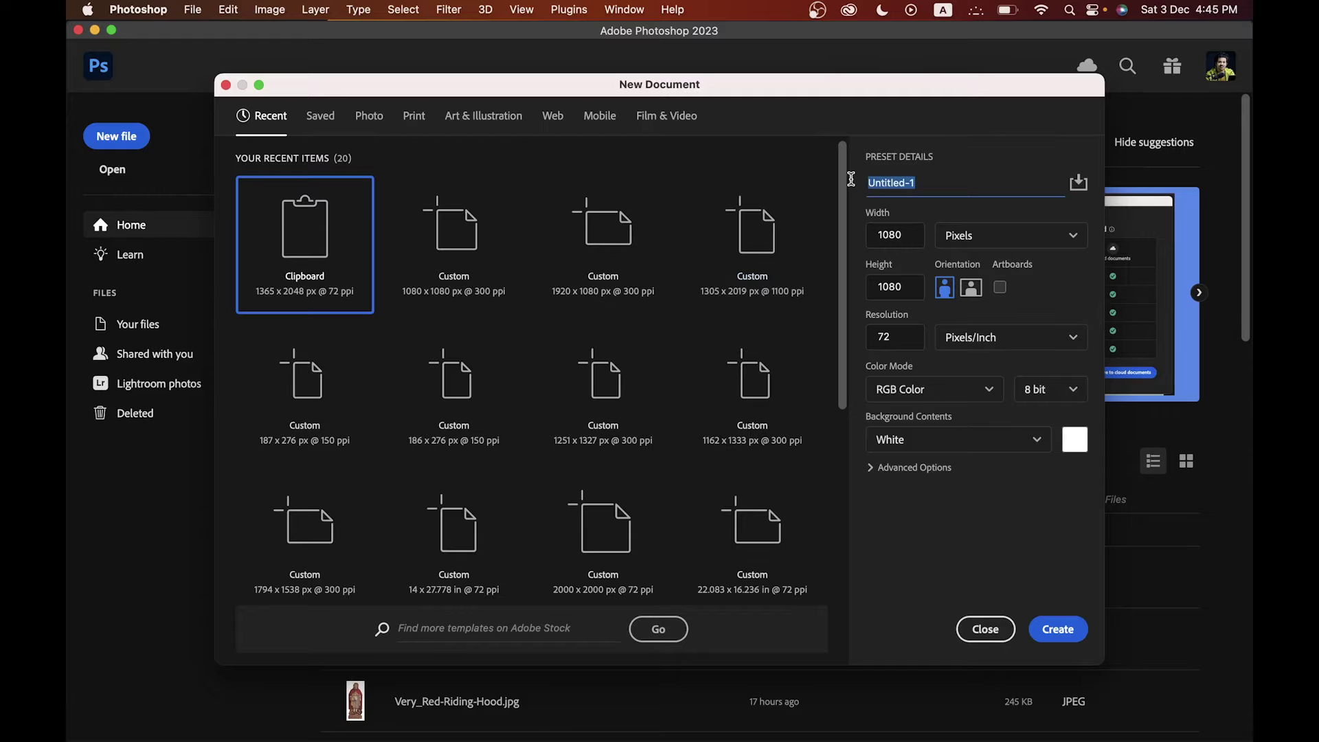
text(Sqare post)
click(1074, 631)
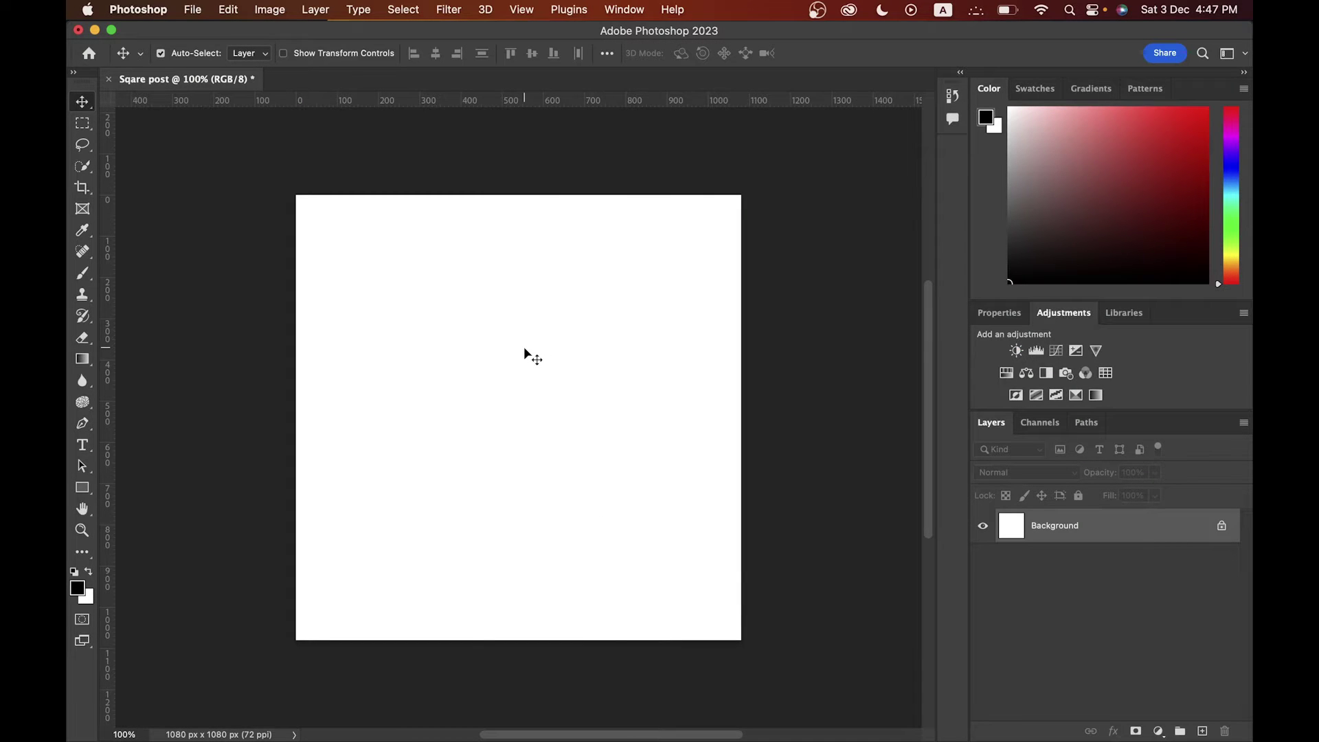
- Try bringing the Pexels photo of the boy onto the canvas from the file browser, and delete the placed layer
key(ctrl+Up)
click(448, 247)
drag(434, 252, 559, 595)
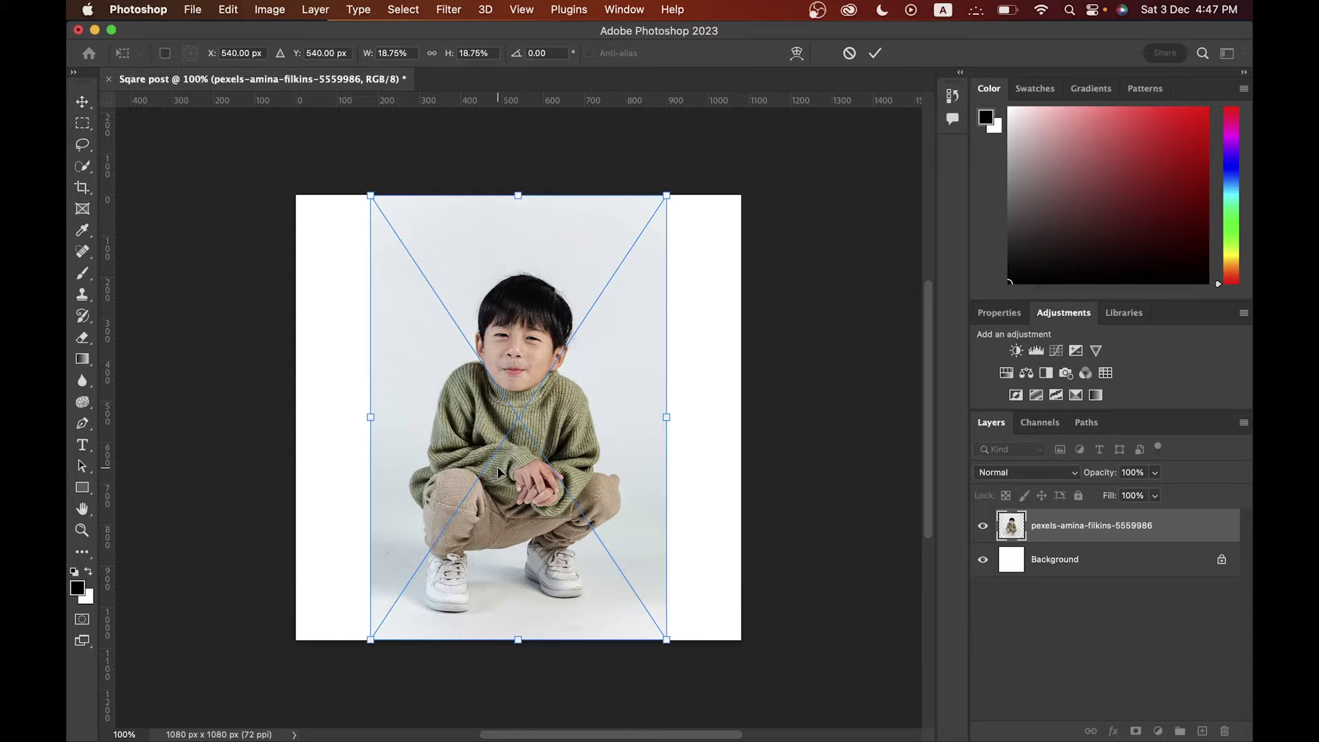
key(Return)
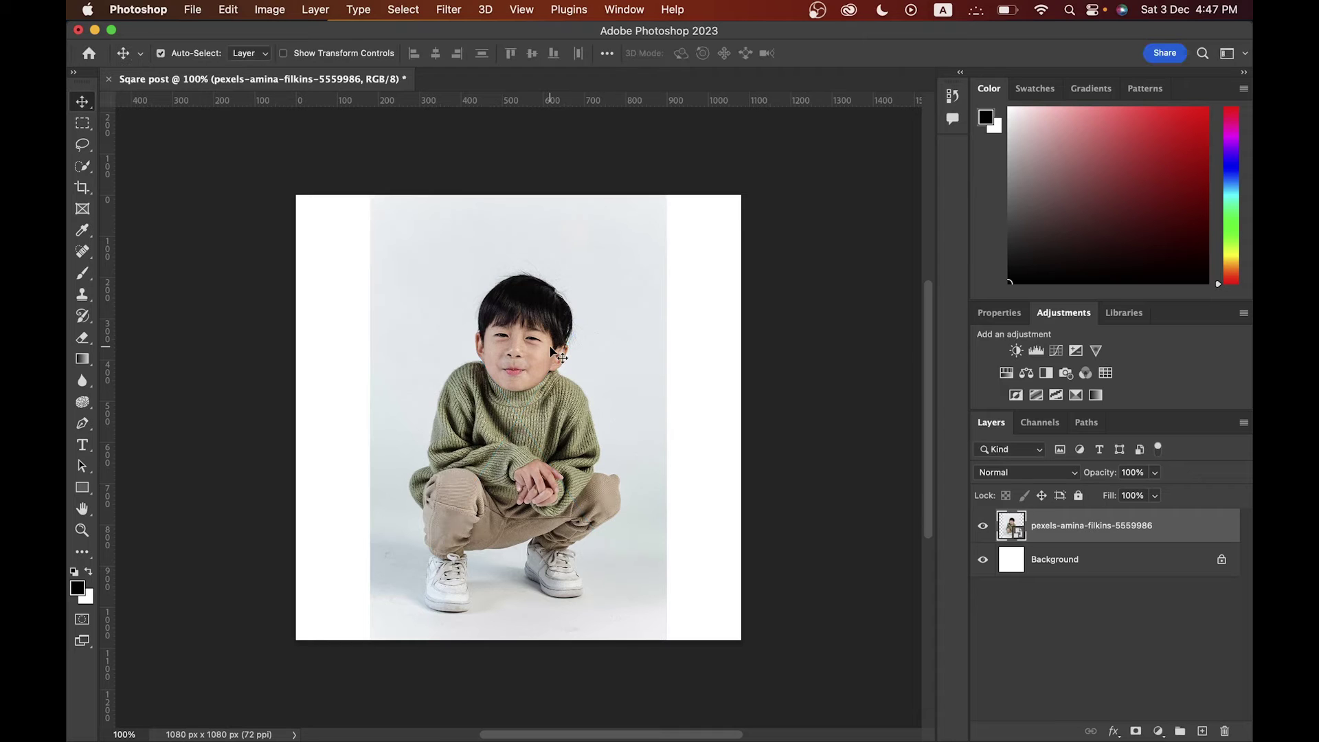
key(BackSpace)
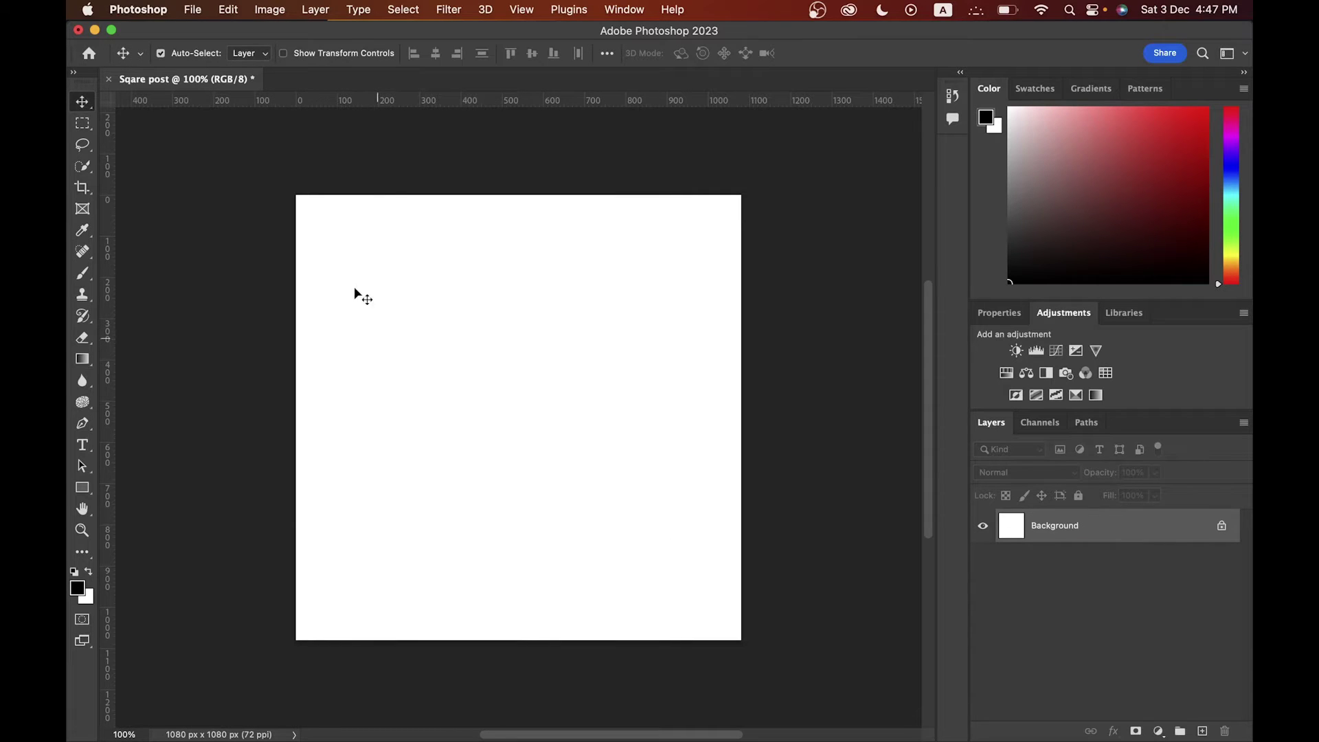
- Place the Pexels photo of the boy into the document as an embedded image
click(192, 9)
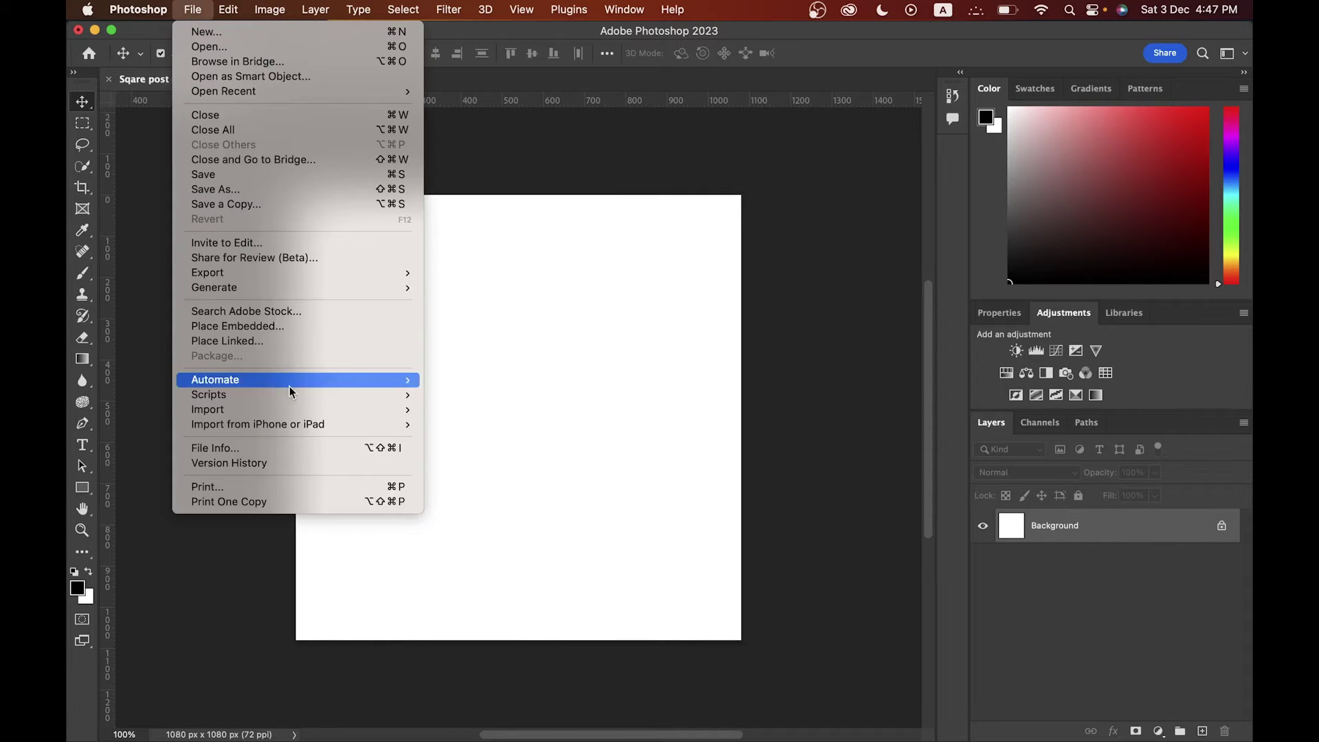
click(316, 331)
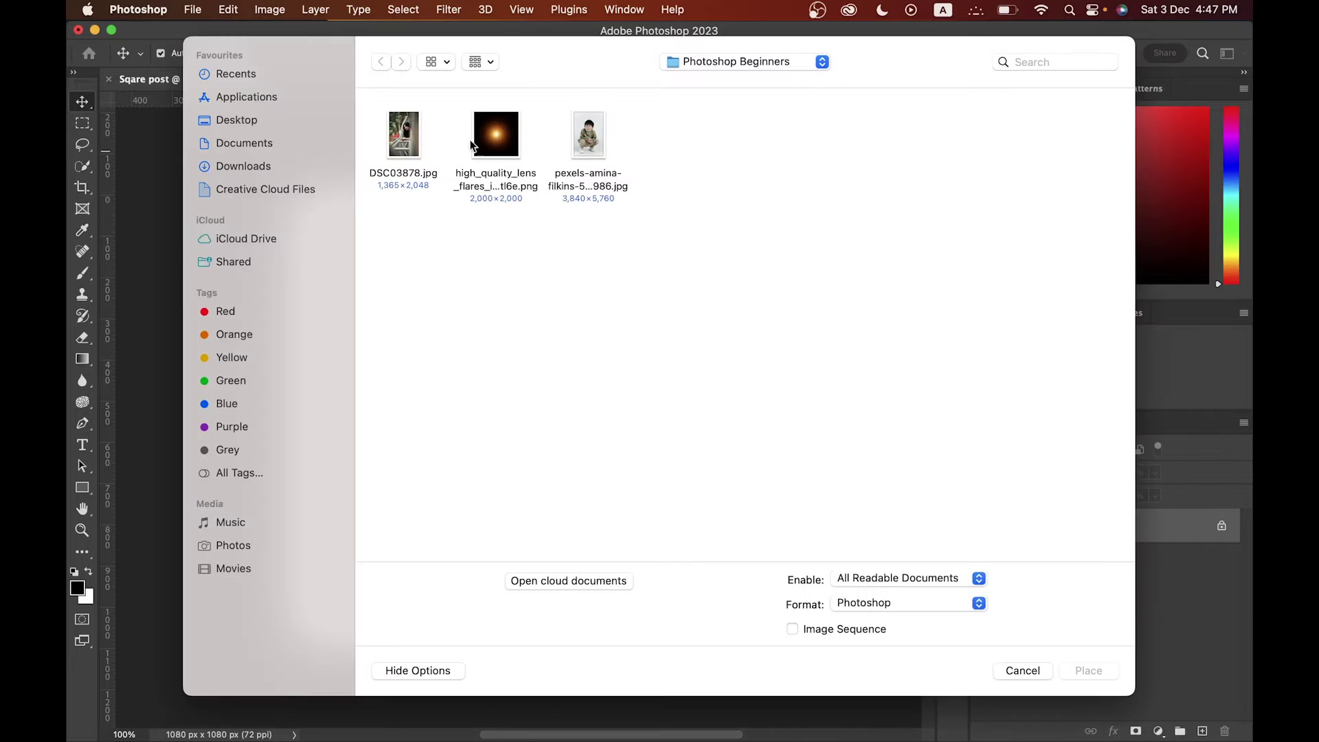
click(588, 141)
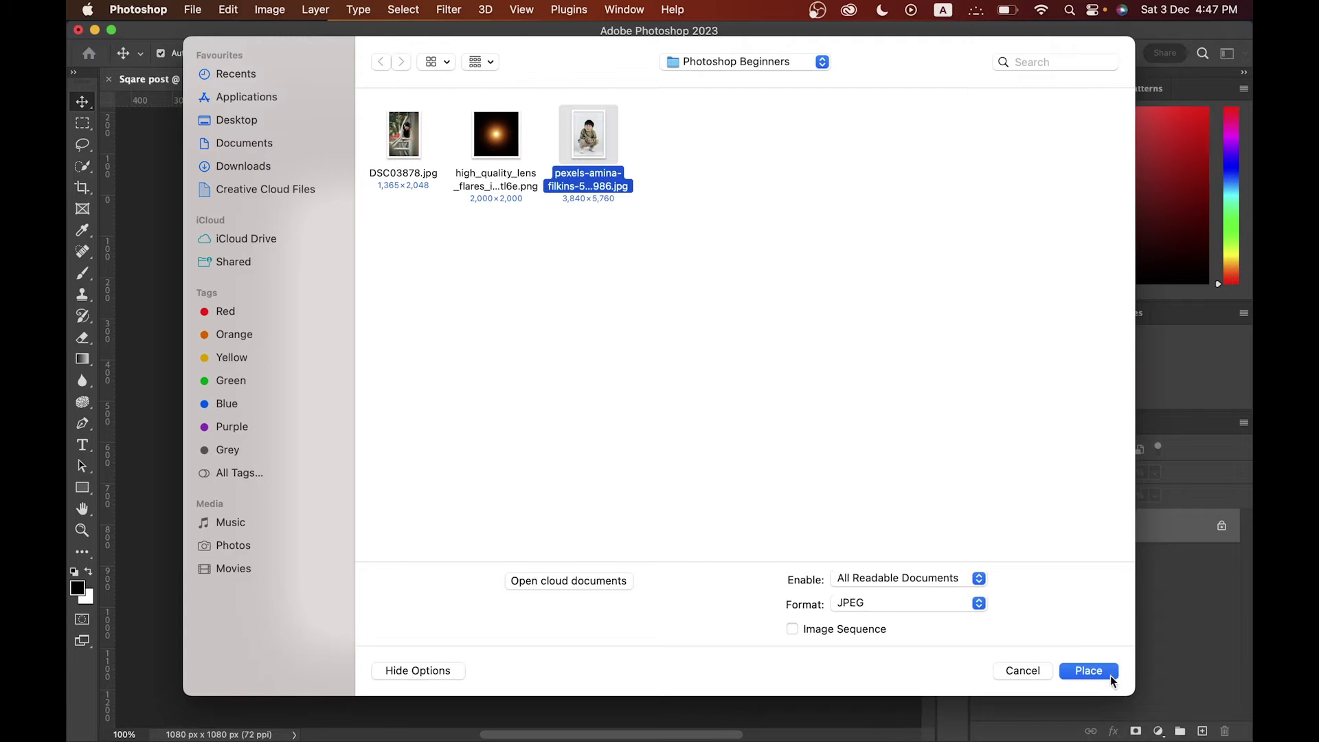
click(1088, 670)
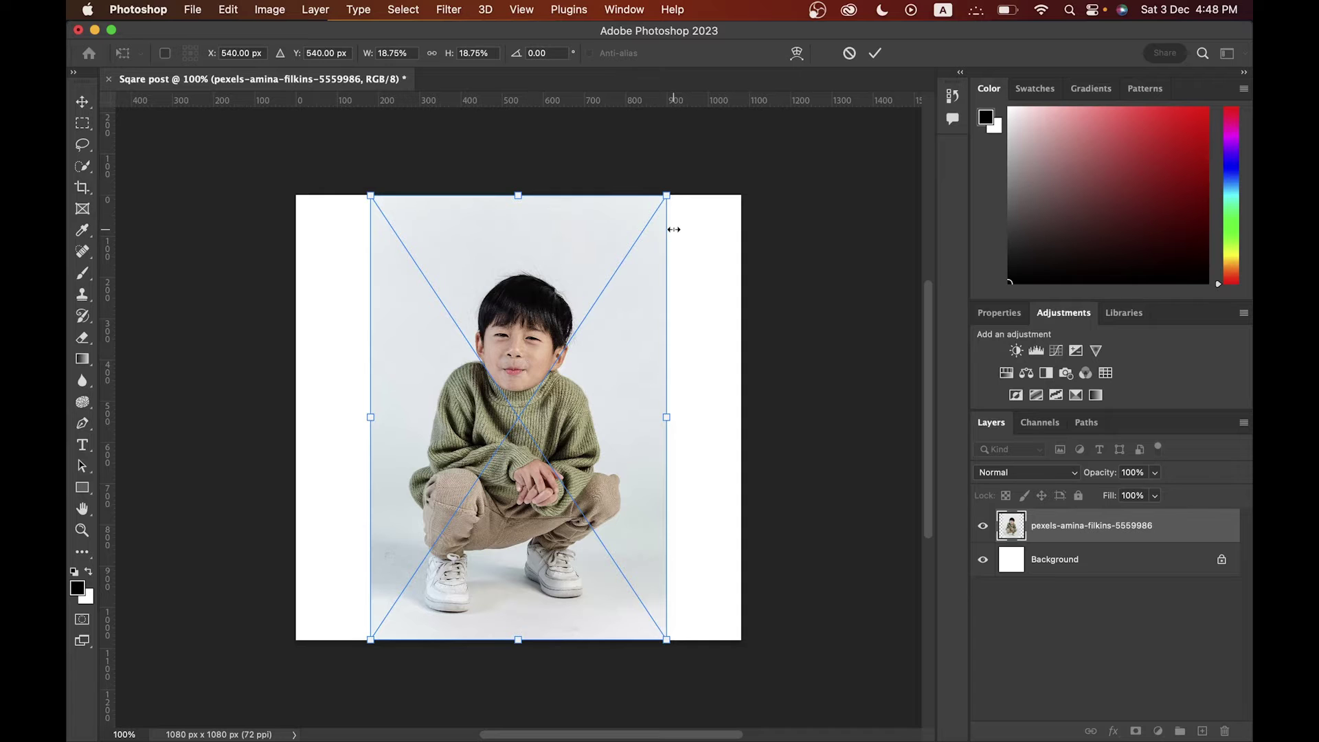
- Scale up the placed photo until it covers the whole square canvas, adjust its position and commit the transform
drag(666, 195, 847, 154)
drag(715, 241, 715, 251)
key(Return)
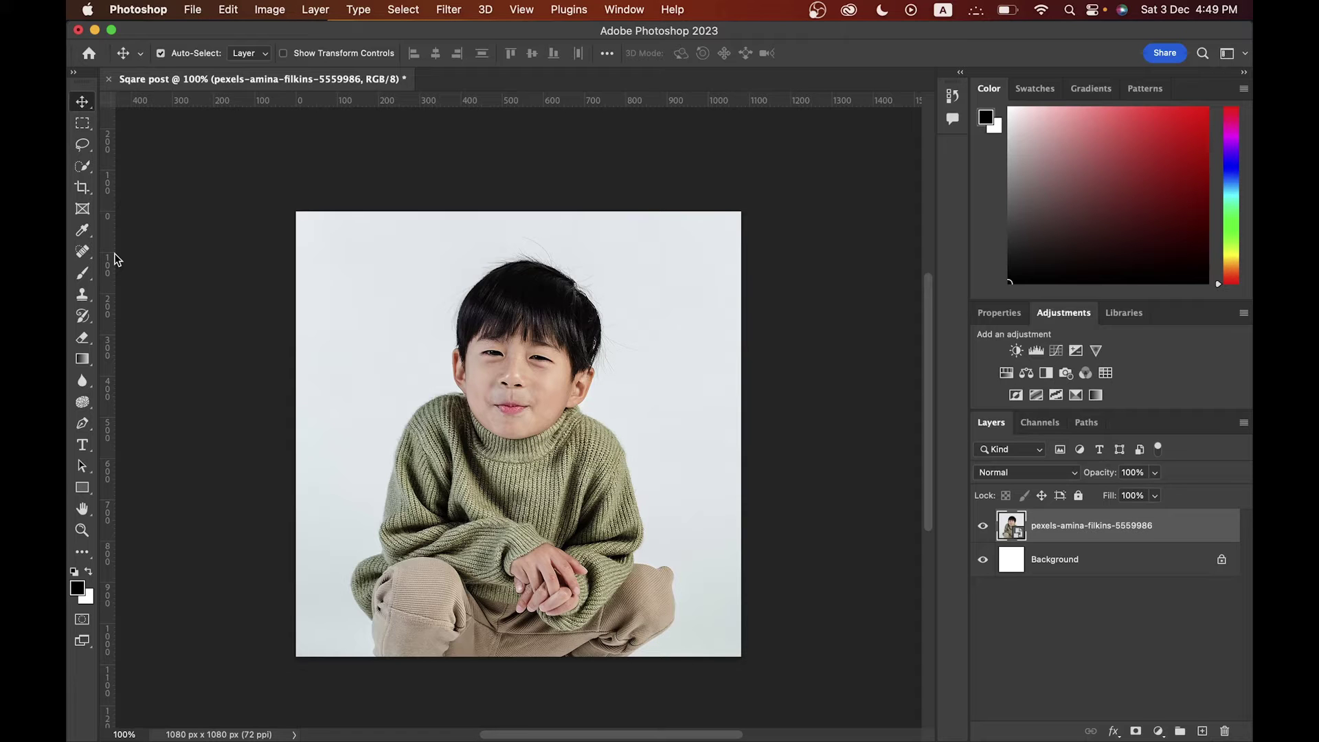
- Look over the list of available panels and browse the swatches, gradients and patterns, returning to the color picker
click(627, 10)
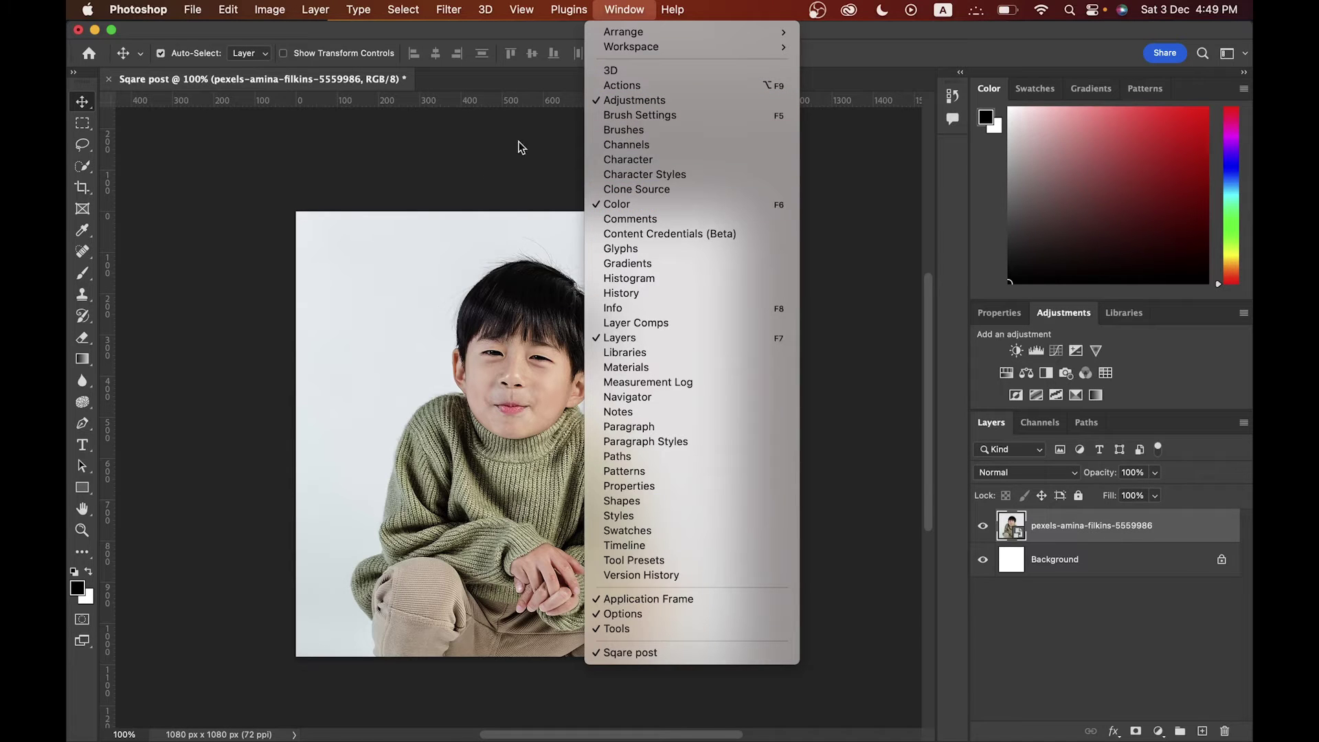
click(464, 209)
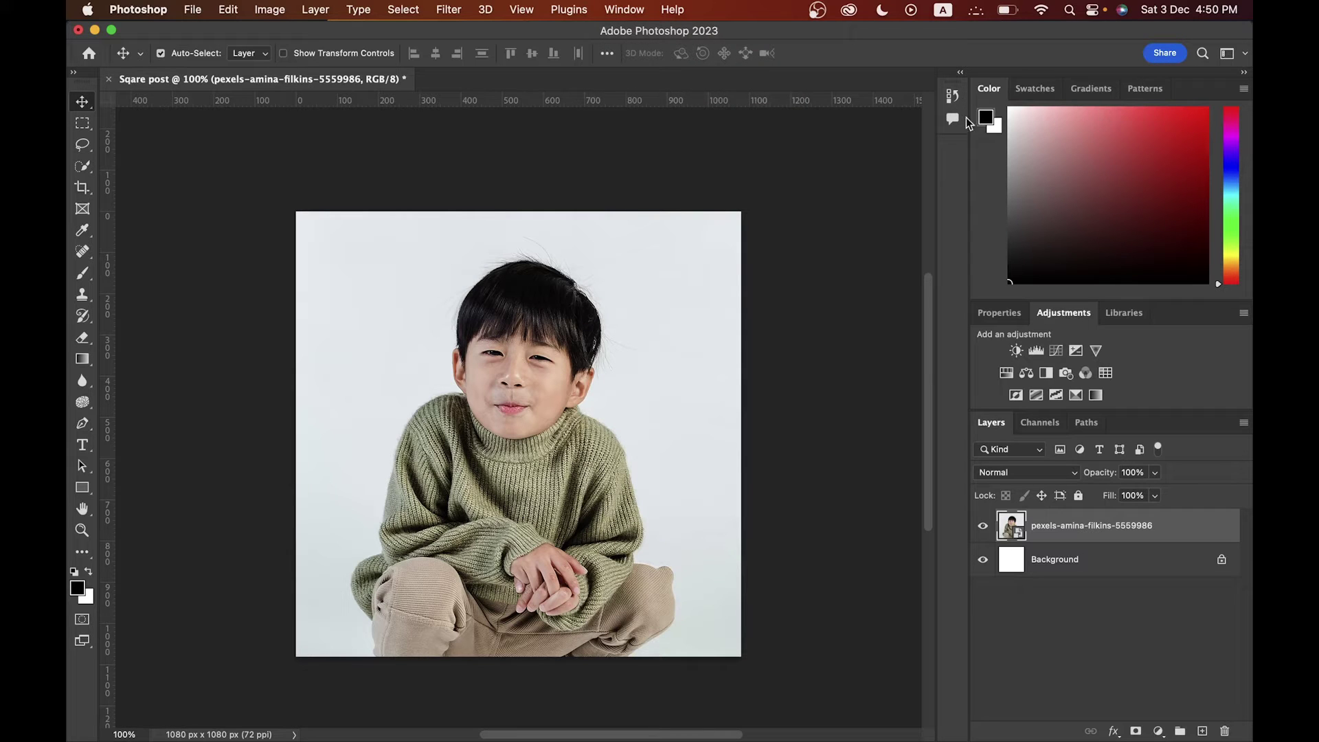
click(1041, 90)
click(1098, 87)
click(1135, 87)
click(1052, 85)
click(989, 88)
- Set the layer thumbnails to medium size and make the Background layer active
right_click(1037, 600)
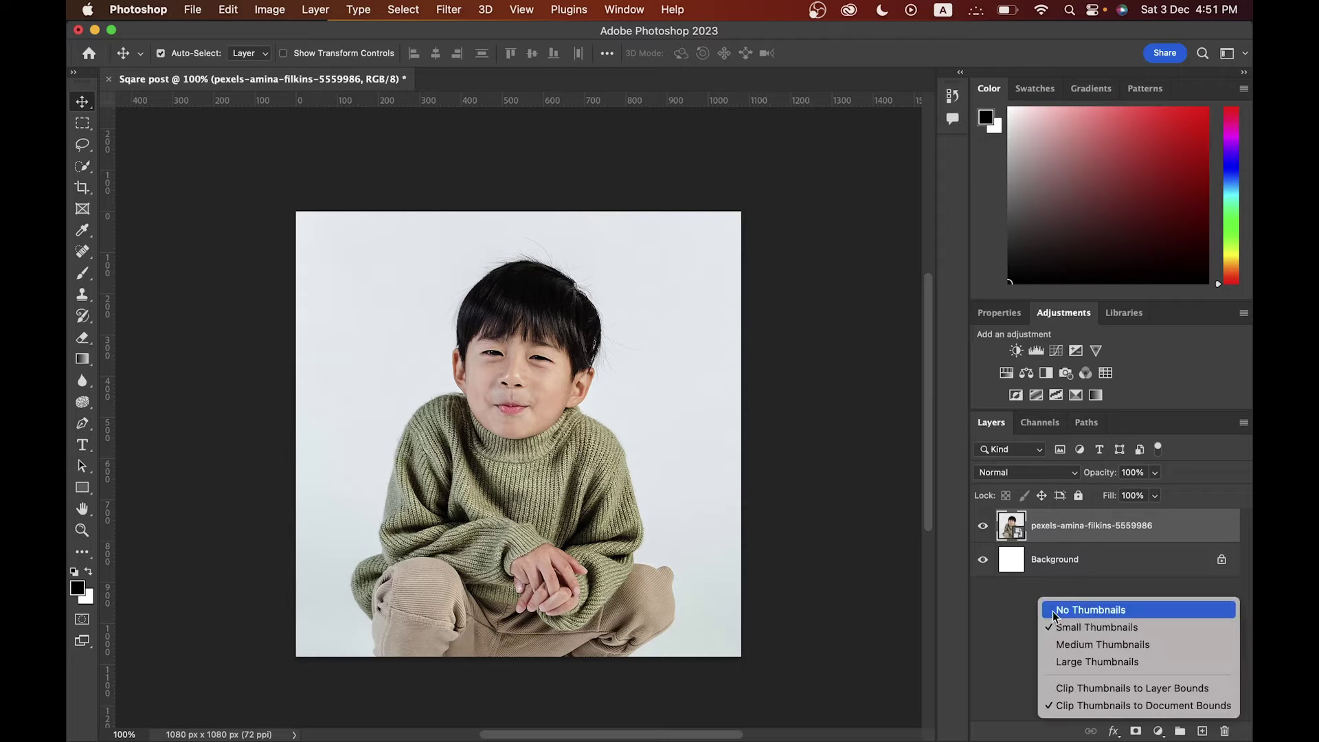
click(1068, 642)
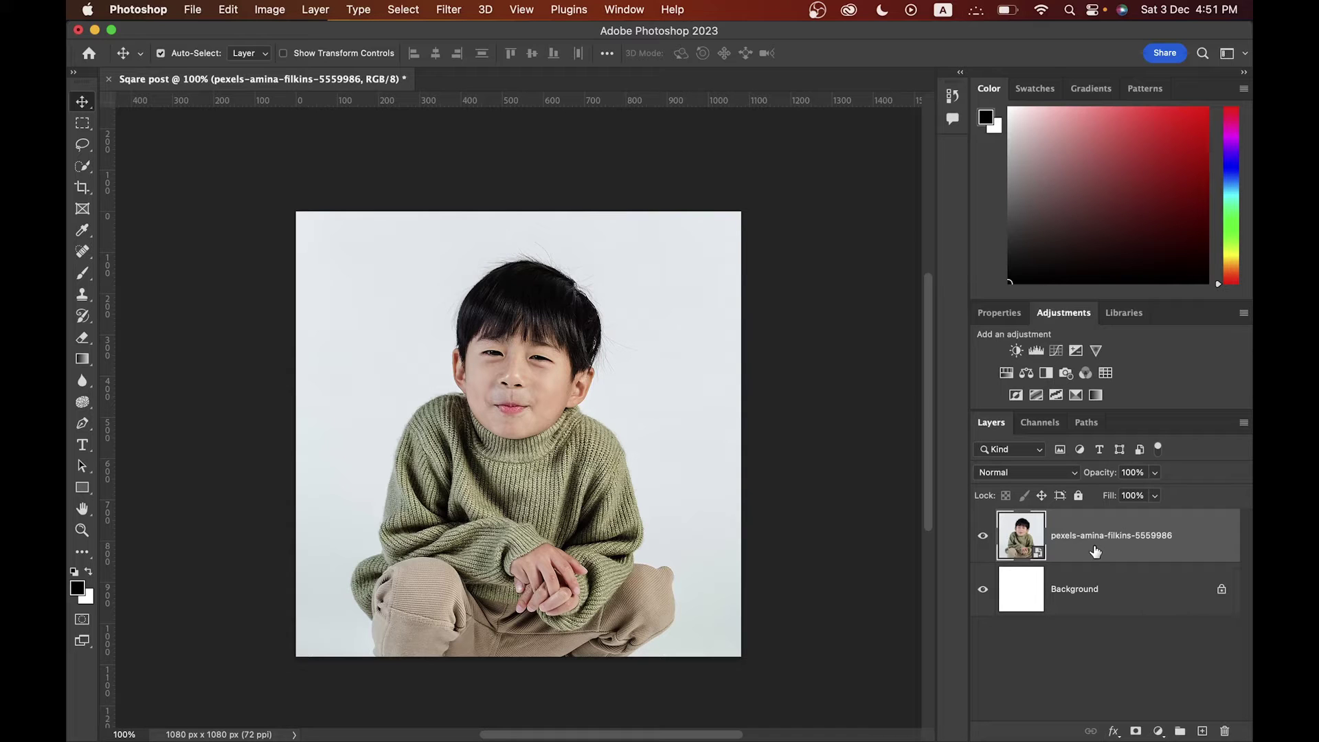
click(1088, 604)
click(1125, 550)
click(1119, 594)
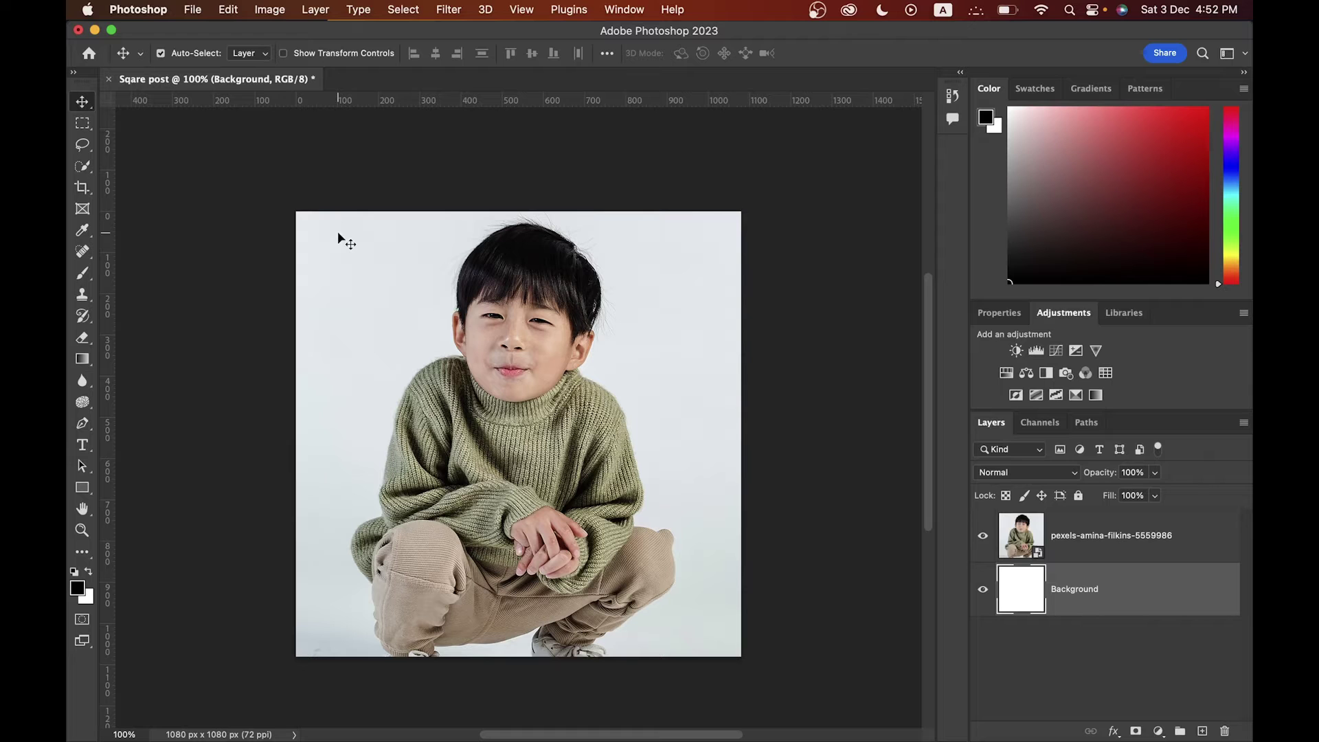
- Move the boy photo slightly down on the canvas, keeping its layer active
drag(530, 383, 536, 412)
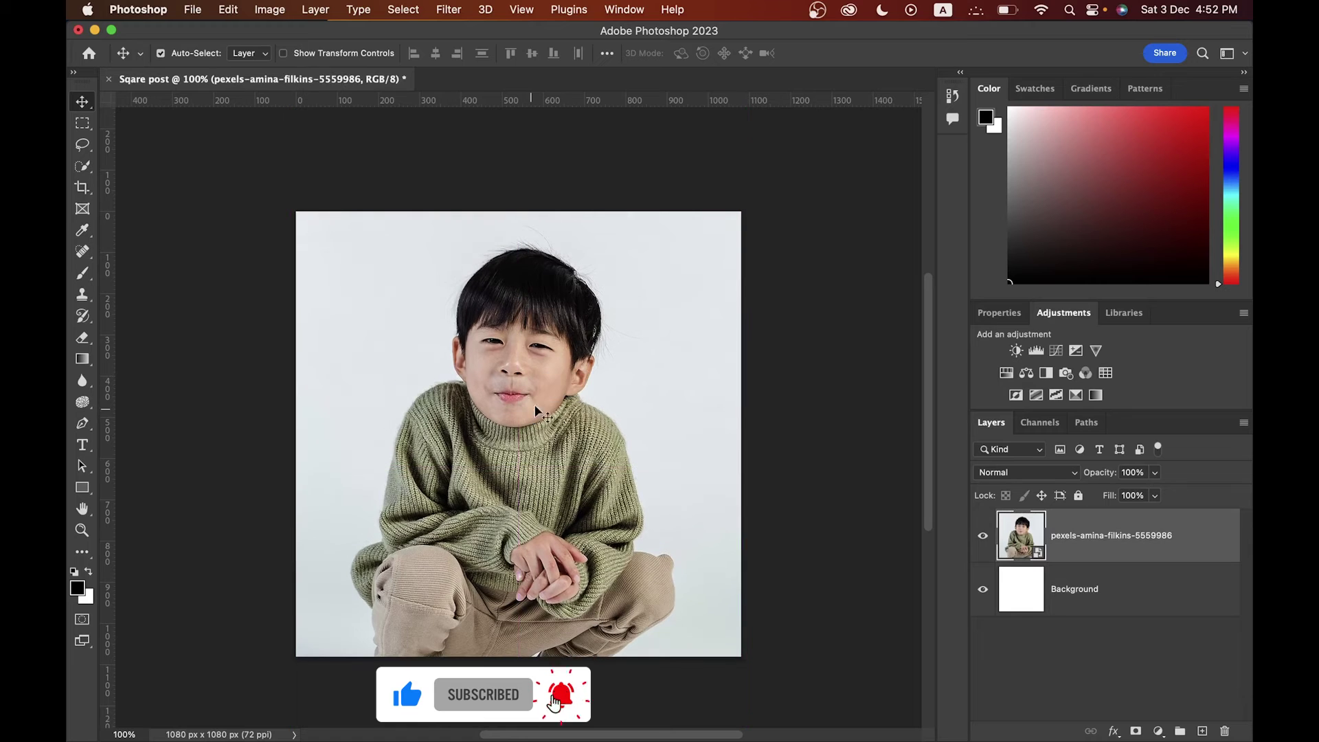
drag(1113, 540, 1094, 520)
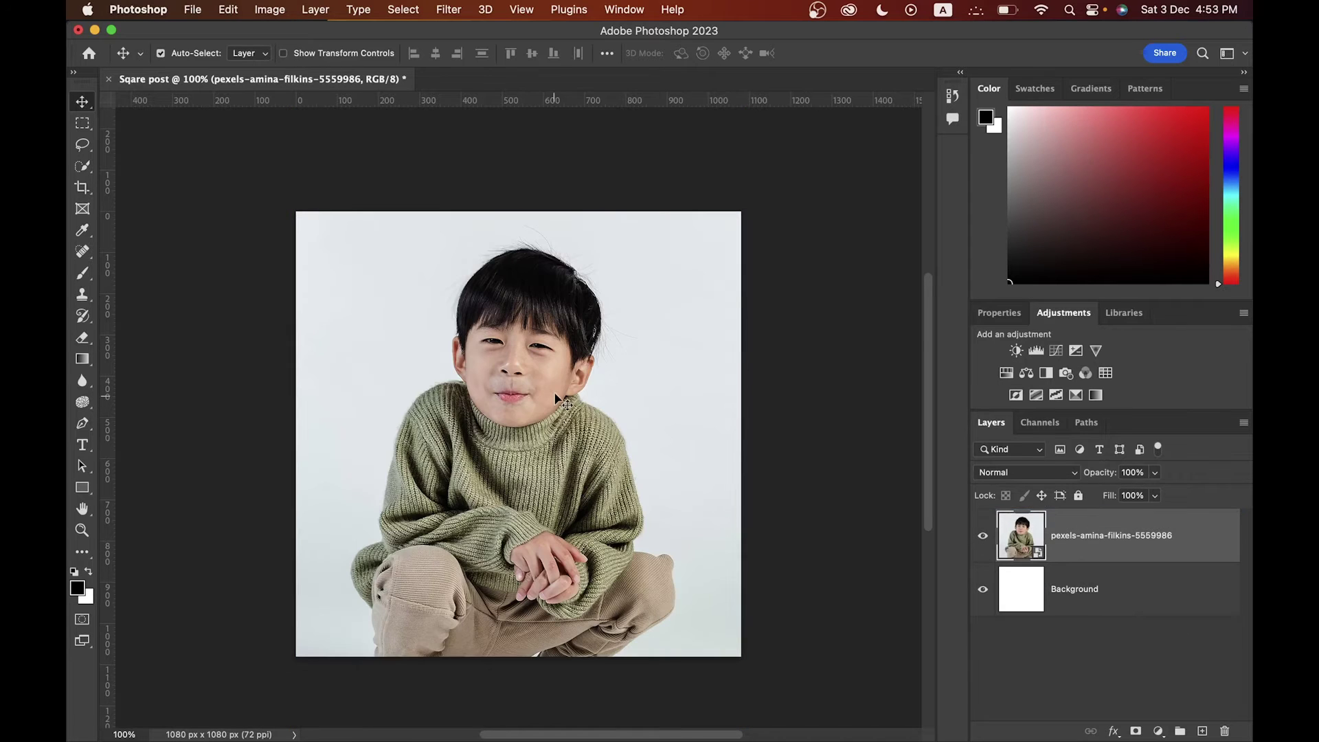
- Select a rectangular area around the boy's head and sweater and copy it to a new layer
click(82, 127)
drag(356, 256, 700, 517)
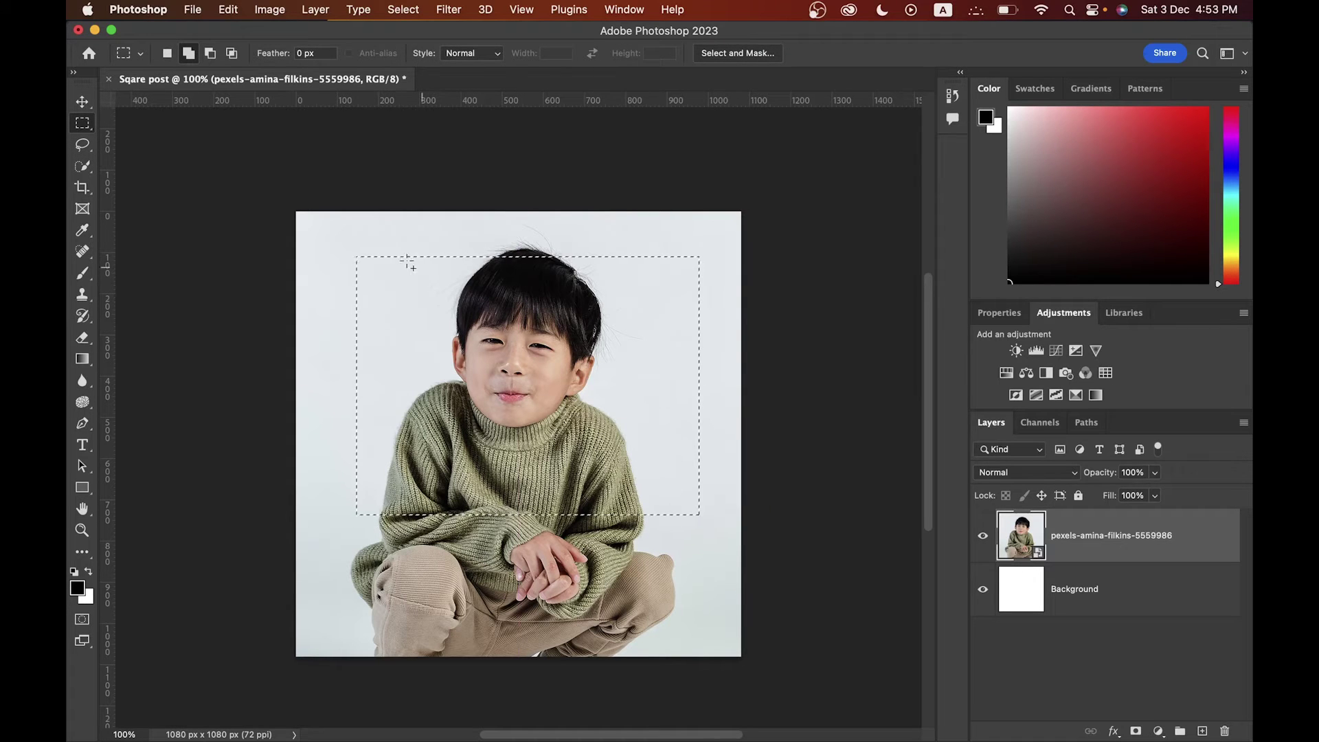
drag(339, 228, 653, 529)
key(super+j)
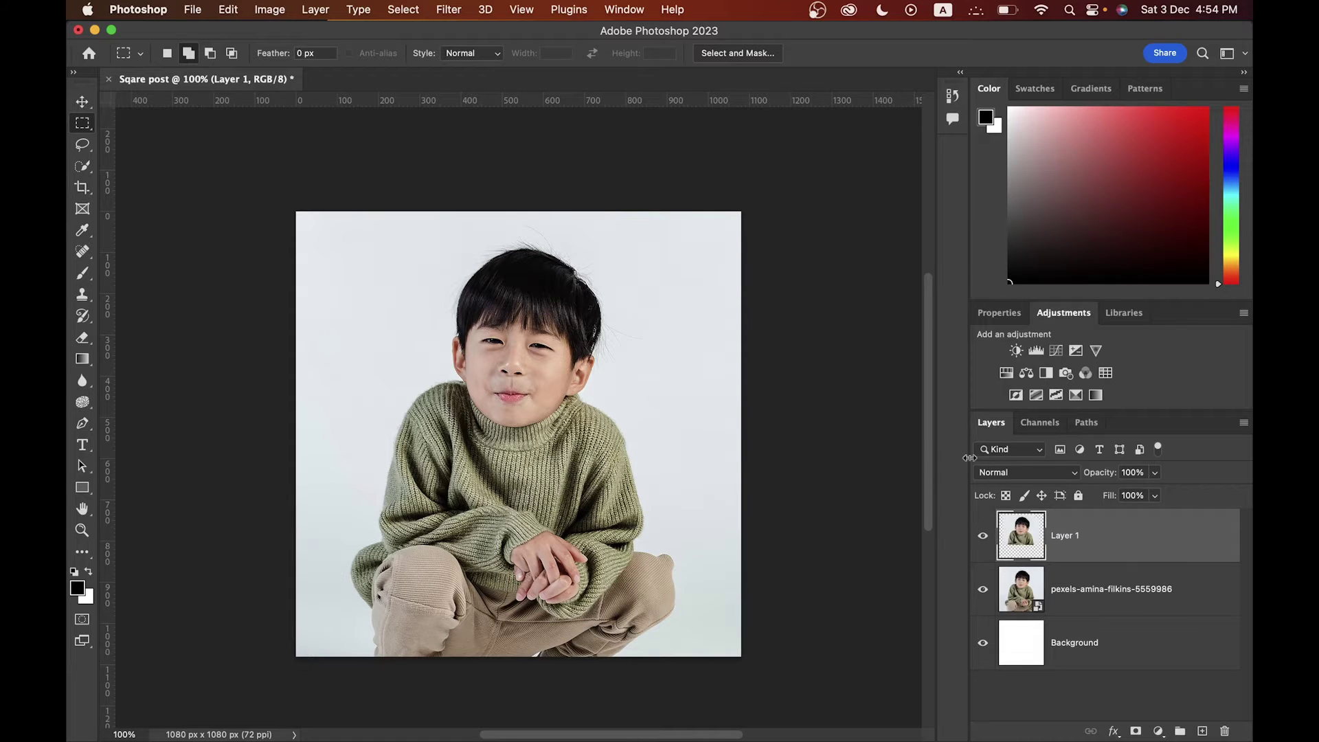
- Widen the panel dock and make the Layers panel taller
drag(969, 457, 839, 453)
drag(1054, 410, 1052, 338)
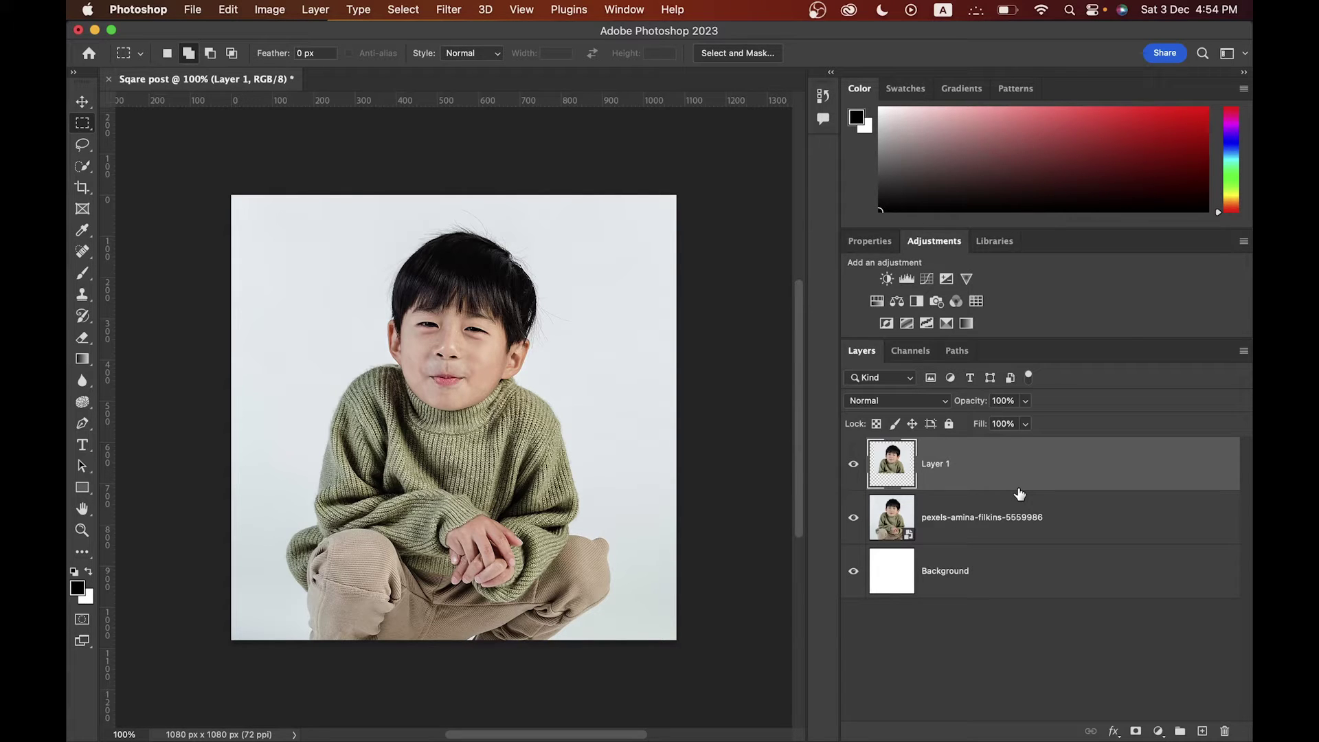
- Move the copied rectangular piece down and slightly to the right over the original photo
key(v)
drag(418, 350, 461, 434)
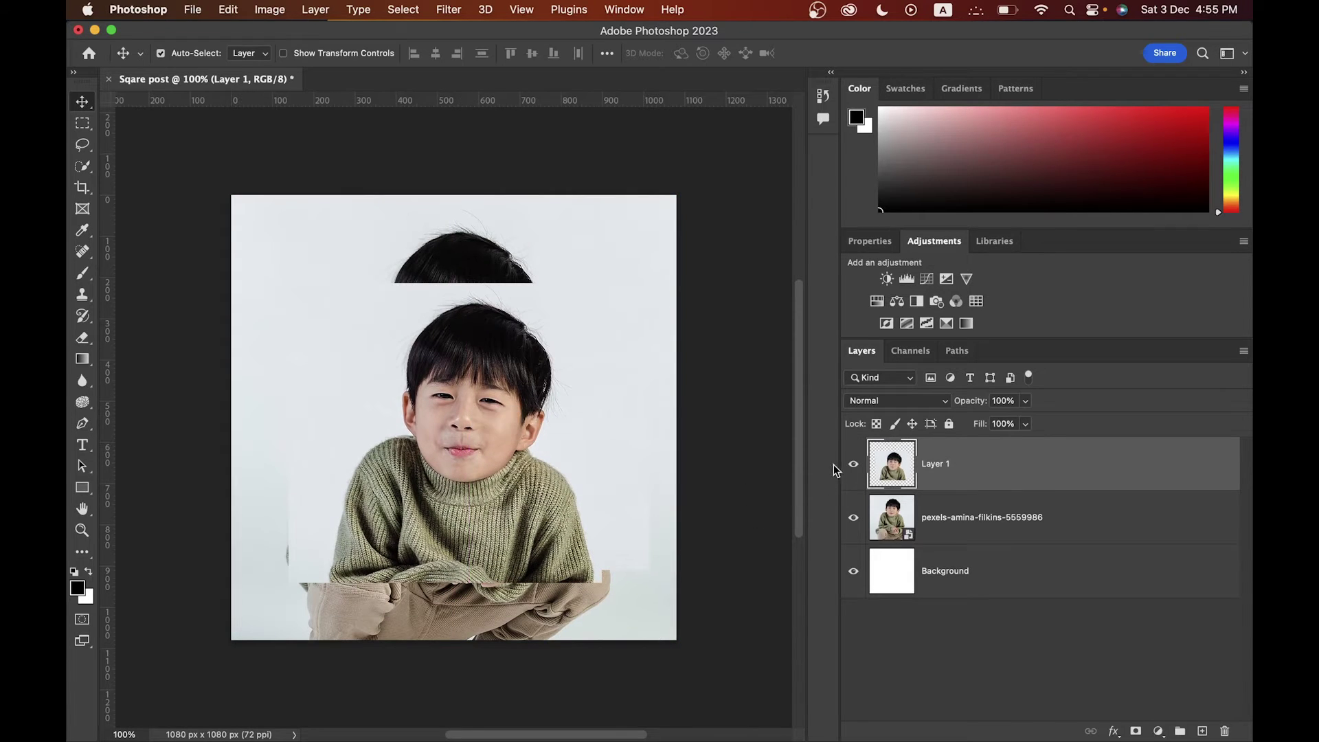
- Toggle the visibility of Layer 1 several times to compare it with the photo beneath, and delete that layer
click(852, 467)
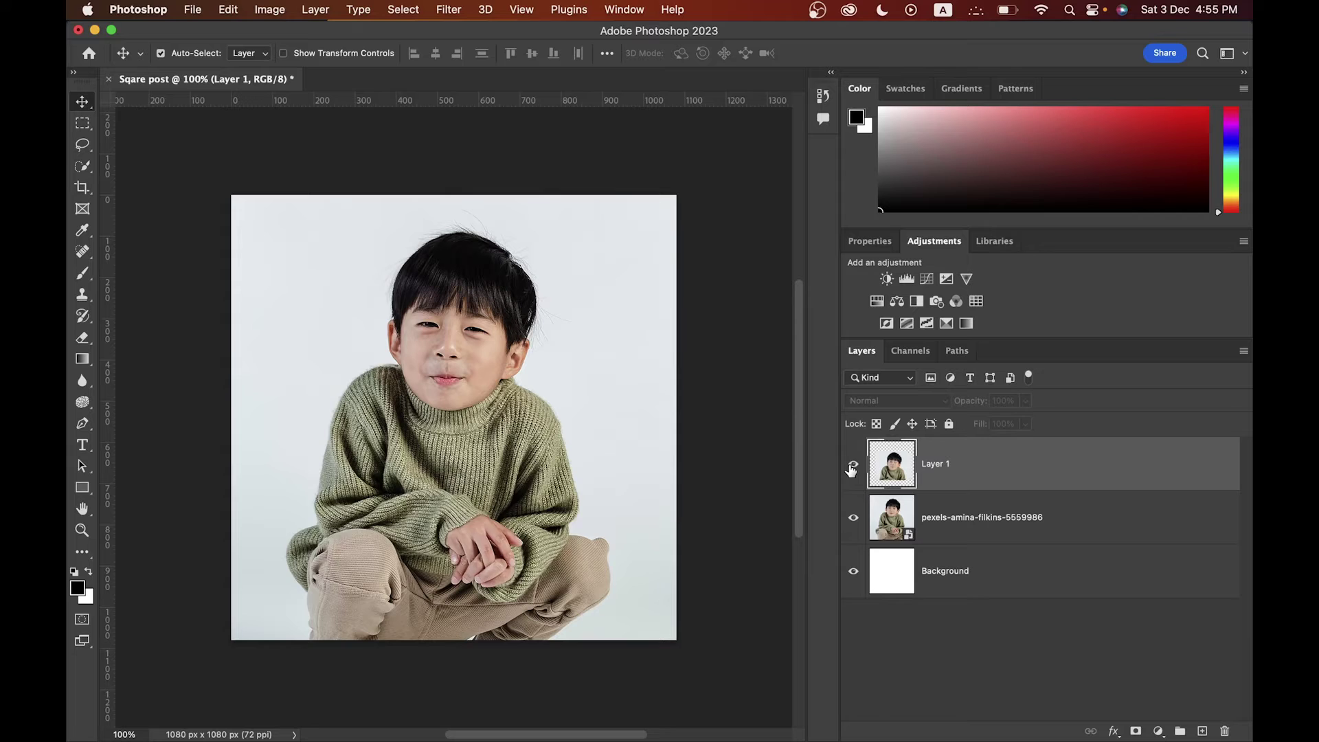
click(852, 467)
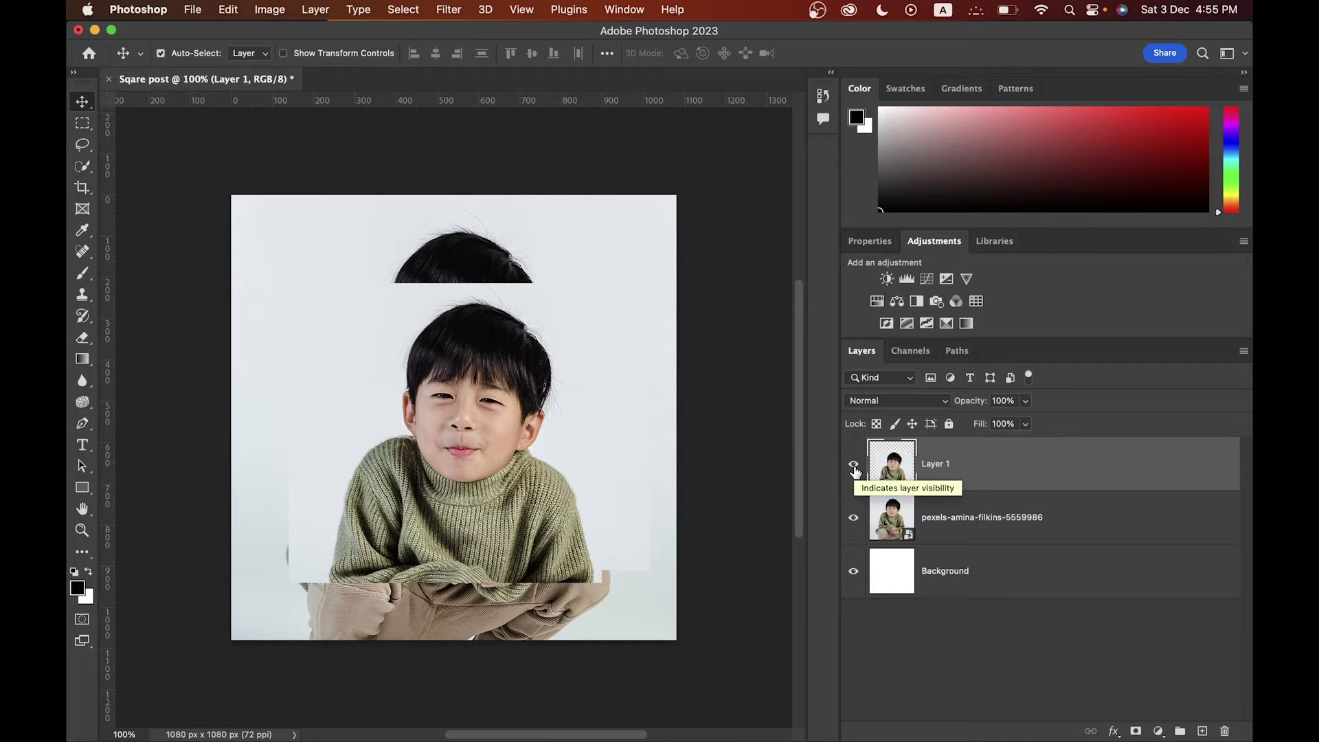
click(853, 468)
click(853, 470)
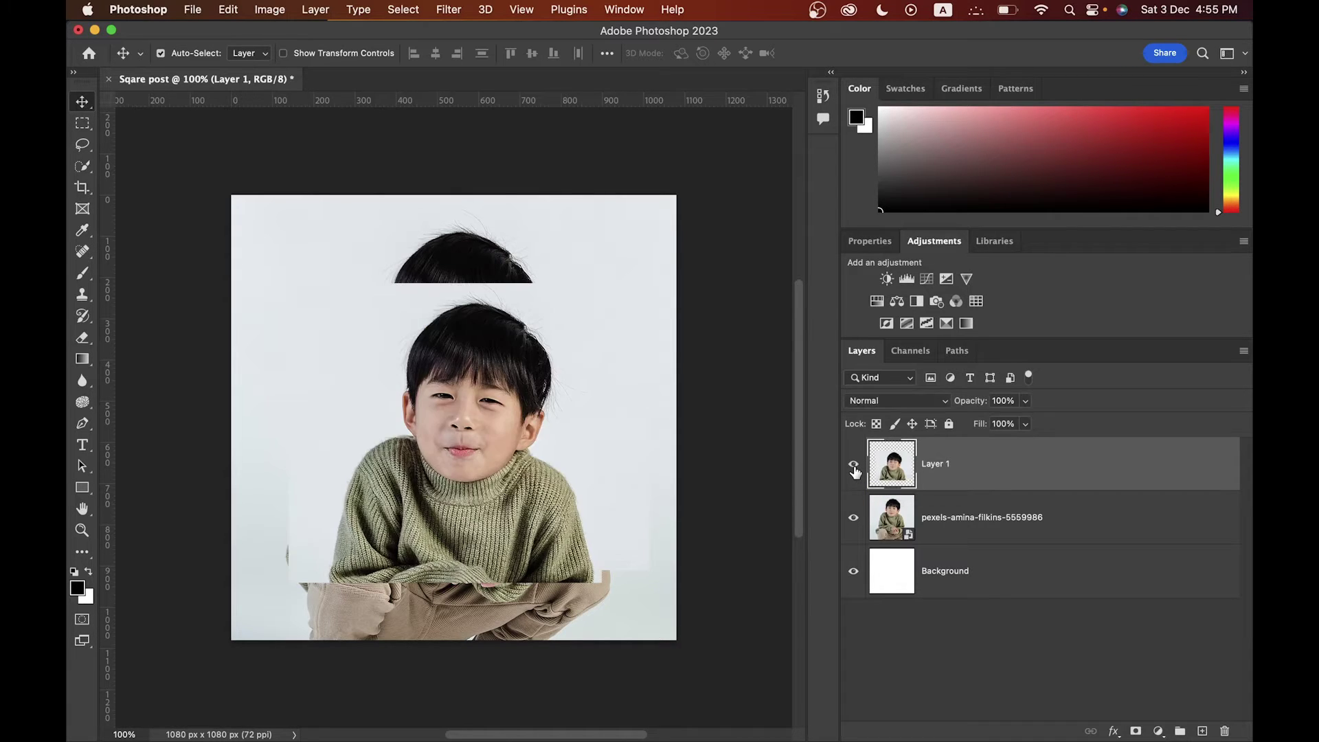
click(854, 467)
click(856, 468)
key(Delete)
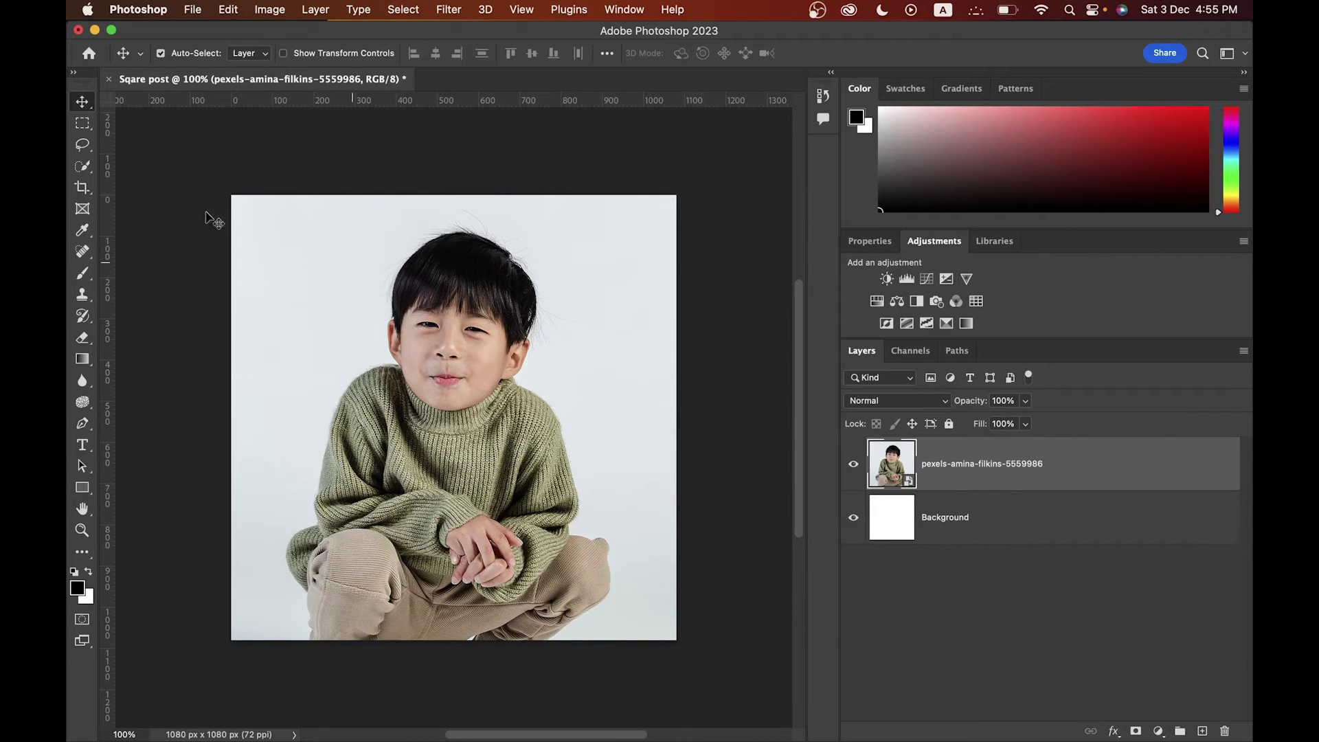
- Try a freehand Lasso selection around the boy's head and upper body, and clear the selection
click(84, 145)
mouse_move(426, 228)
mouse_down()
mouse_move(386, 287)
mouse_move(389, 358)
mouse_move(349, 363)
mouse_move(308, 437)
mouse_move(319, 490)
mouse_move(557, 481)
mouse_move(578, 451)
mouse_move(534, 377)
mouse_move(571, 301)
mouse_move(519, 242)
mouse_move(423, 228)
mouse_up()
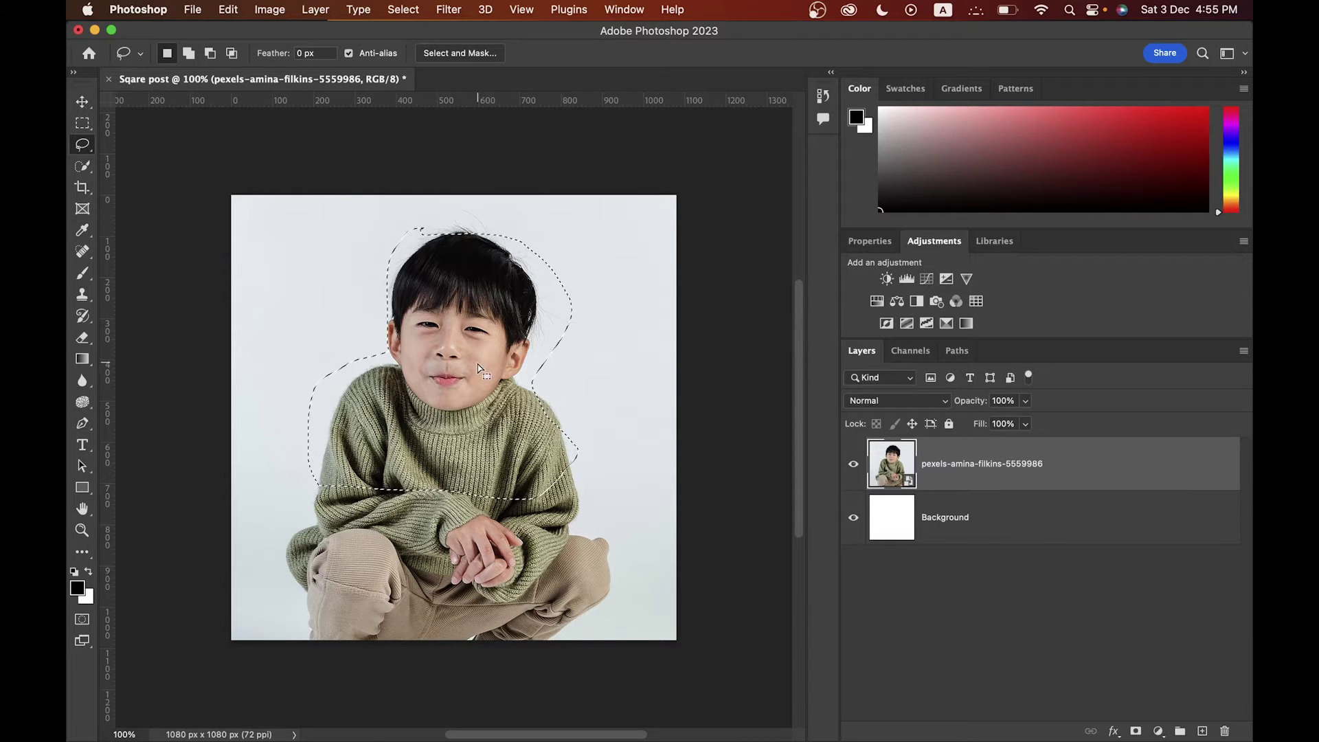
click(462, 331)
- Select the boy by framing him with an Object Selection rectangle of about 871 × 1016 px, and clear the selection
click(90, 167)
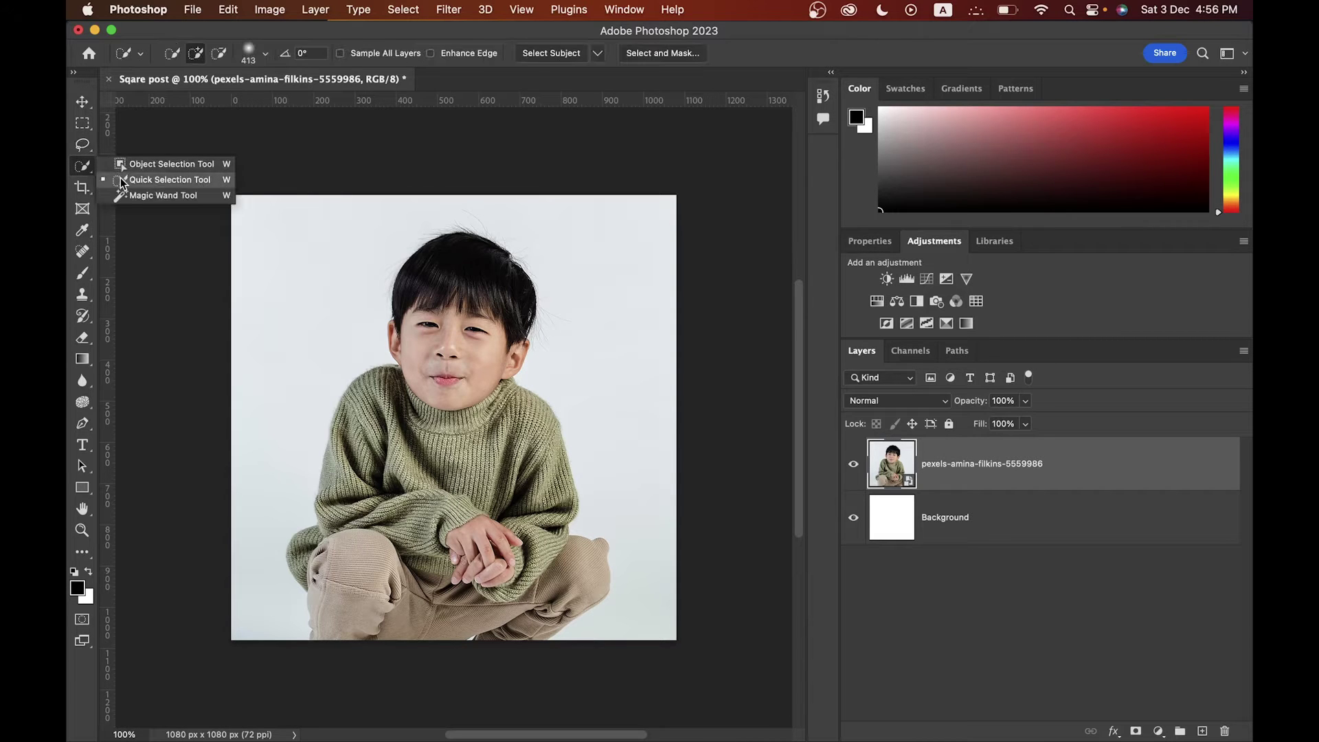
click(173, 168)
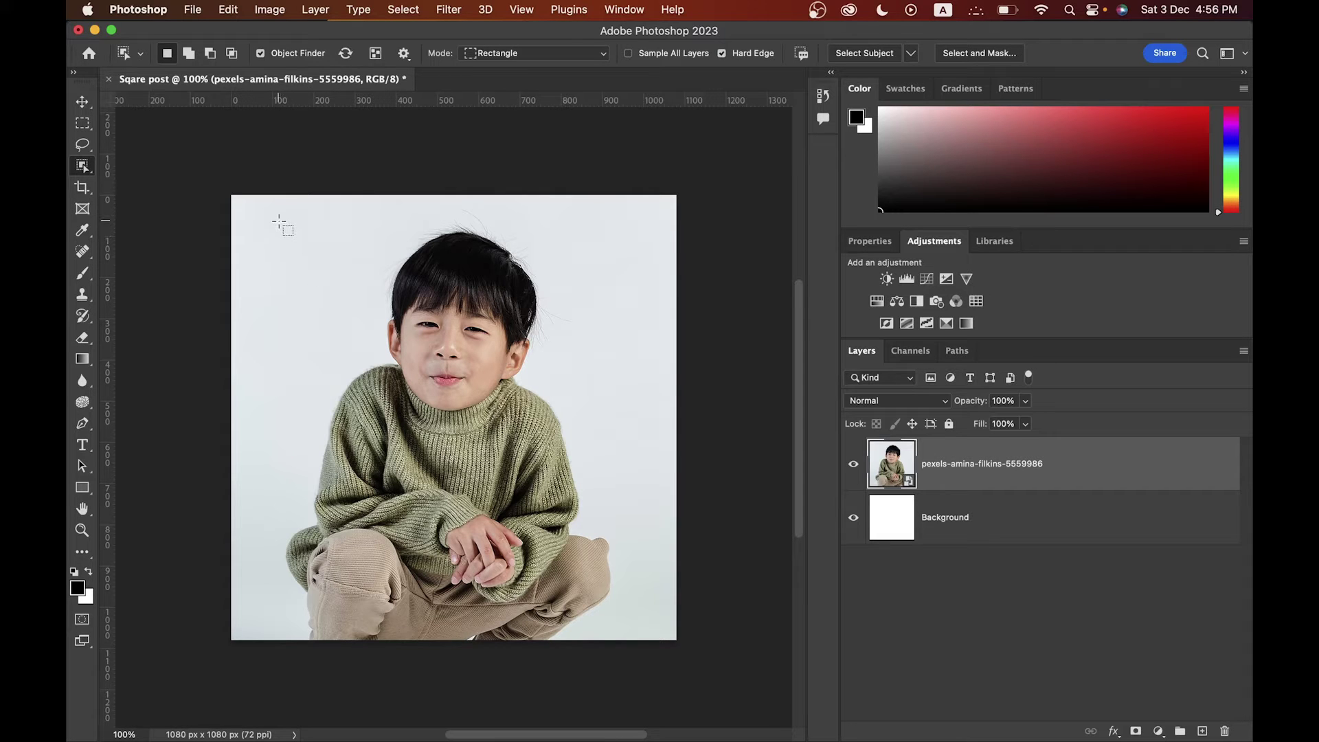
drag(280, 221, 636, 650)
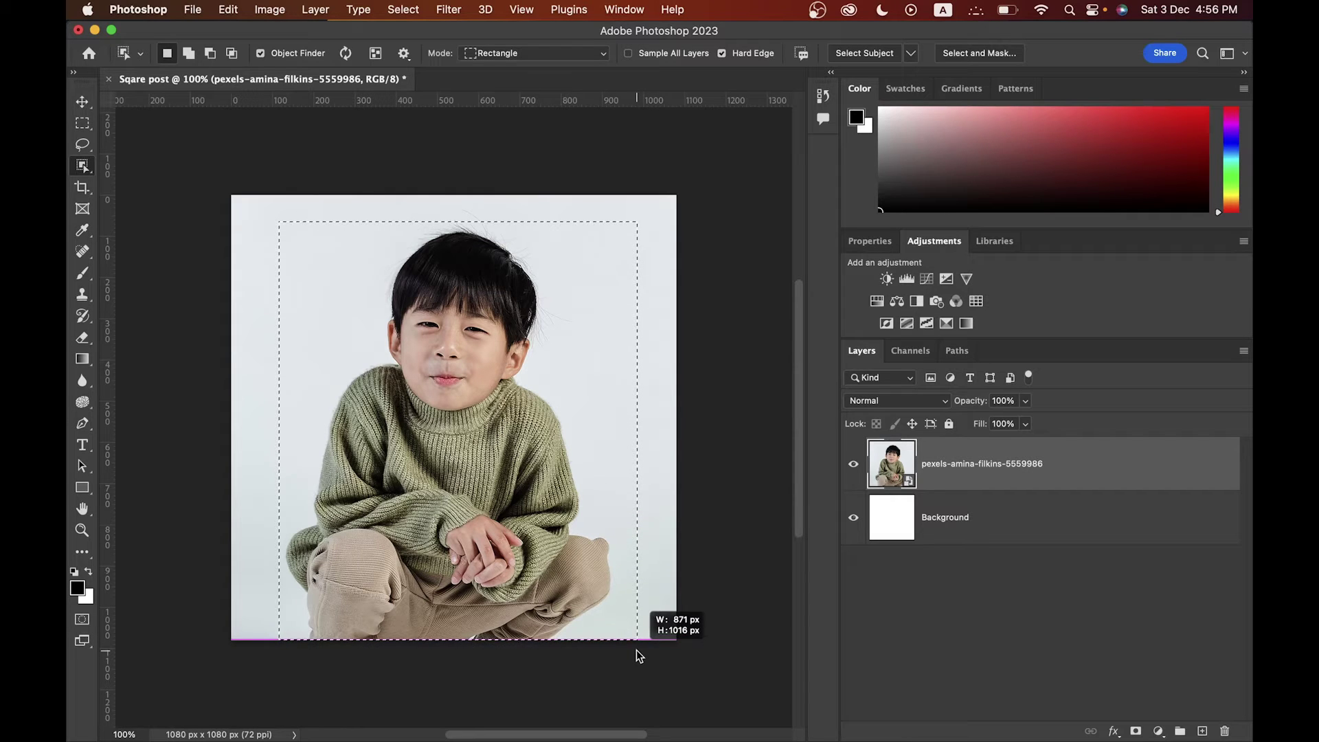
drag(636, 650, 636, 650)
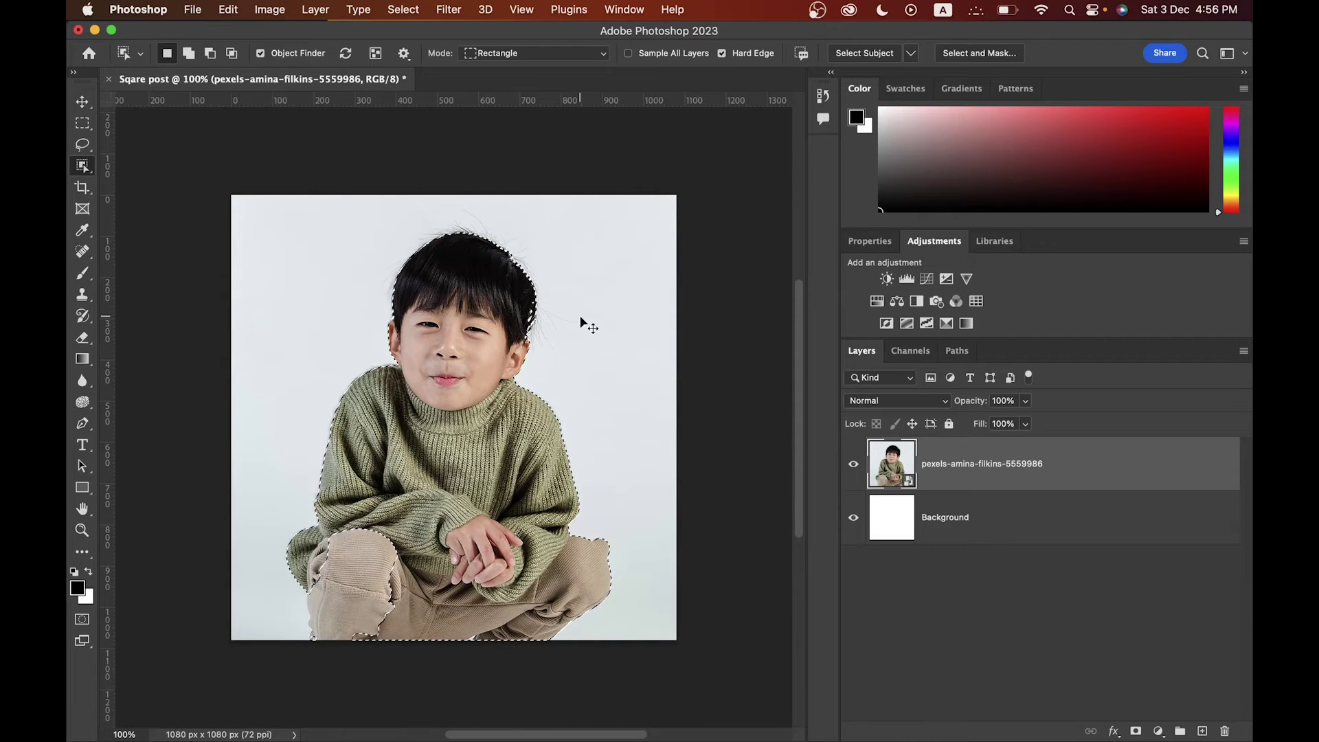
key(ctrl+d)
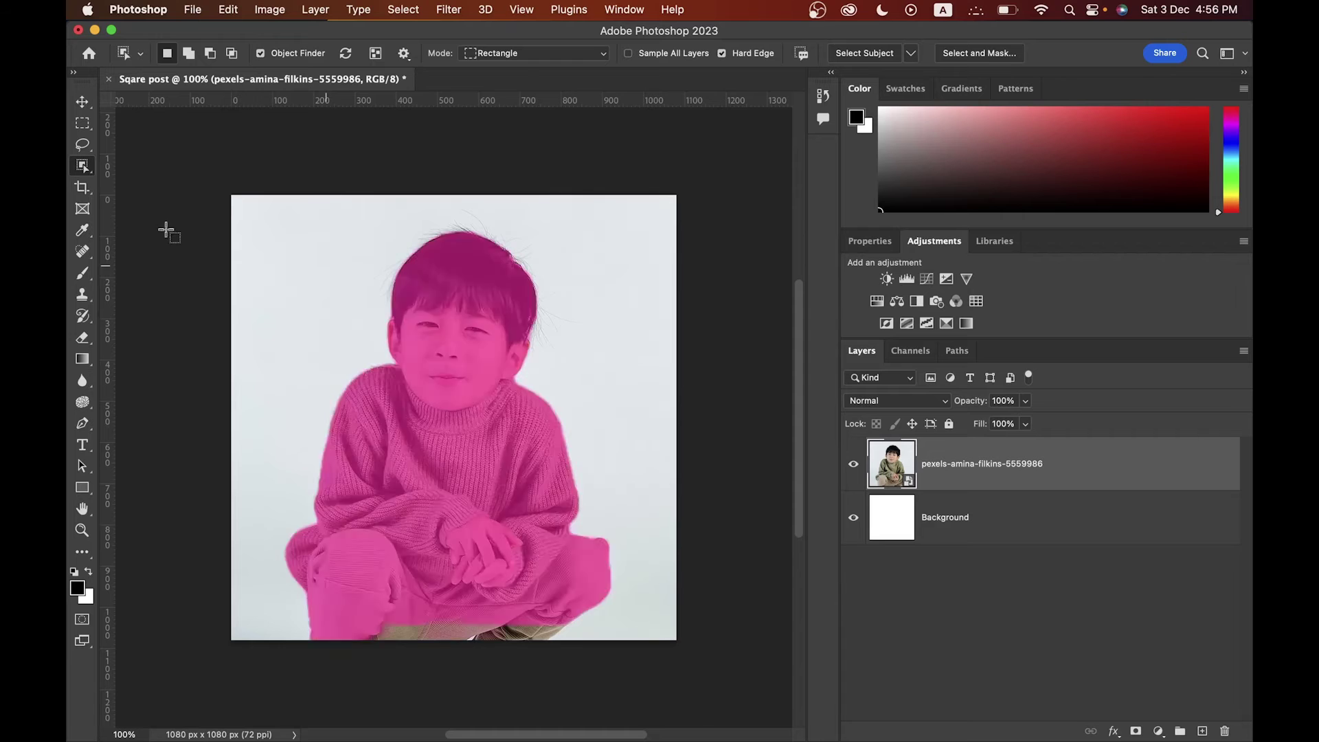
- Select the whole boy with Quick Selection strokes across his sweater, head, sleeve and knee
right_click(82, 166)
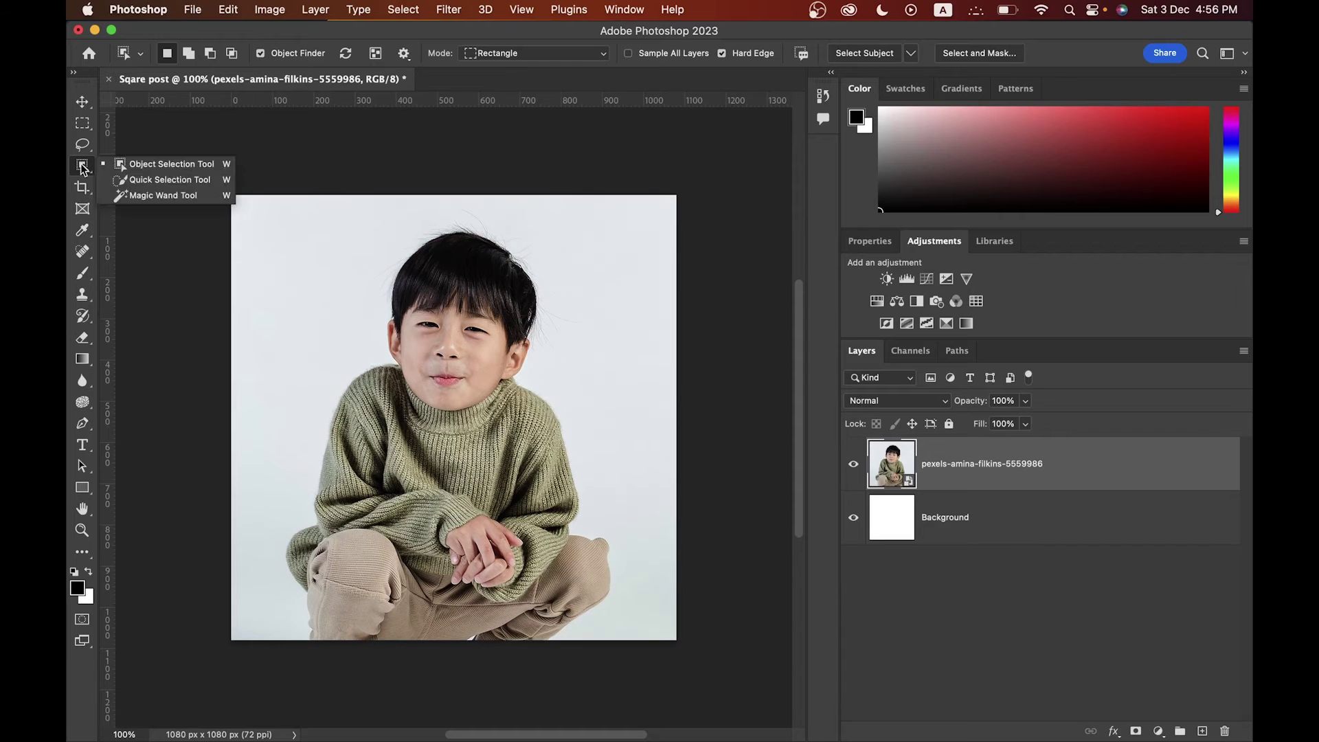
click(162, 180)
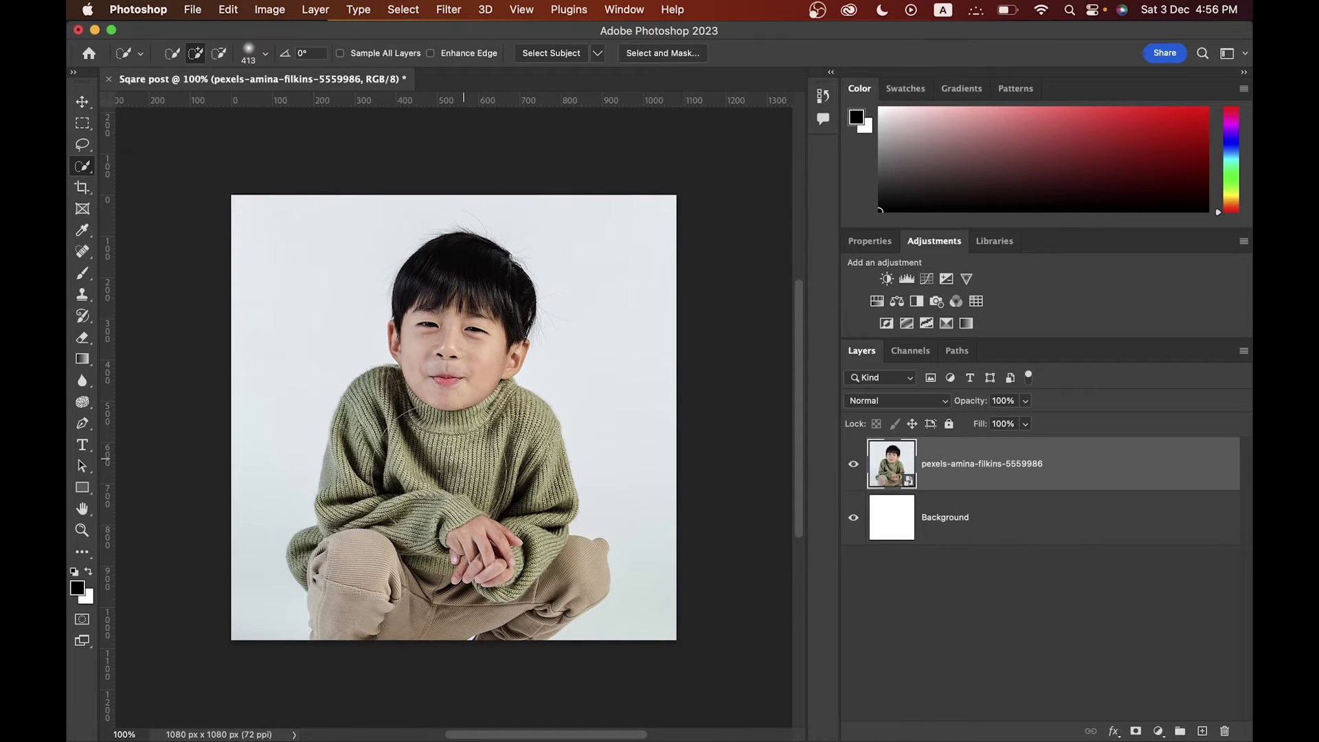
mouse_move(446, 467)
mouse_down()
mouse_move(410, 456)
mouse_move(453, 425)
mouse_up()
drag(460, 268, 453, 322)
mouse_move(429, 473)
mouse_down()
mouse_move(405, 446)
mouse_move(371, 450)
mouse_move(481, 487)
mouse_move(515, 488)
mouse_move(529, 470)
mouse_move(532, 542)
mouse_move(361, 591)
mouse_move(344, 567)
mouse_move(350, 522)
mouse_up()
drag(371, 477, 394, 405)
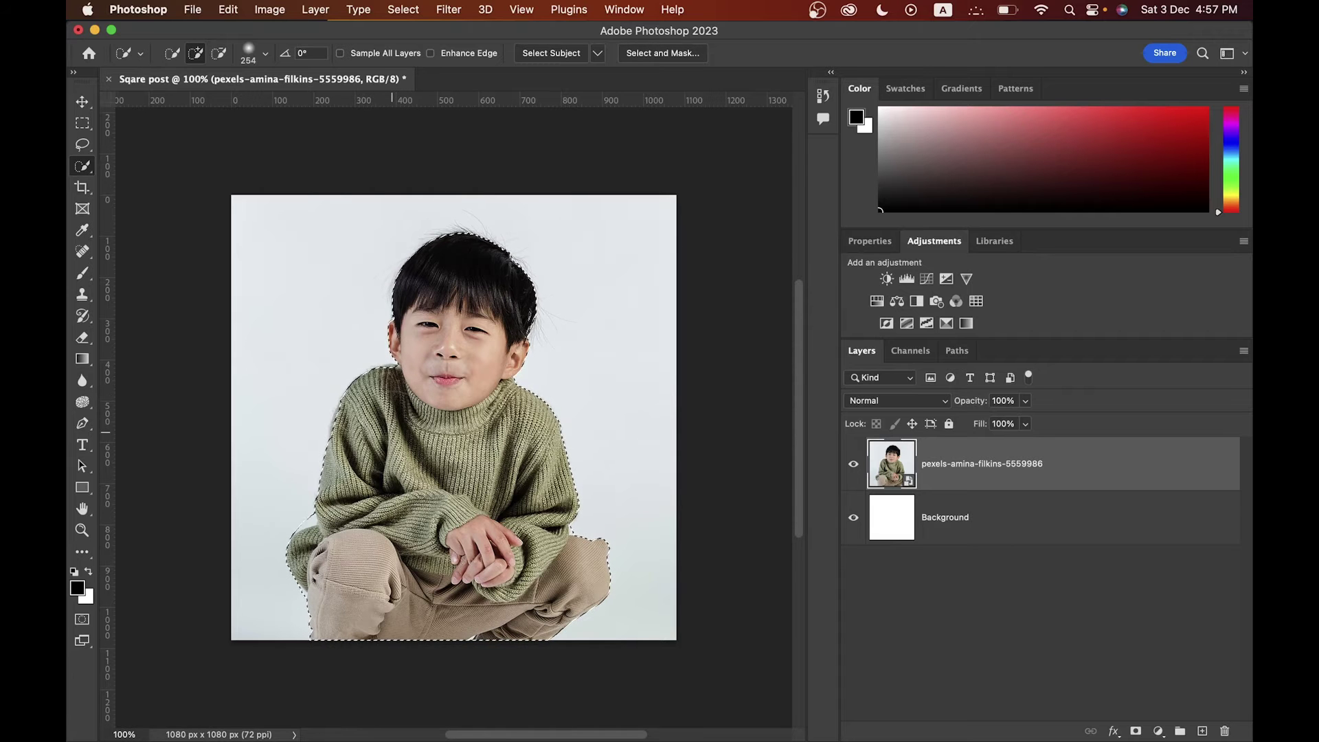
- Set the Quick Selection tool to subtract from the selection with a brush size of 21 px
key(super+equal)
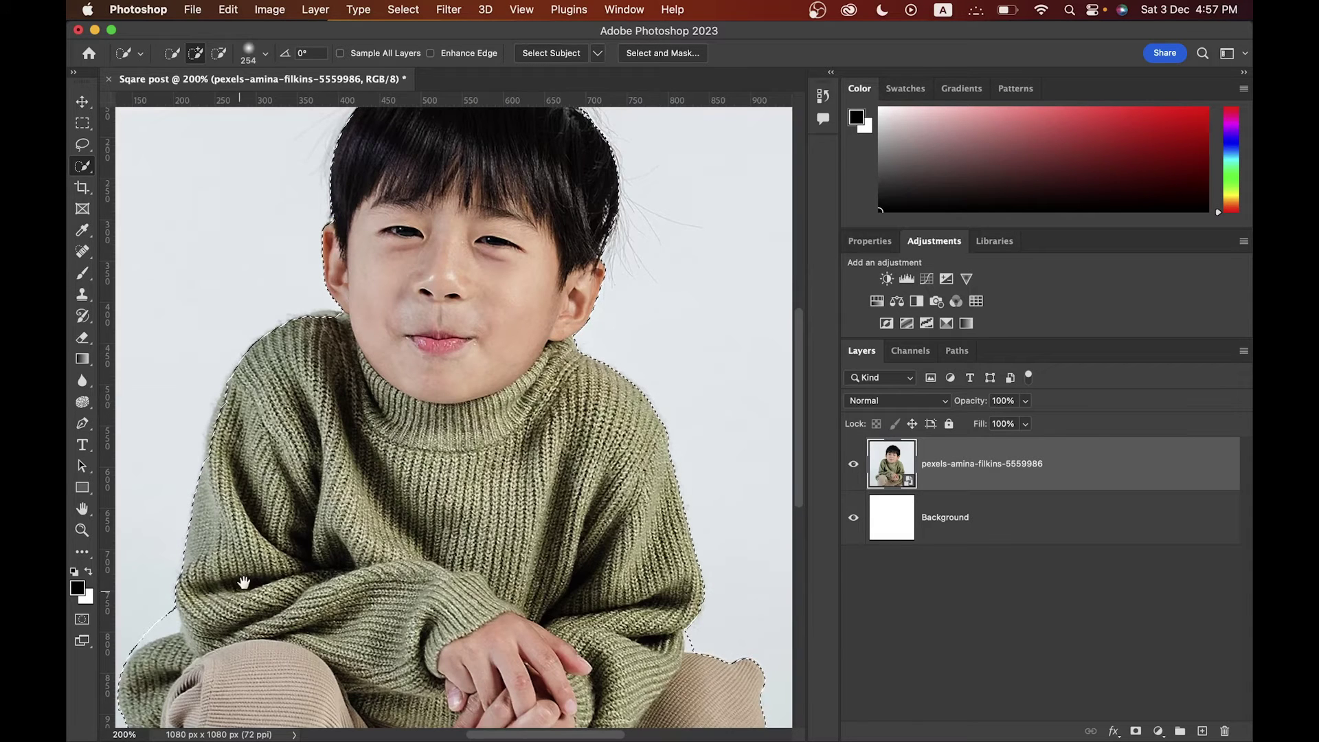
drag(273, 533, 362, 453)
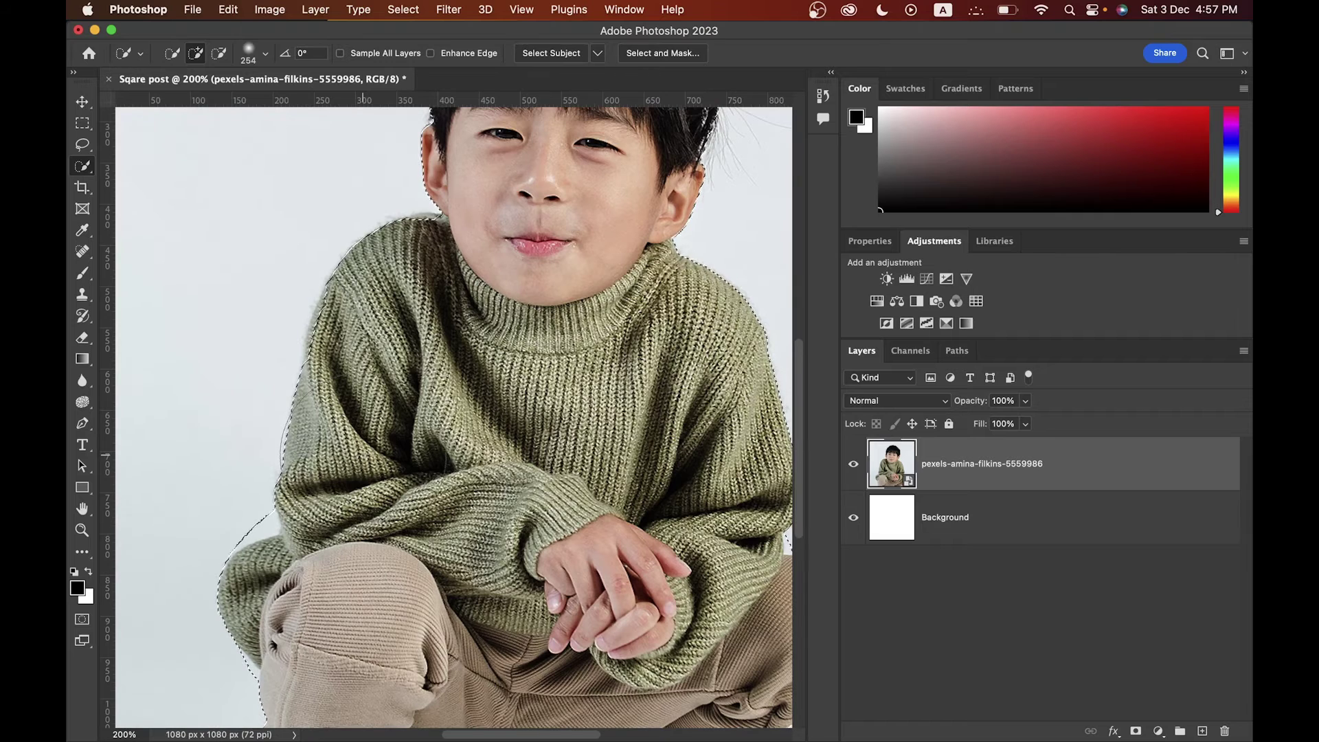
drag(397, 435, 379, 353)
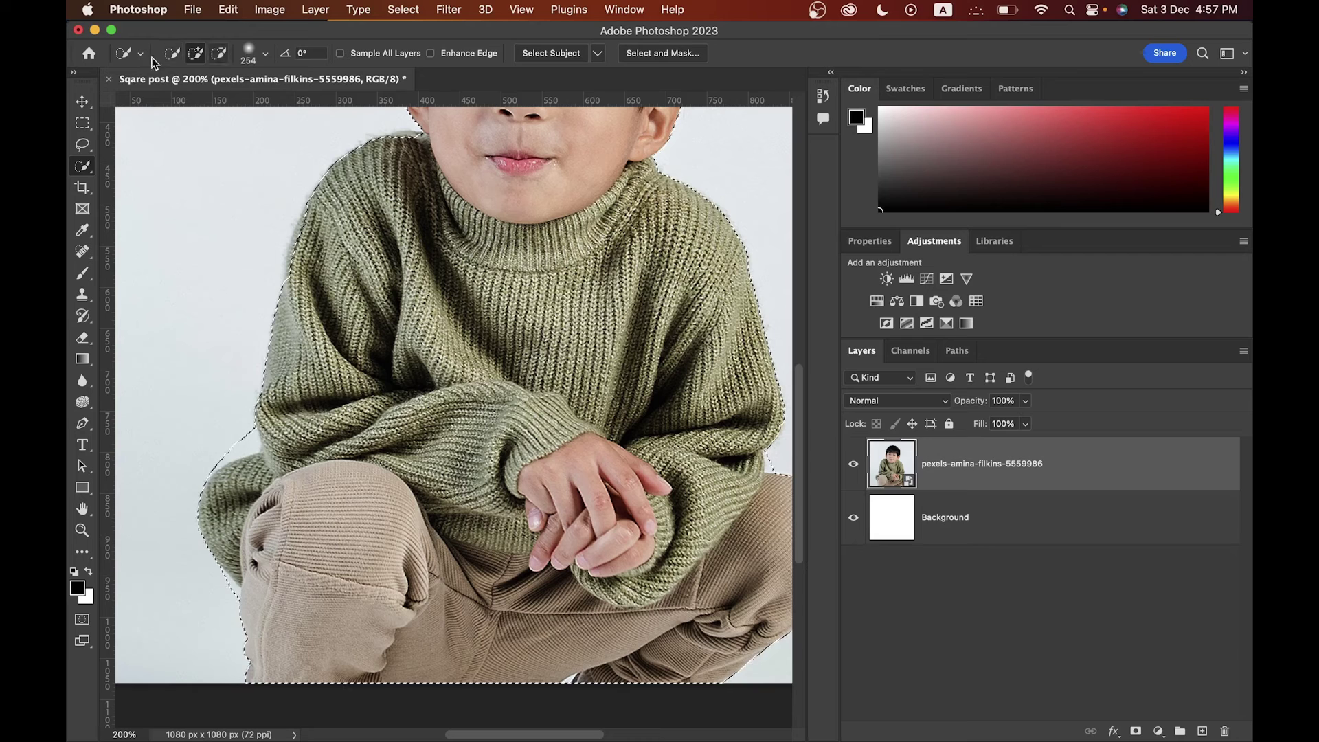
click(197, 52)
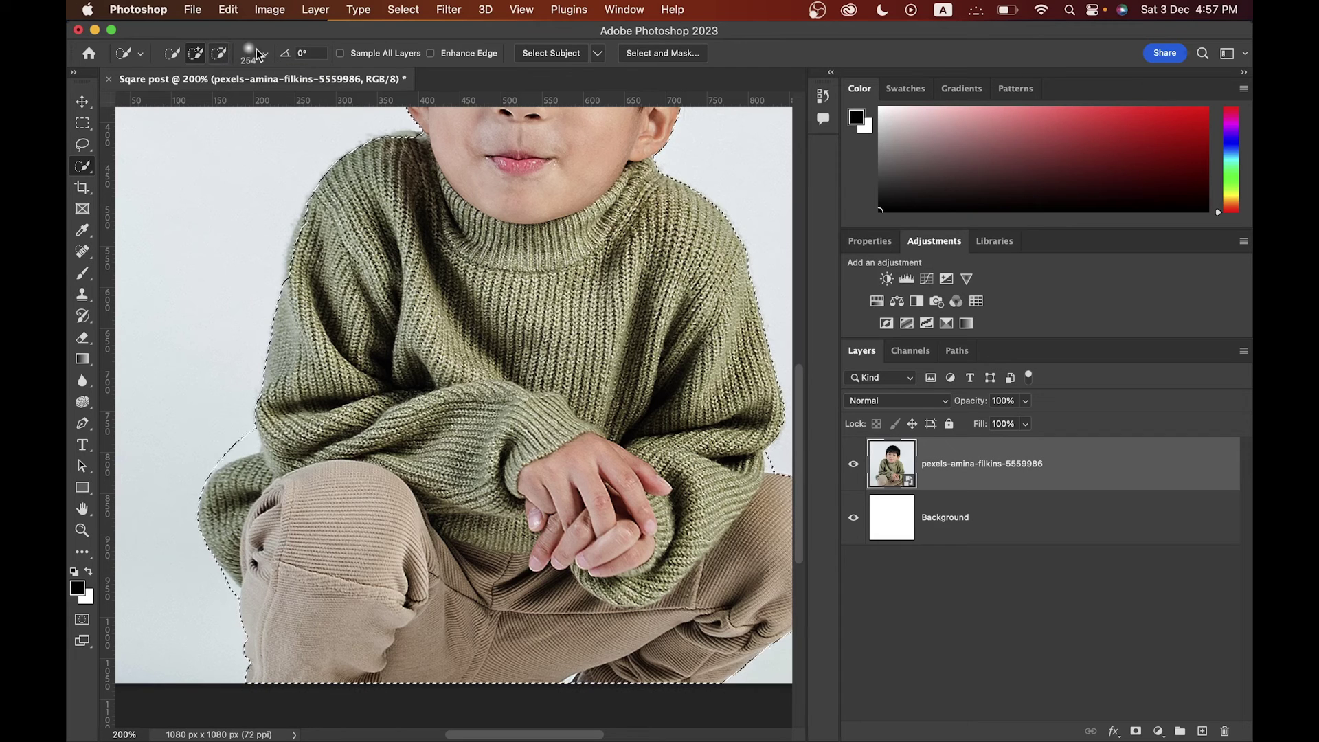
click(220, 58)
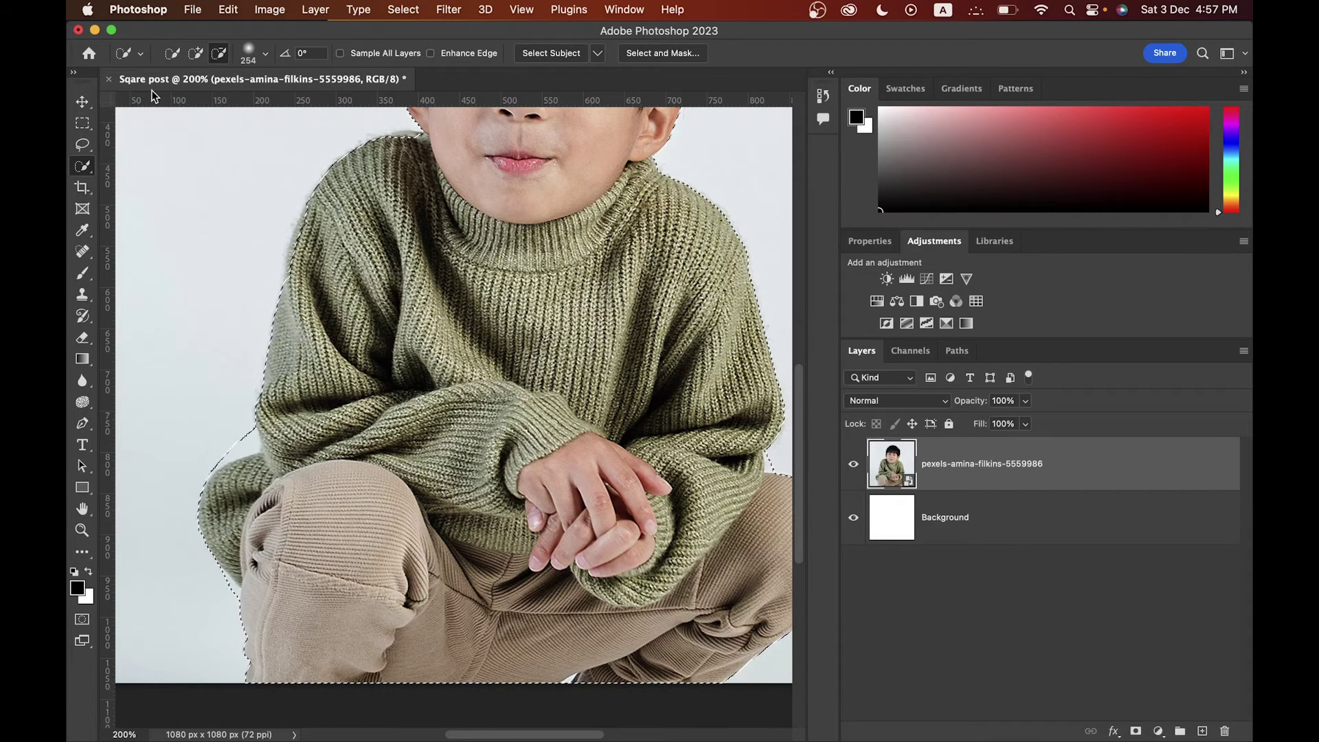
click(265, 54)
drag(266, 97, 186, 100)
click(265, 53)
click(263, 54)
key(Return)
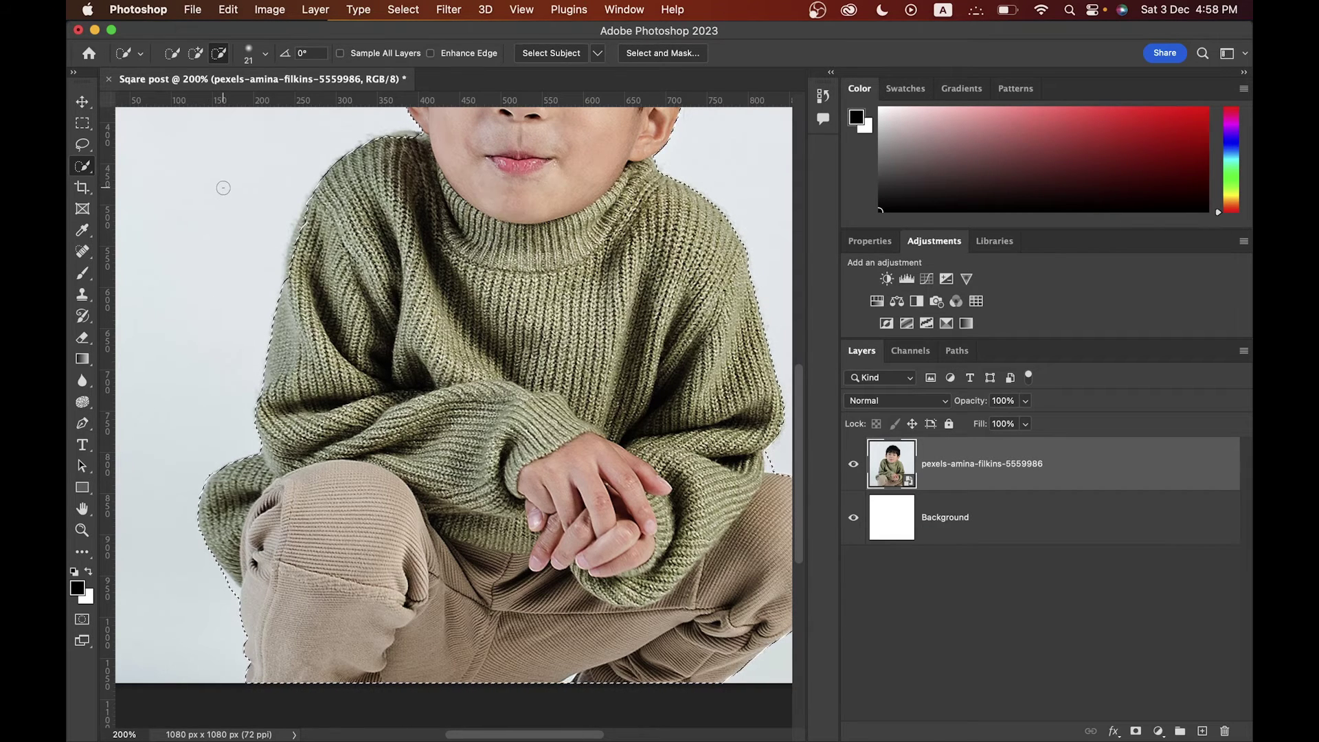
- Refine the selection edge around the sweater by adding and subtracting small areas, and copy the selected boy to a new layer
click(196, 53)
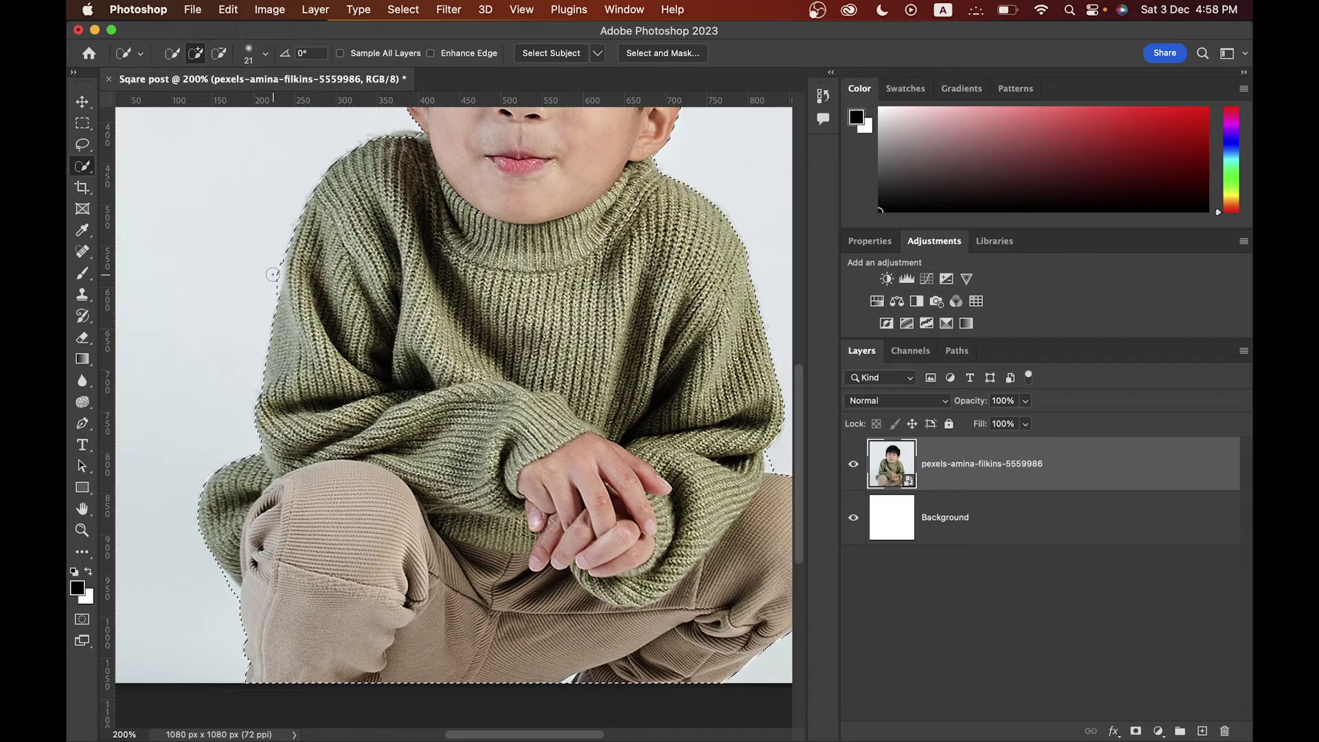
key(alt)
scroll(272, 274, up, 2)
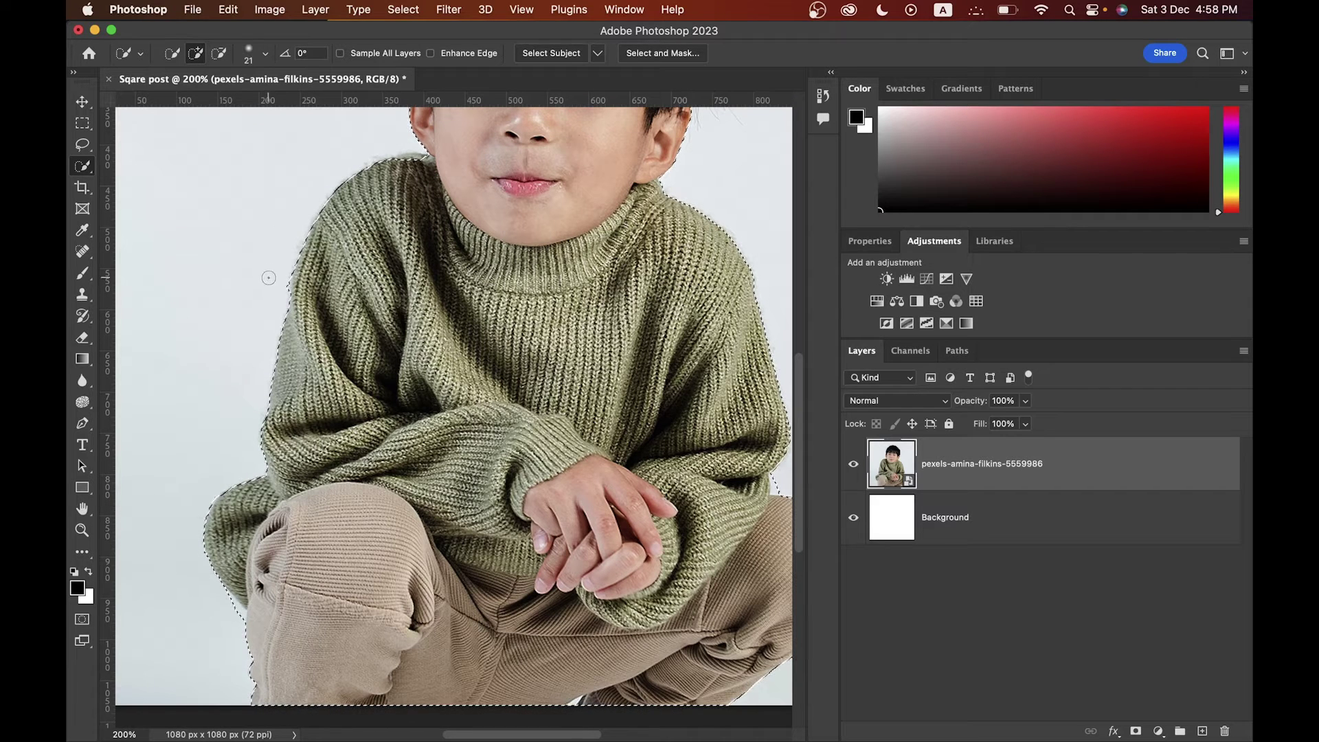
key(alt)
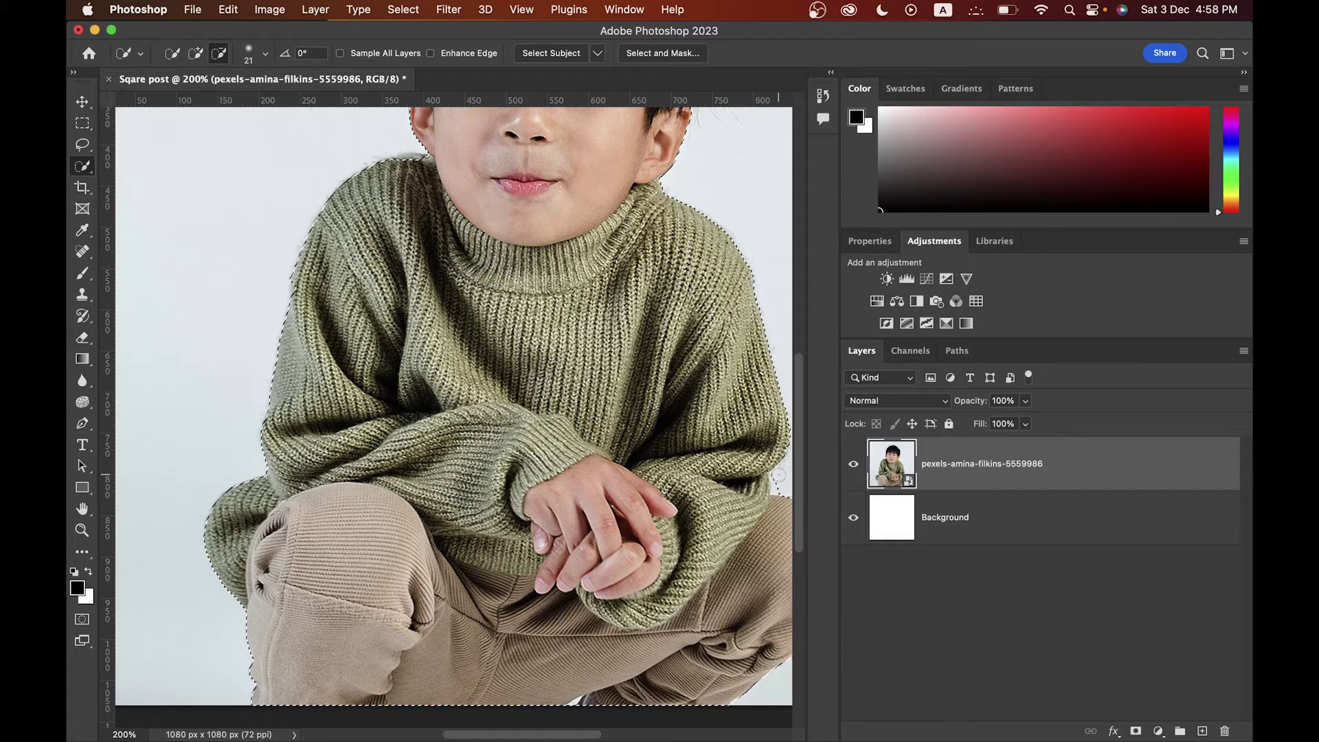
key(super+0)
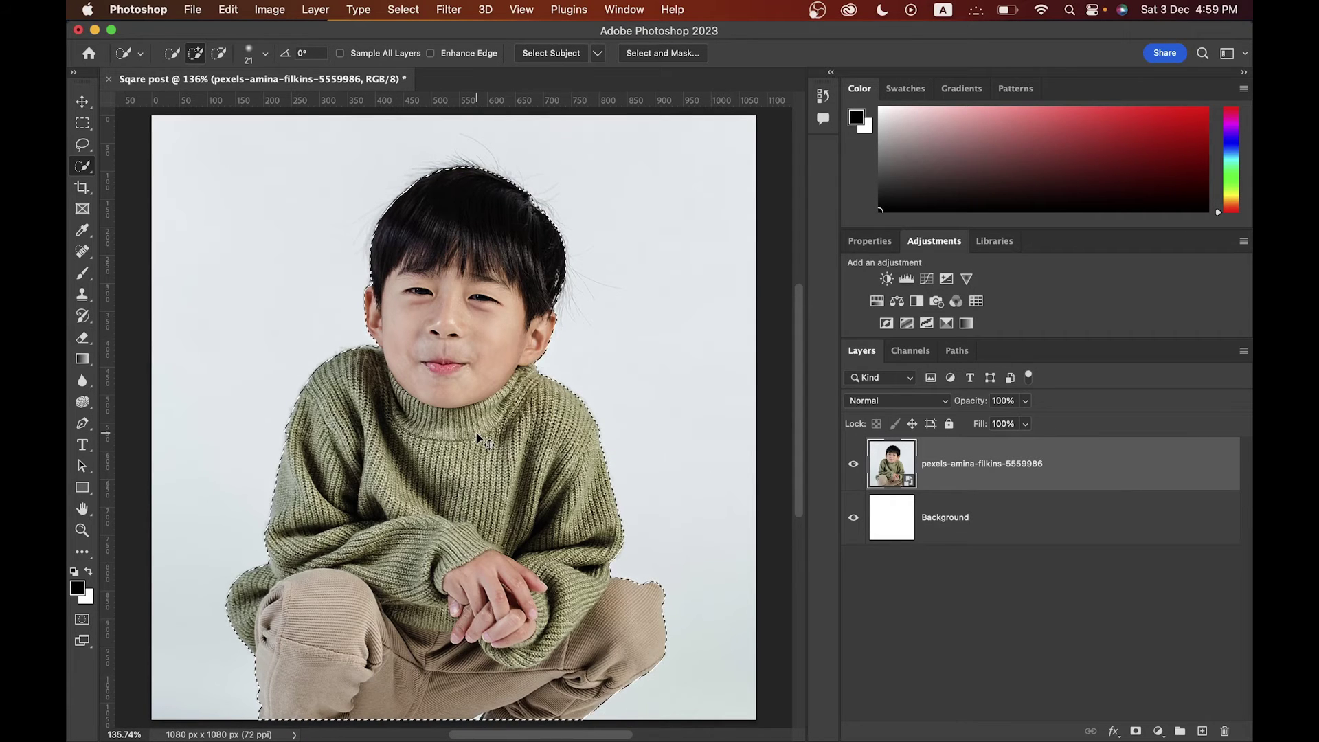
key(super+j)
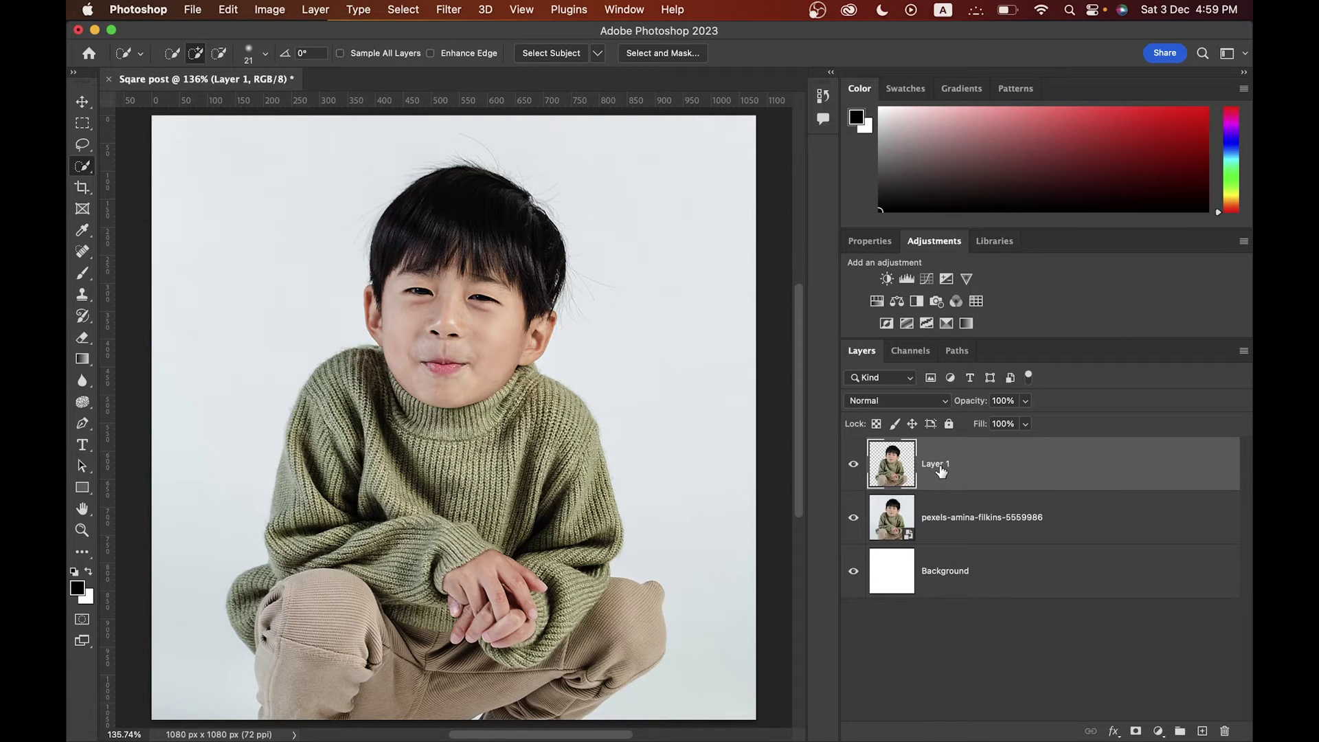
- Move the copied boy to the right and slightly up over the photo, and undo, redo and undo that move
key(v)
drag(337, 445, 500, 426)
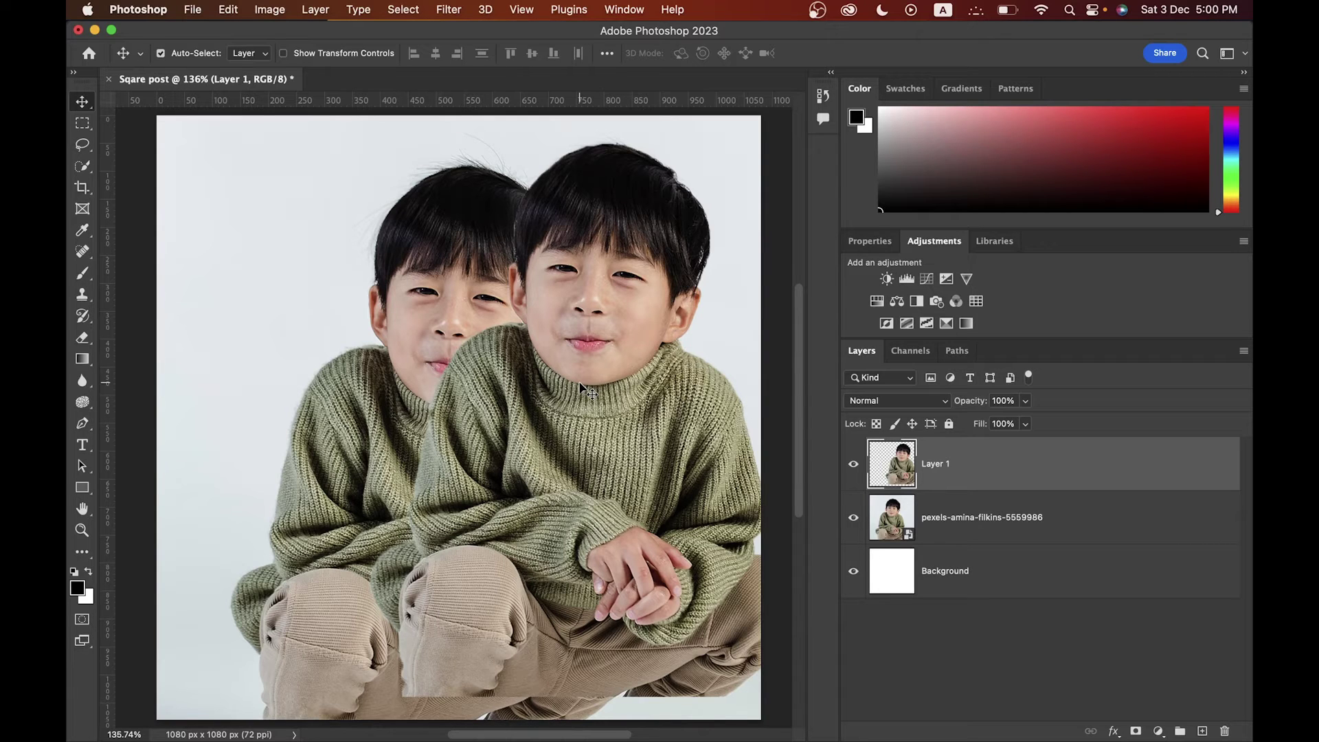
key(super)
key(super+z)
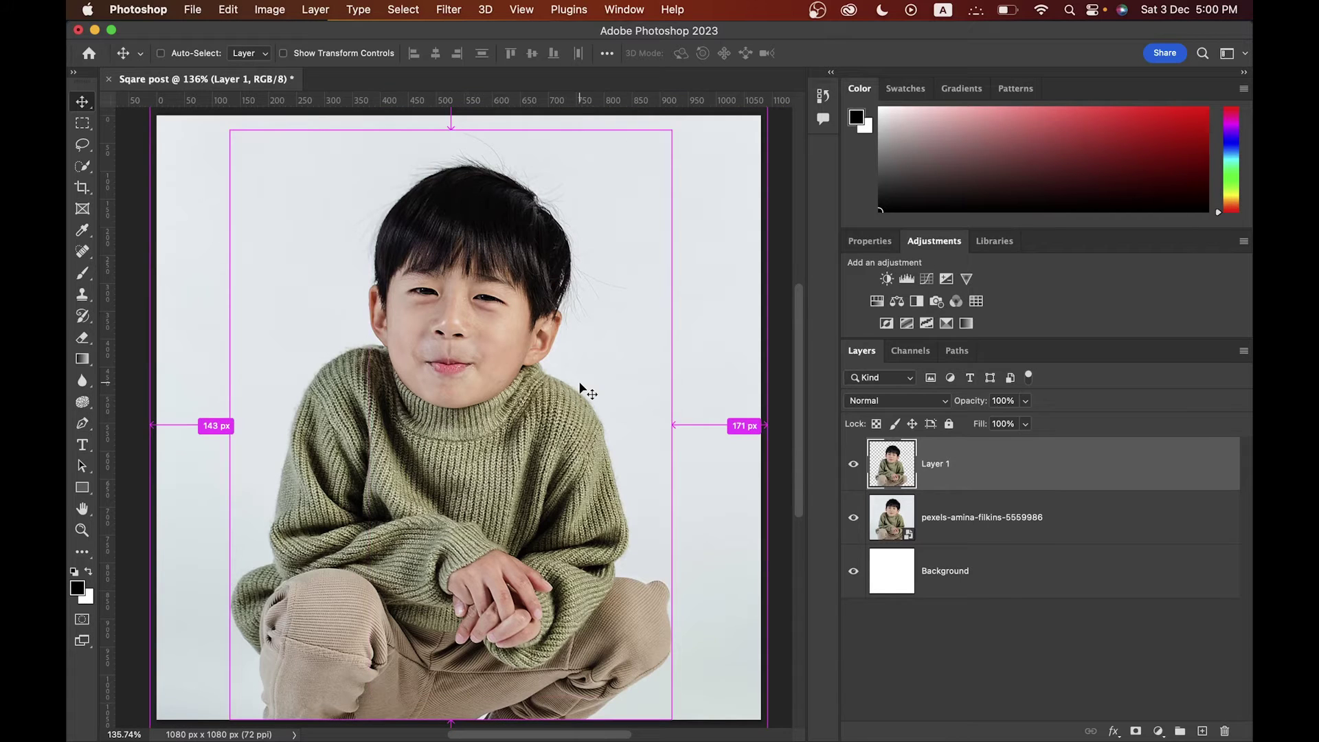
key(super+shift+z)
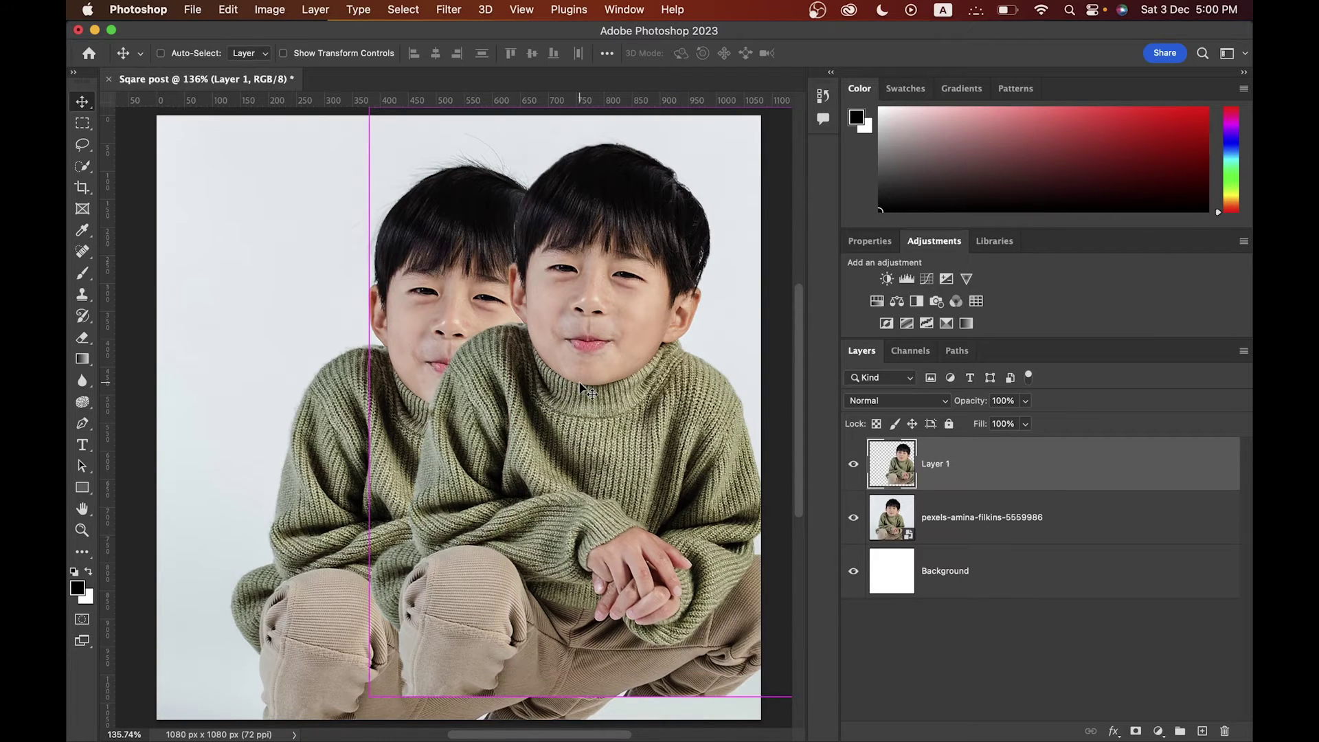
key(super+z)
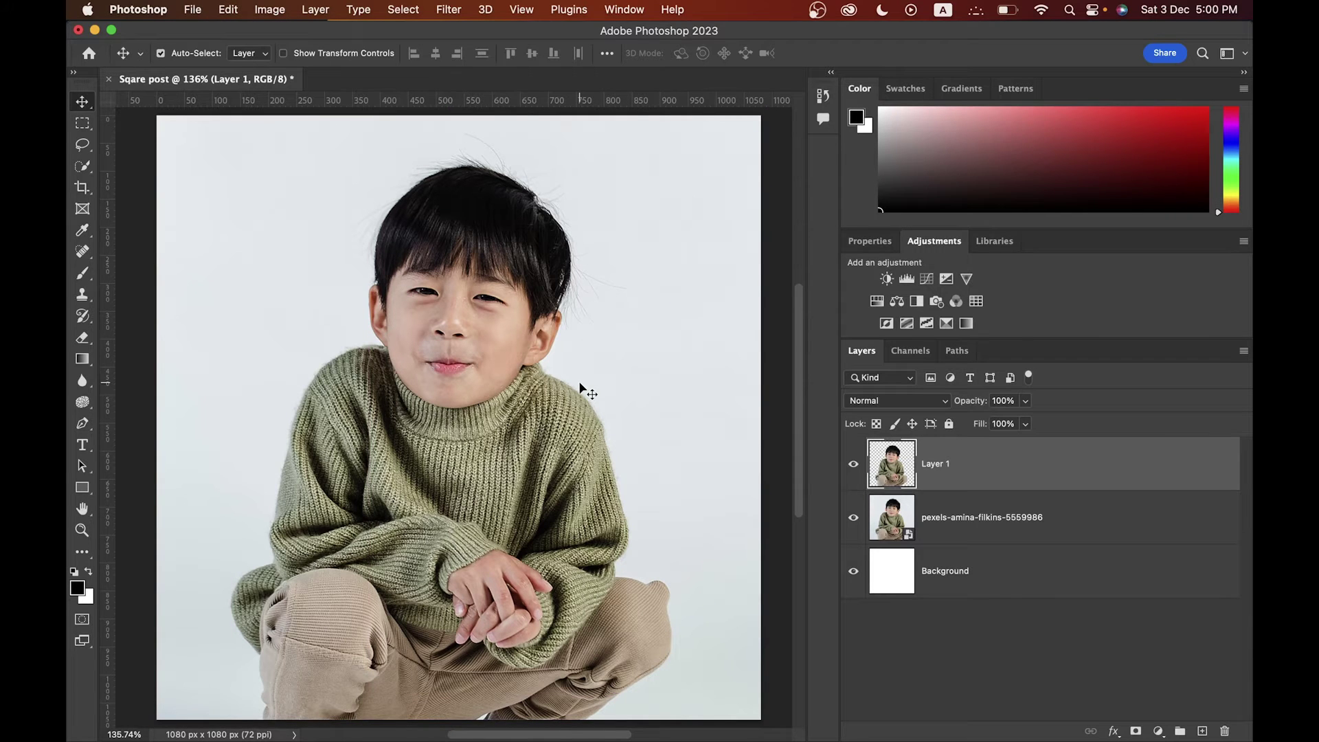
- Try the Crop tool on the canvas by adjusting the crop frame's upper-right corner, and apply the crop
scroll(426, 450, right, 2)
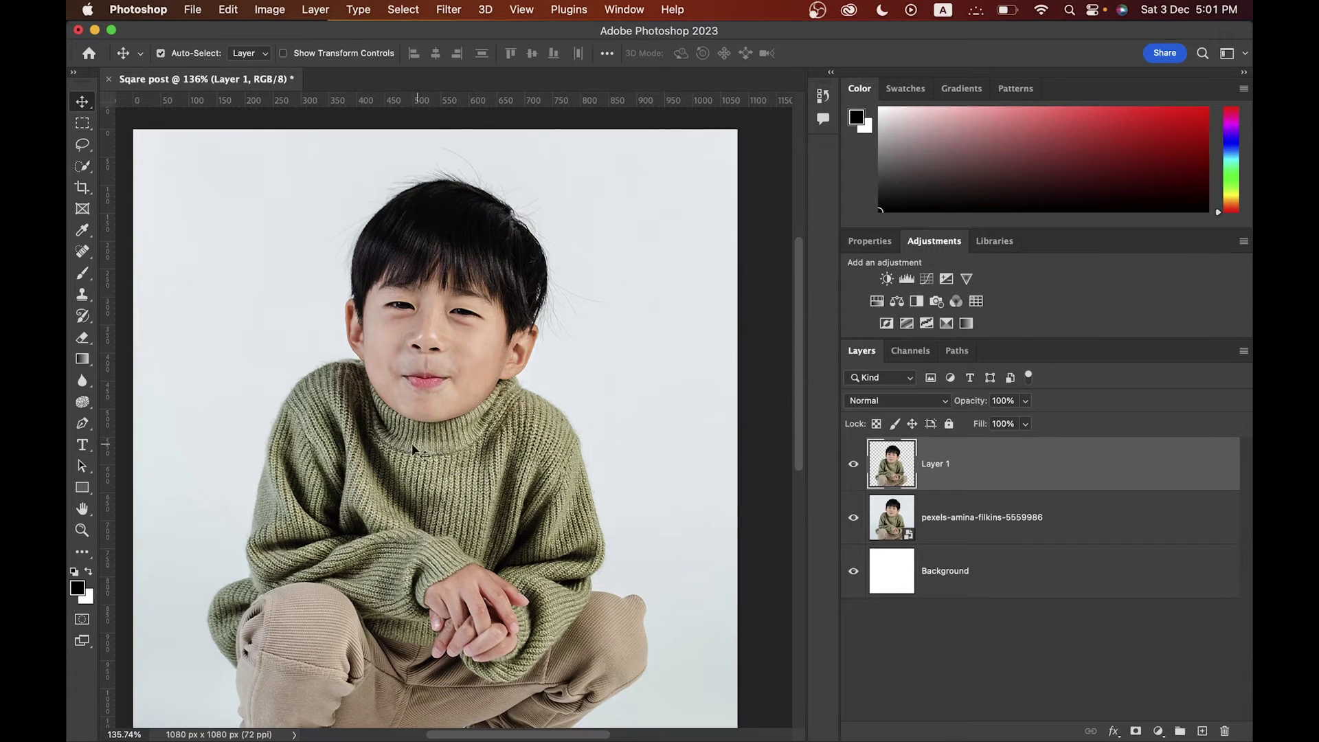
click(82, 187)
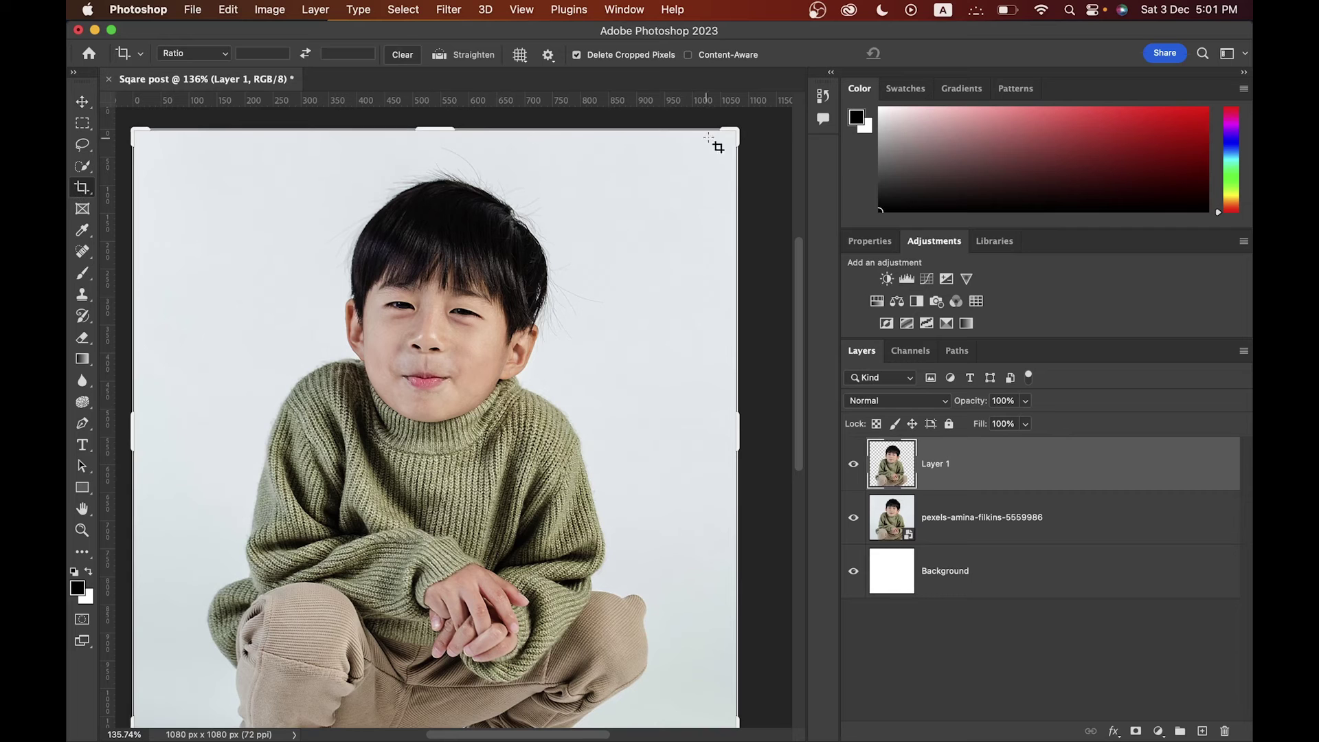
mouse_move(734, 130)
mouse_down()
mouse_move(720, 180)
mouse_move(733, 131)
mouse_up()
key(Return)
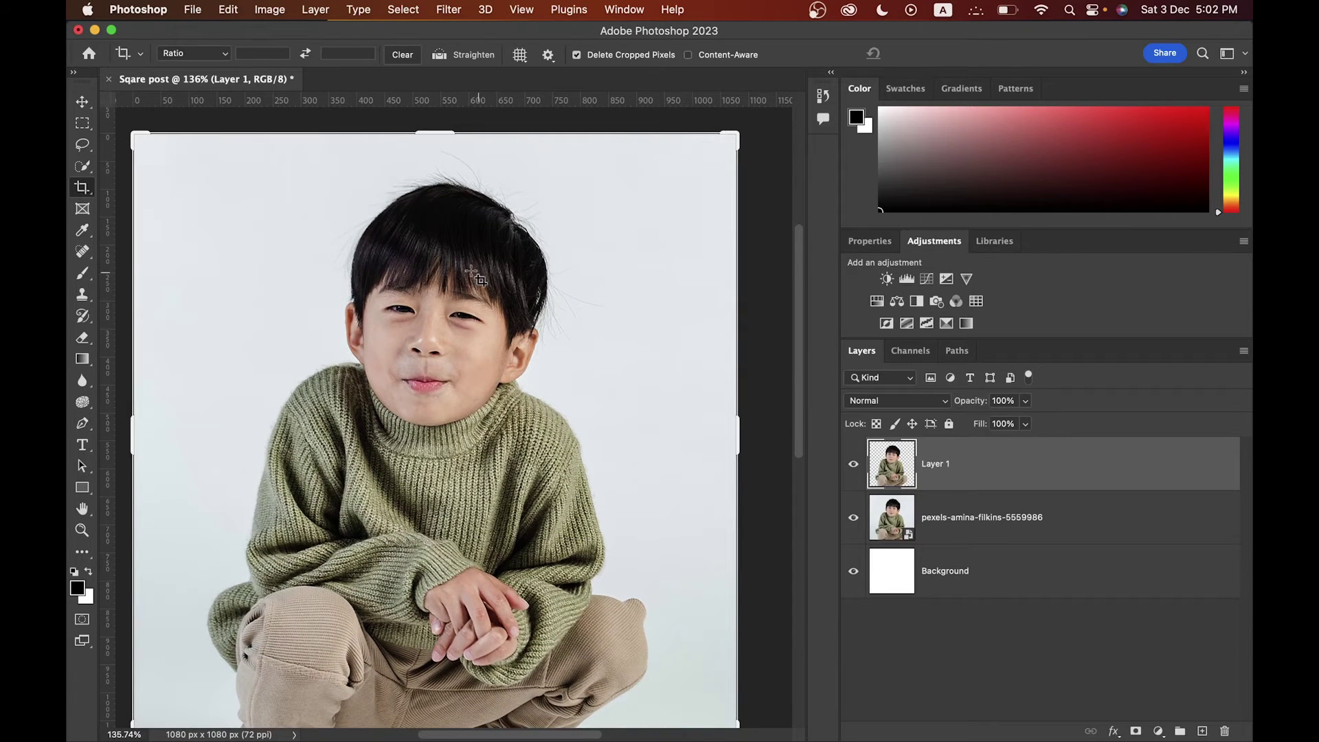
- Remove stray hairs beside the boy's head on Layer 1 with content-aware Spot Healing Brush strokes at 17 px
click(85, 255)
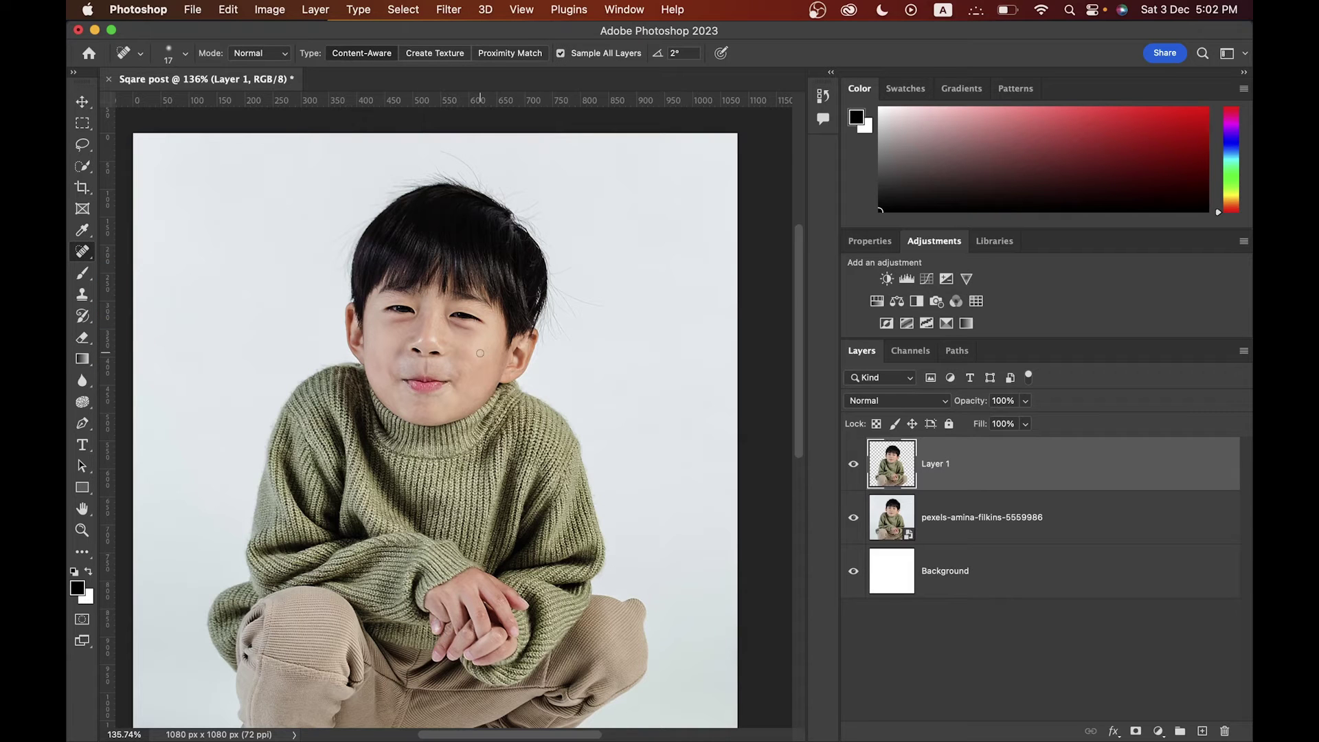
key(super+equal)
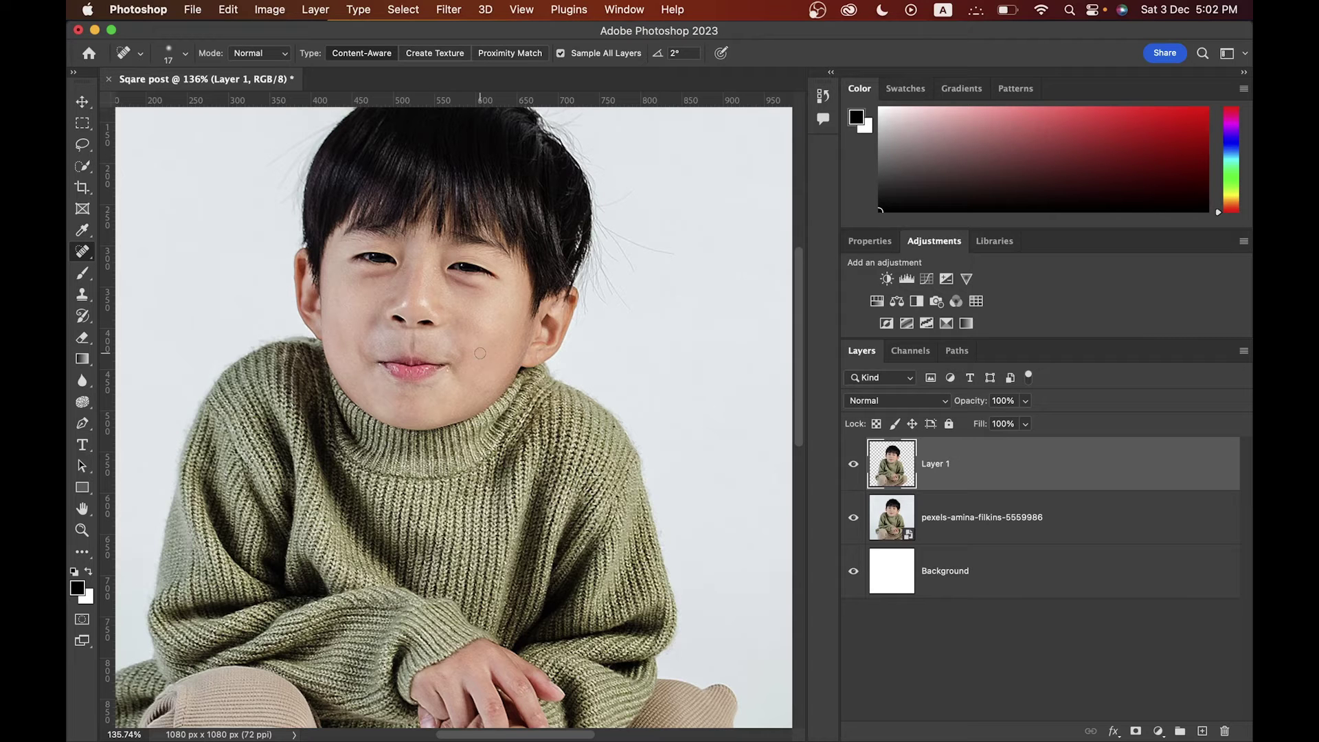
key(super+equal)
drag(422, 319, 385, 417)
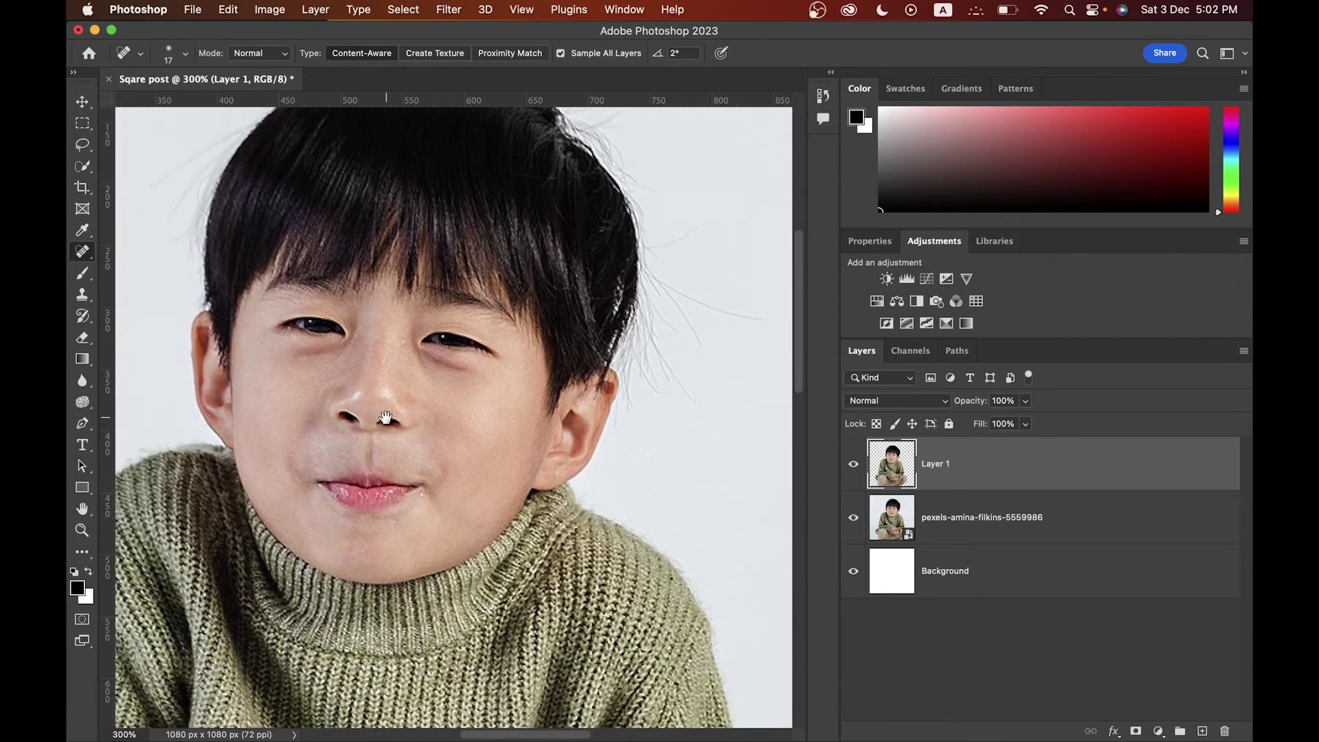
key(super+equal)
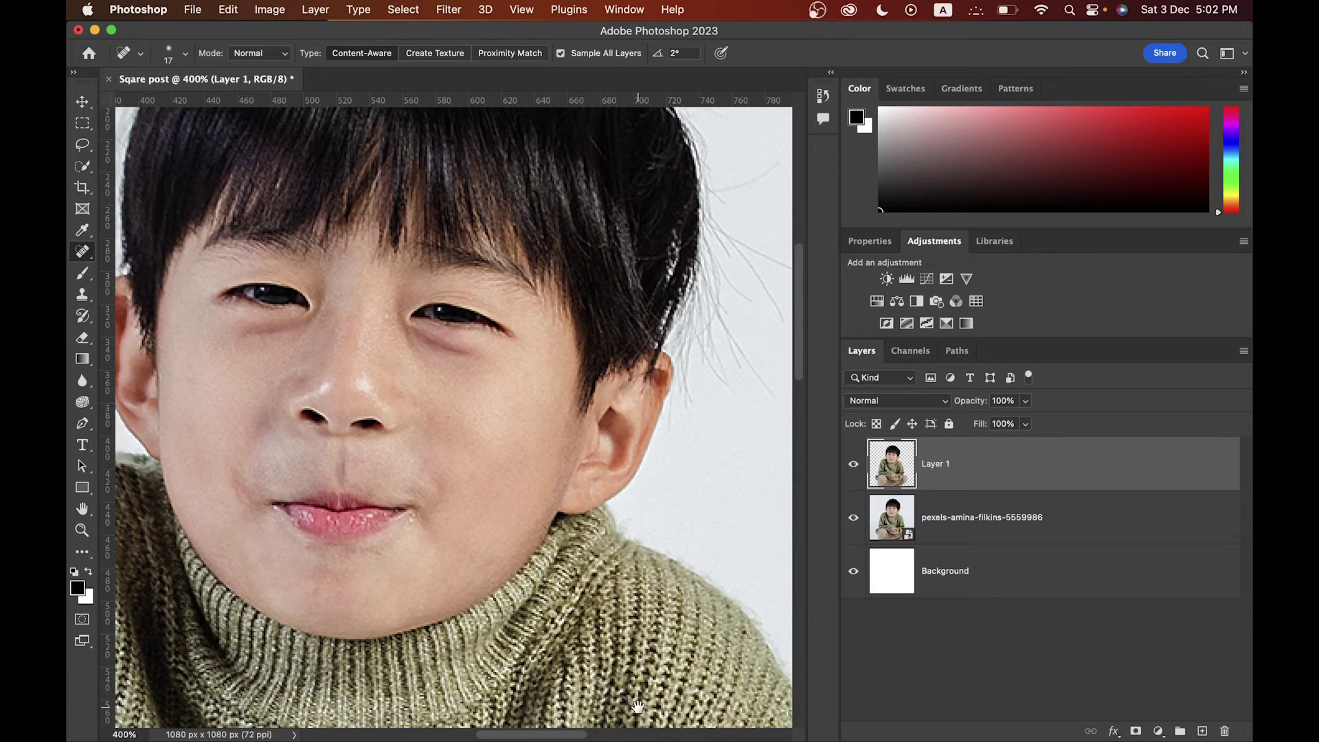
drag(403, 340, 465, 418)
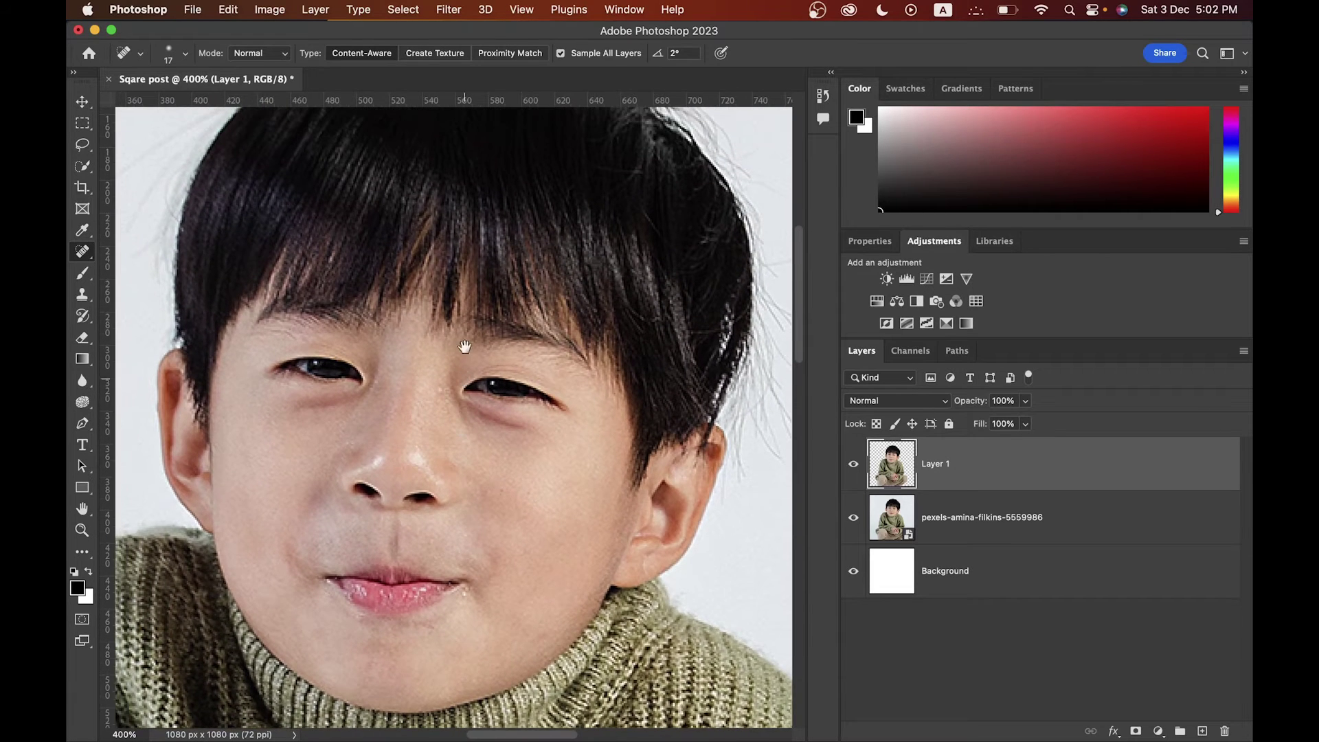
scroll(465, 348, right, 8)
scroll(464, 347, up, 4)
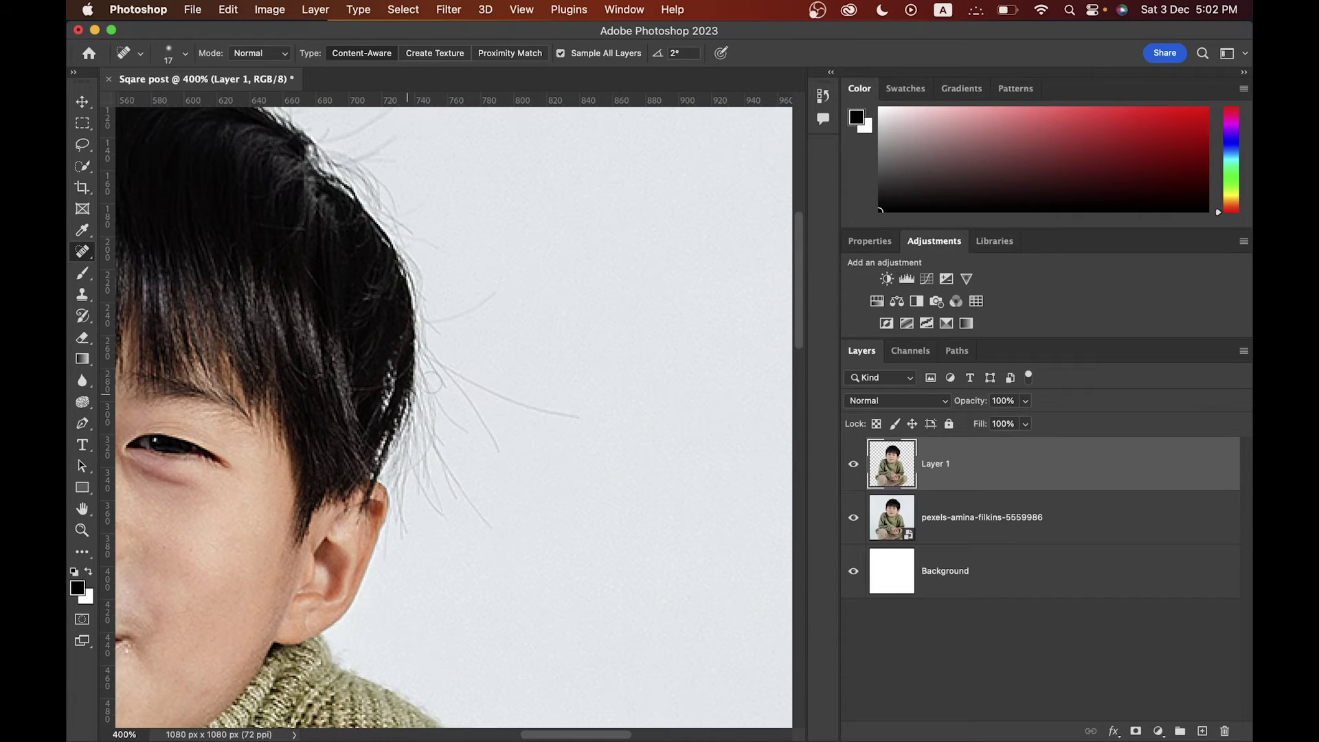
click(580, 414)
drag(580, 415, 466, 378)
drag(469, 393, 505, 457)
drag(440, 320, 502, 280)
drag(471, 380, 471, 405)
- Enlarge the Spot Healing Brush to 92 px and reduce it to a small size again
click(185, 53)
drag(110, 94, 168, 98)
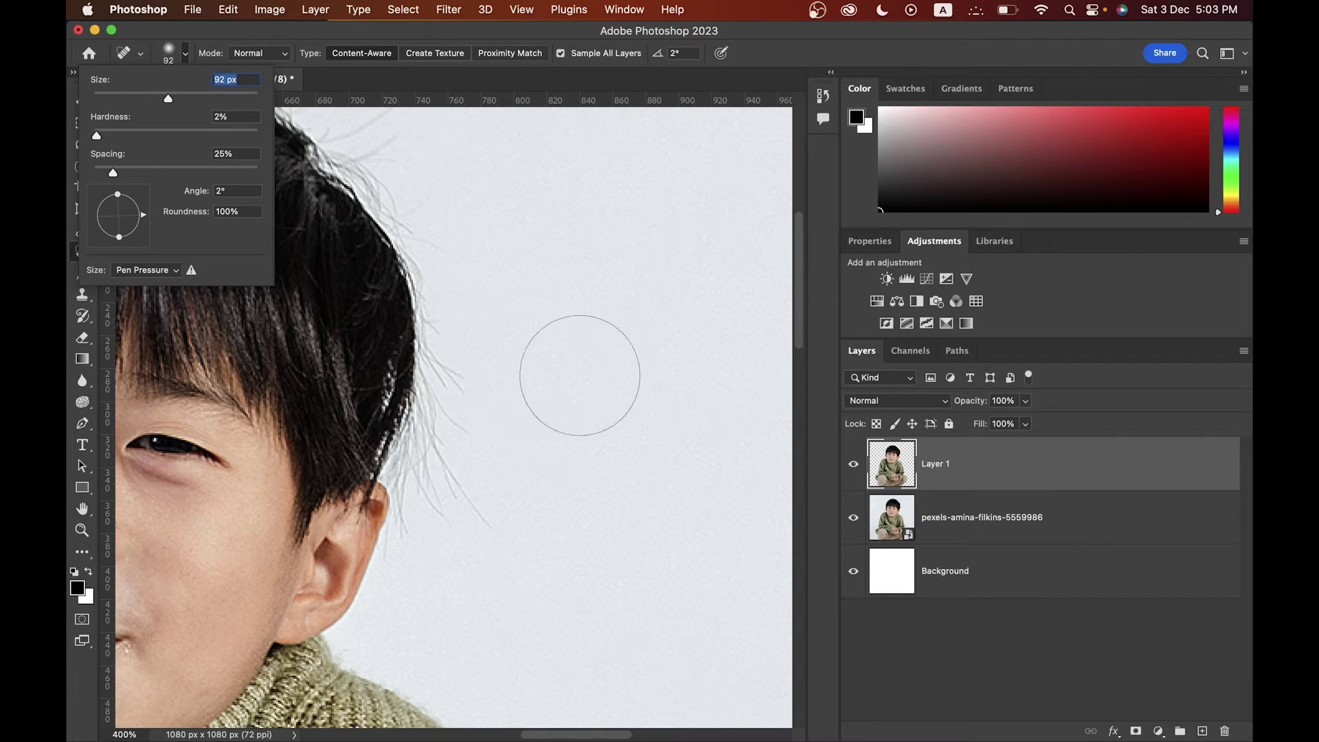
click(109, 92)
click(390, 335)
- Switch to the Brush tool and expand the General Brushes preset group
click(91, 274)
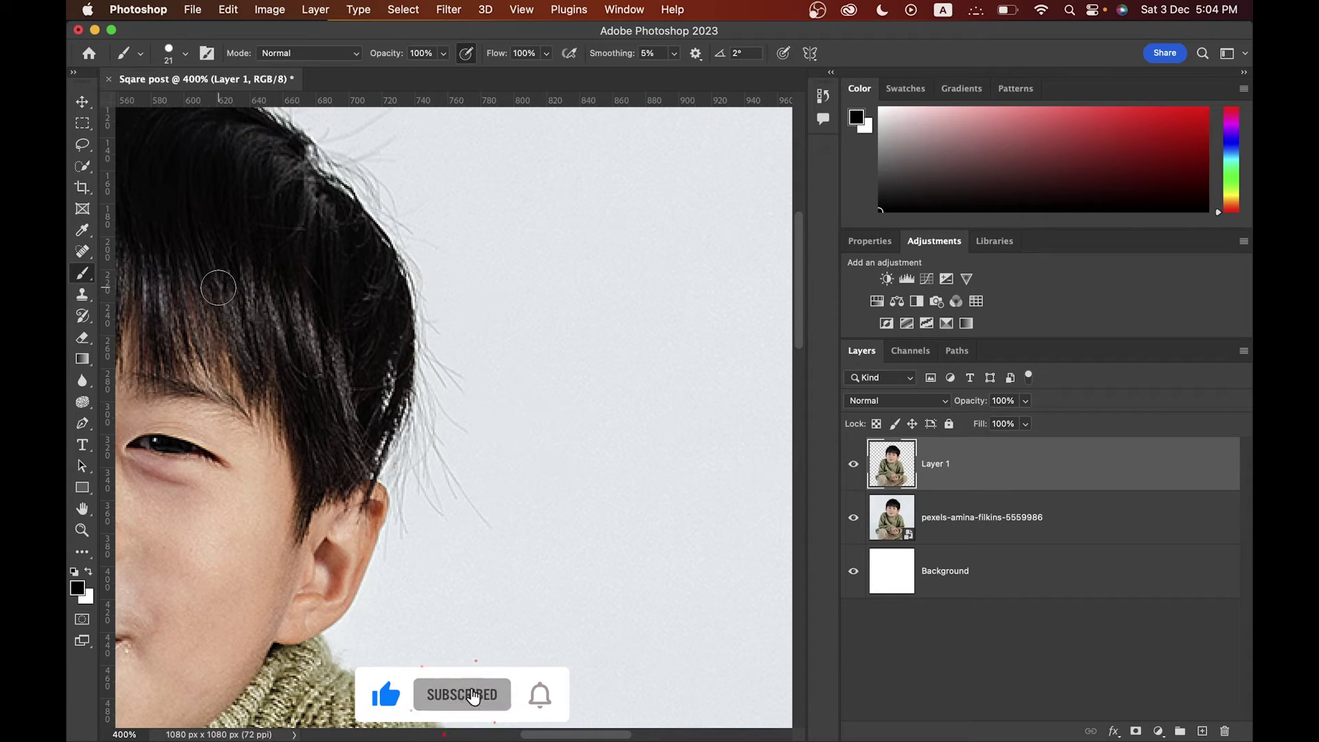
click(164, 57)
scroll(389, 241, down, 3)
scroll(390, 240, up, 3)
click(97, 239)
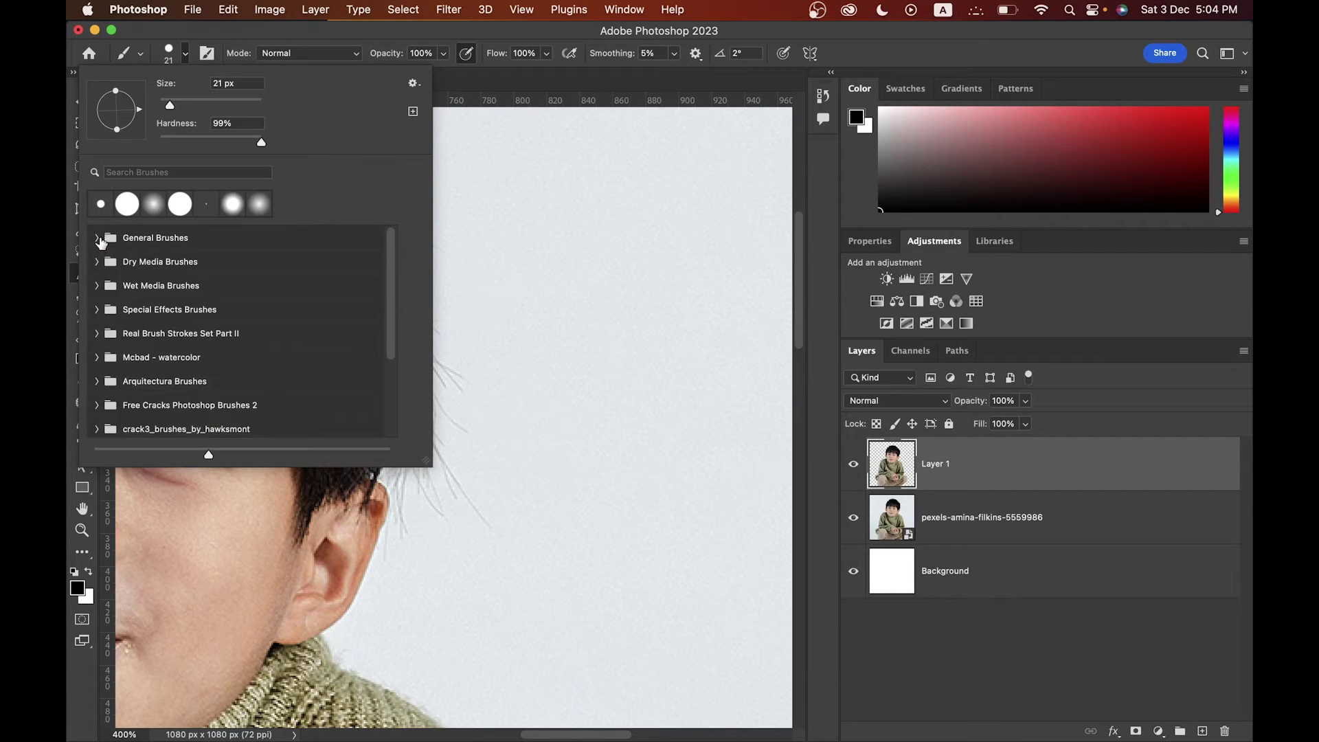
click(99, 238)
mouse_move(385, 242)
mouse_down()
mouse_move(389, 313)
mouse_move(394, 234)
mouse_up()
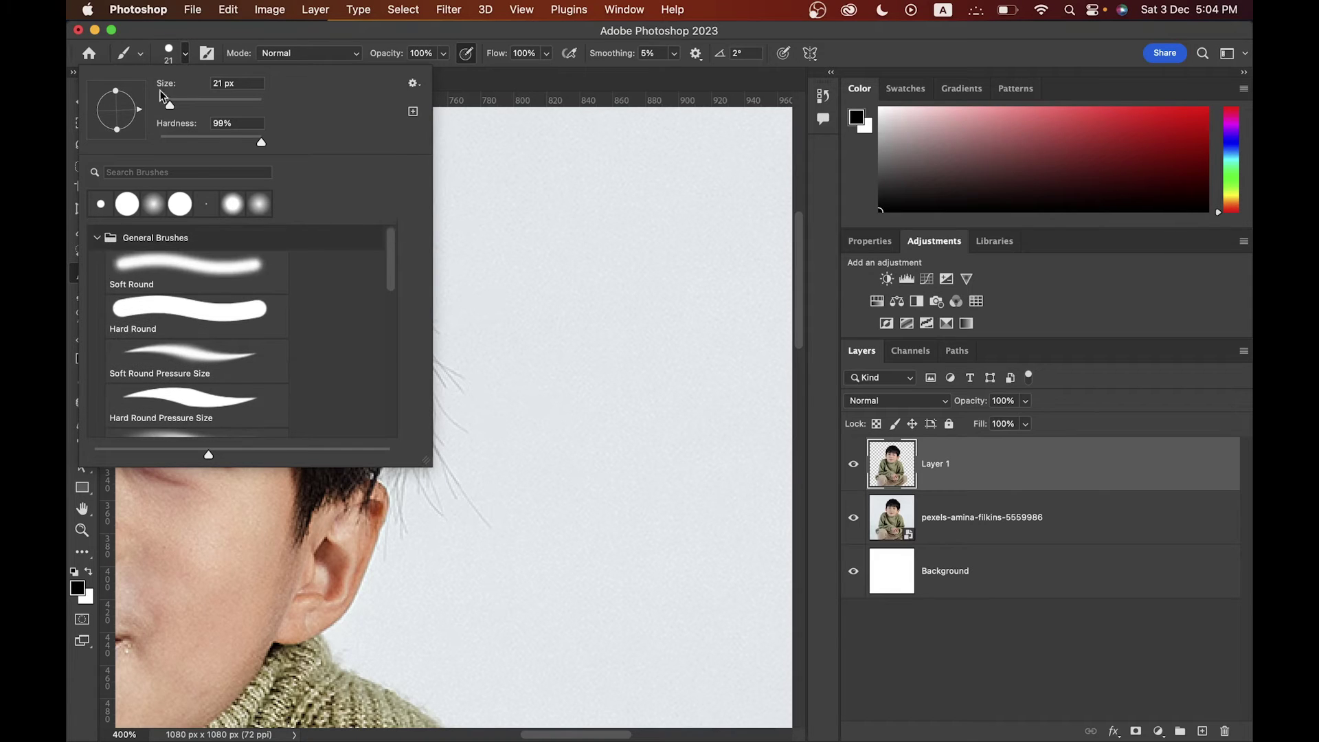
- Set the brush size to 70 px and lower its hardness for a soft edge
drag(174, 103, 192, 103)
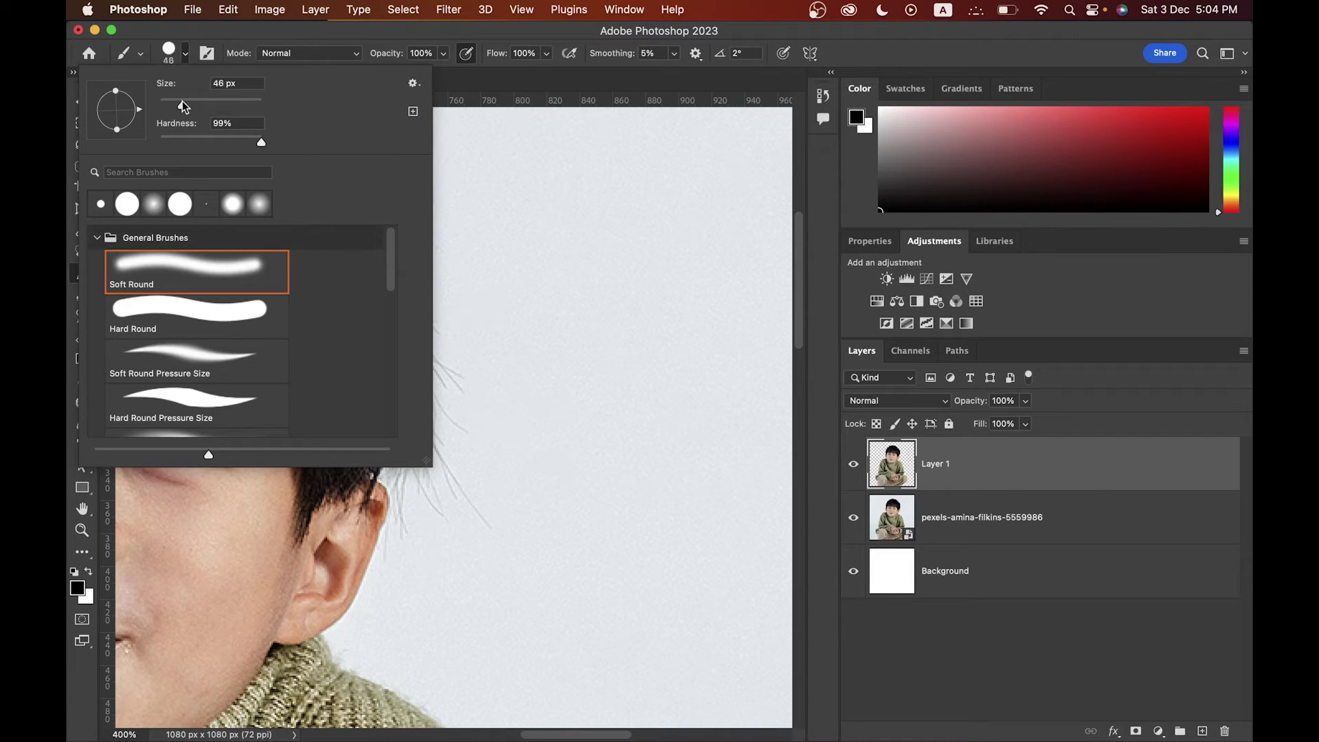
text(11)
key(Return)
drag(261, 142, 142, 141)
click(394, 29)
mouse_move(383, 55)
mouse_down()
mouse_move(445, 57)
mouse_move(330, 61)
mouse_move(545, 56)
mouse_up()
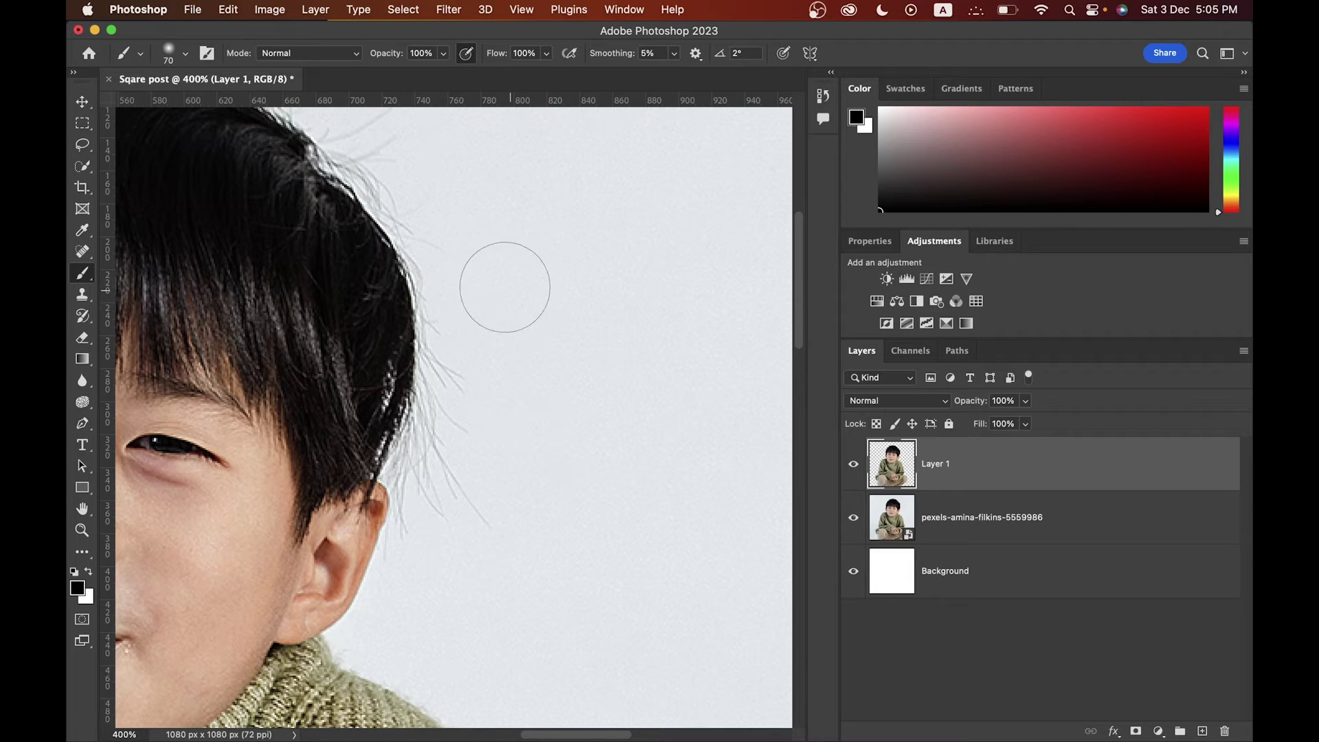
- Set the foreground colour to pure red, ff0000
key(super+minus)
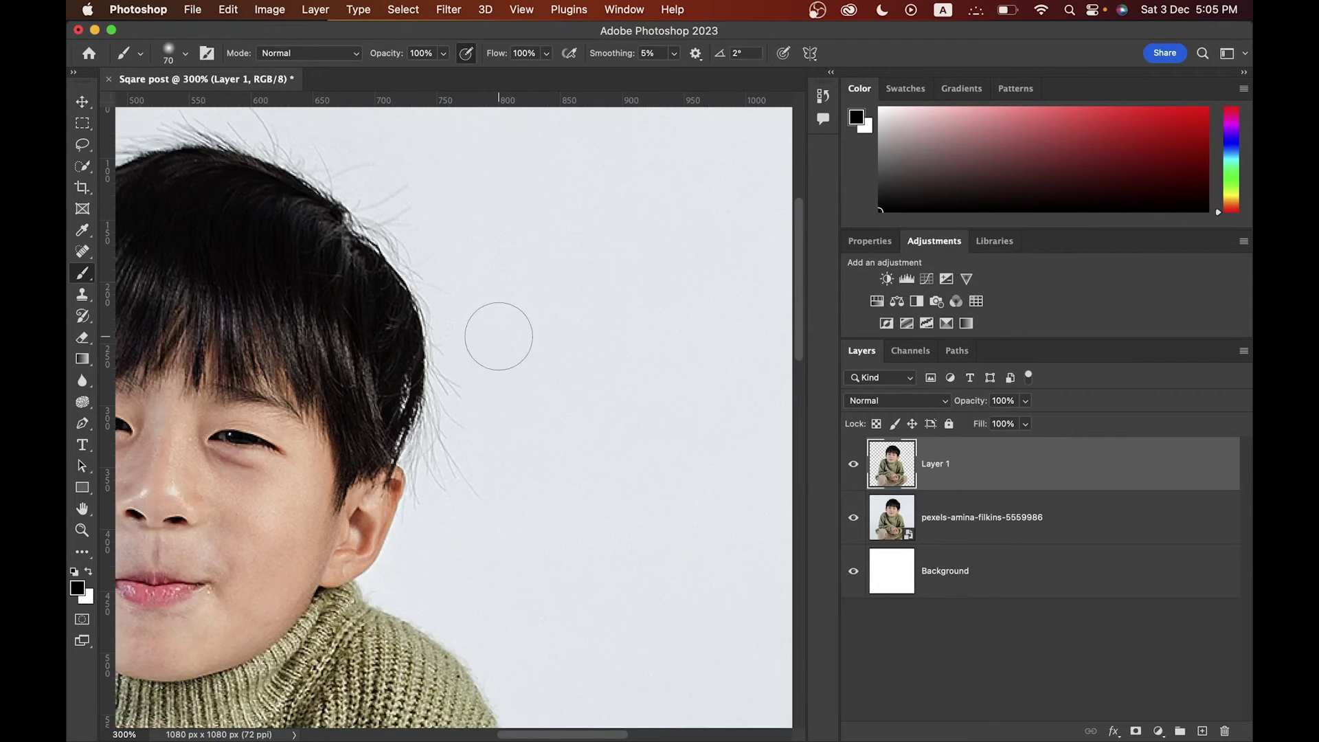
click(78, 593)
text(ff0000)
click(660, 465)
- Paint overlapping red strokes on Layer 1 beside the boy's head, and lower the layer's opacity to 44%
mouse_move(467, 218)
mouse_down()
mouse_move(429, 318)
mouse_move(644, 382)
mouse_move(577, 625)
mouse_up()
mouse_move(506, 180)
mouse_down()
mouse_move(608, 539)
mouse_move(480, 467)
mouse_move(508, 343)
mouse_move(630, 466)
mouse_up()
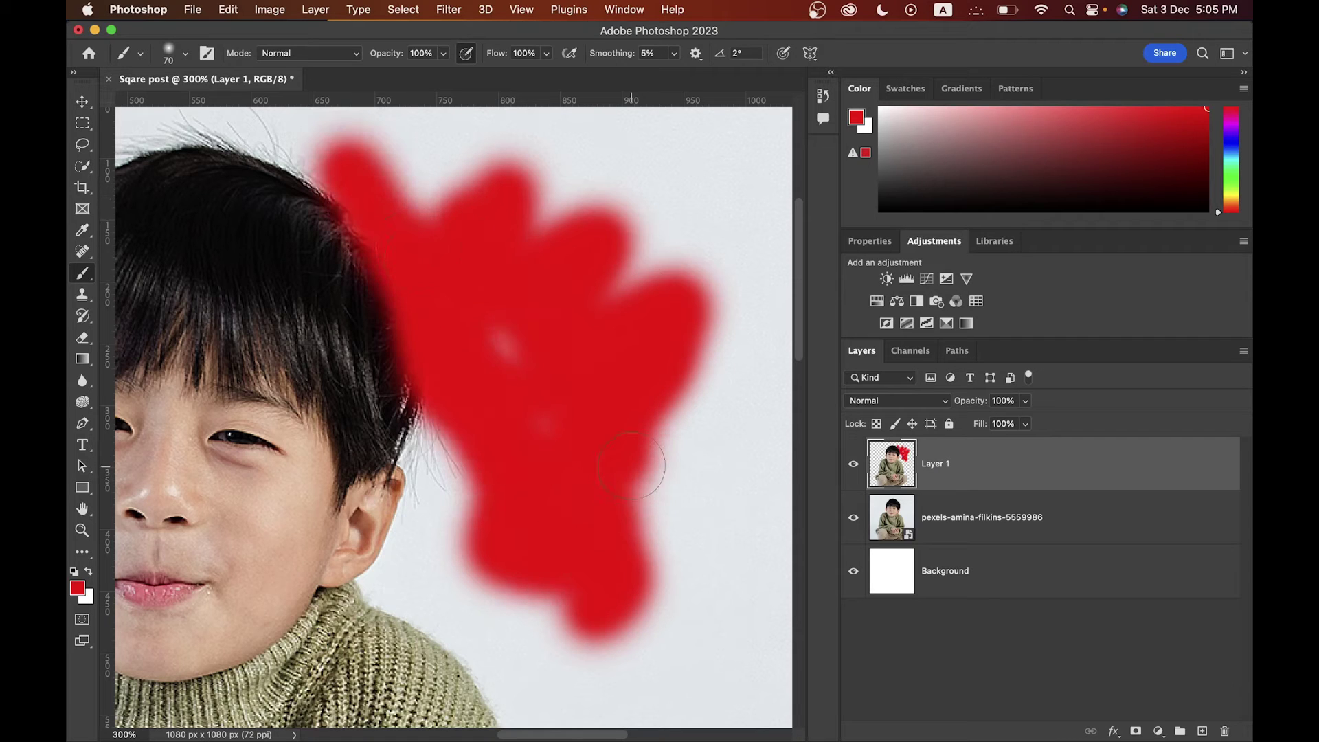
mouse_move(970, 405)
mouse_down()
mouse_move(907, 408)
mouse_move(958, 408)
mouse_move(925, 403)
mouse_up()
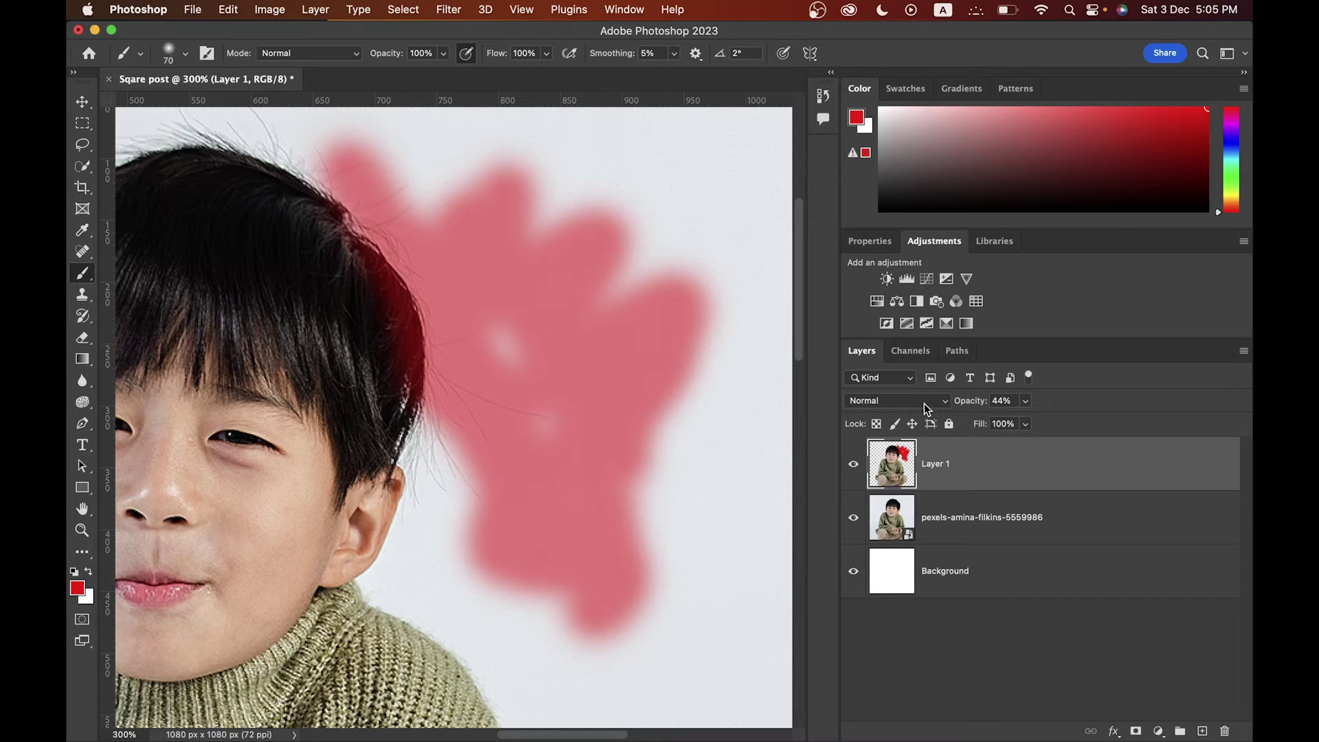
- Undo the opacity change and all the red brush strokes on Layer 1
key(super+z)
key(super+z)
key(super+z)
key(super+z)
key(super+z)
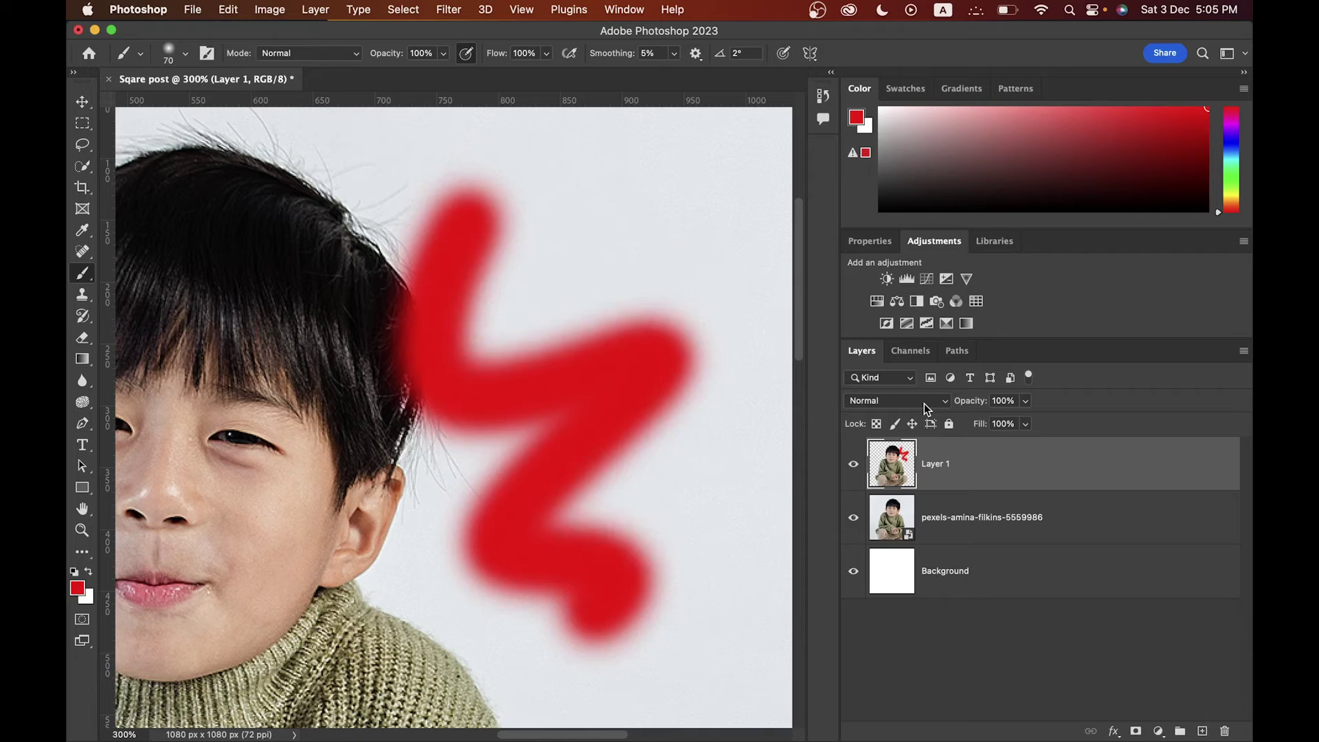
key(super+z)
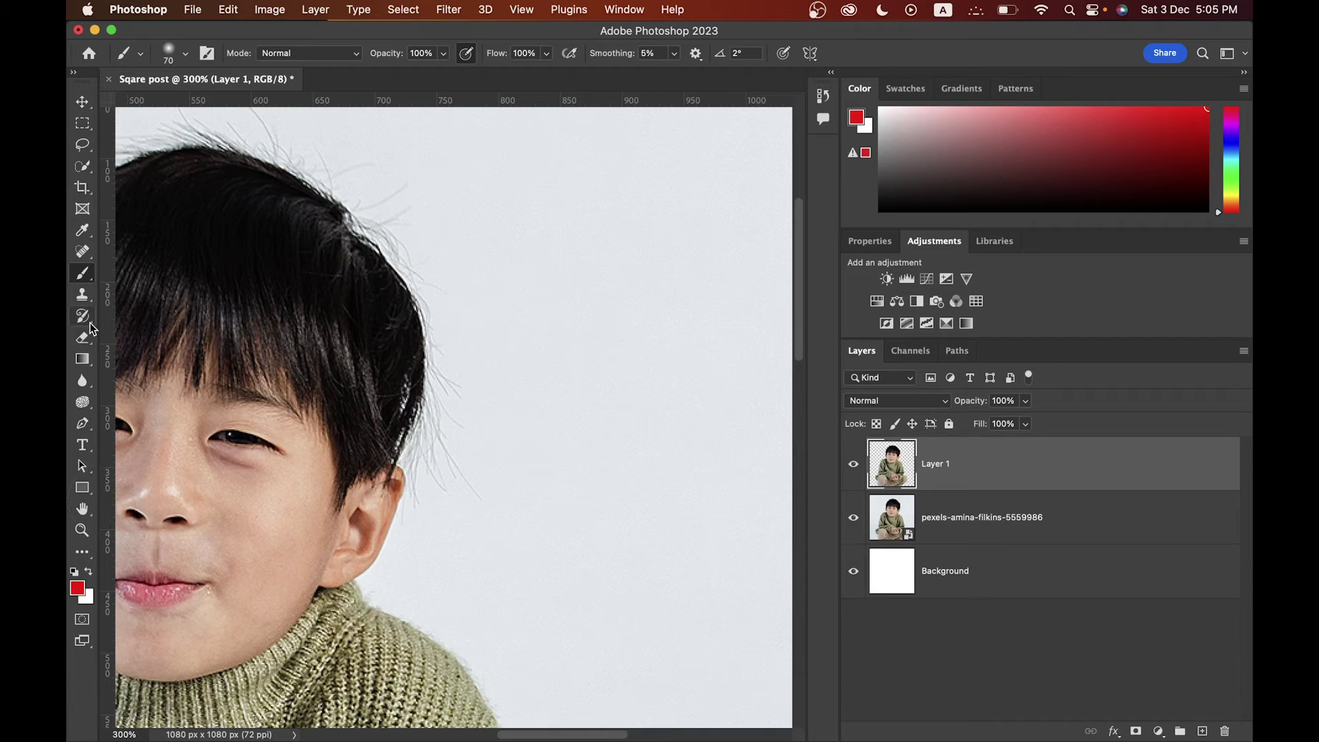
- Cover the long stray hair above the boy's head on Layer 1 with Clone Stamp strokes at about 25 px
click(83, 295)
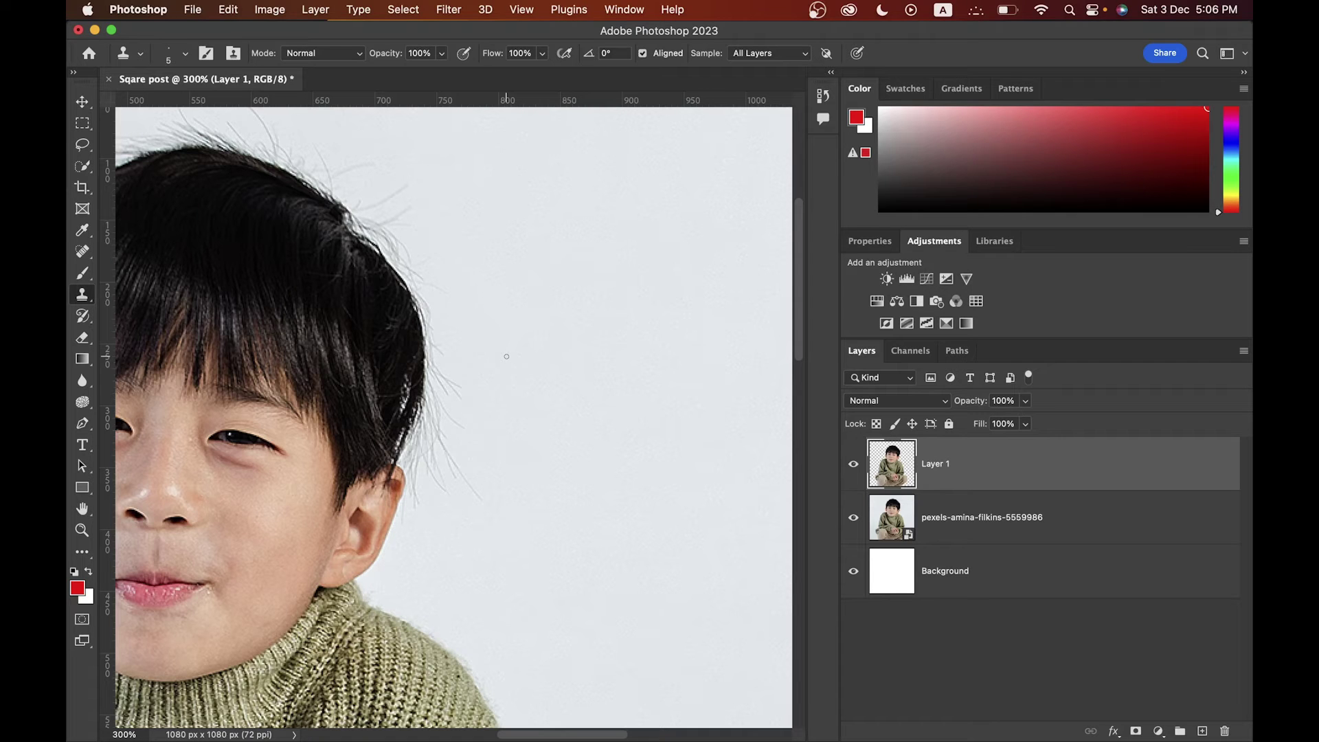
drag(487, 388, 522, 389)
scroll(481, 344, left, 5)
scroll(481, 343, up, 2)
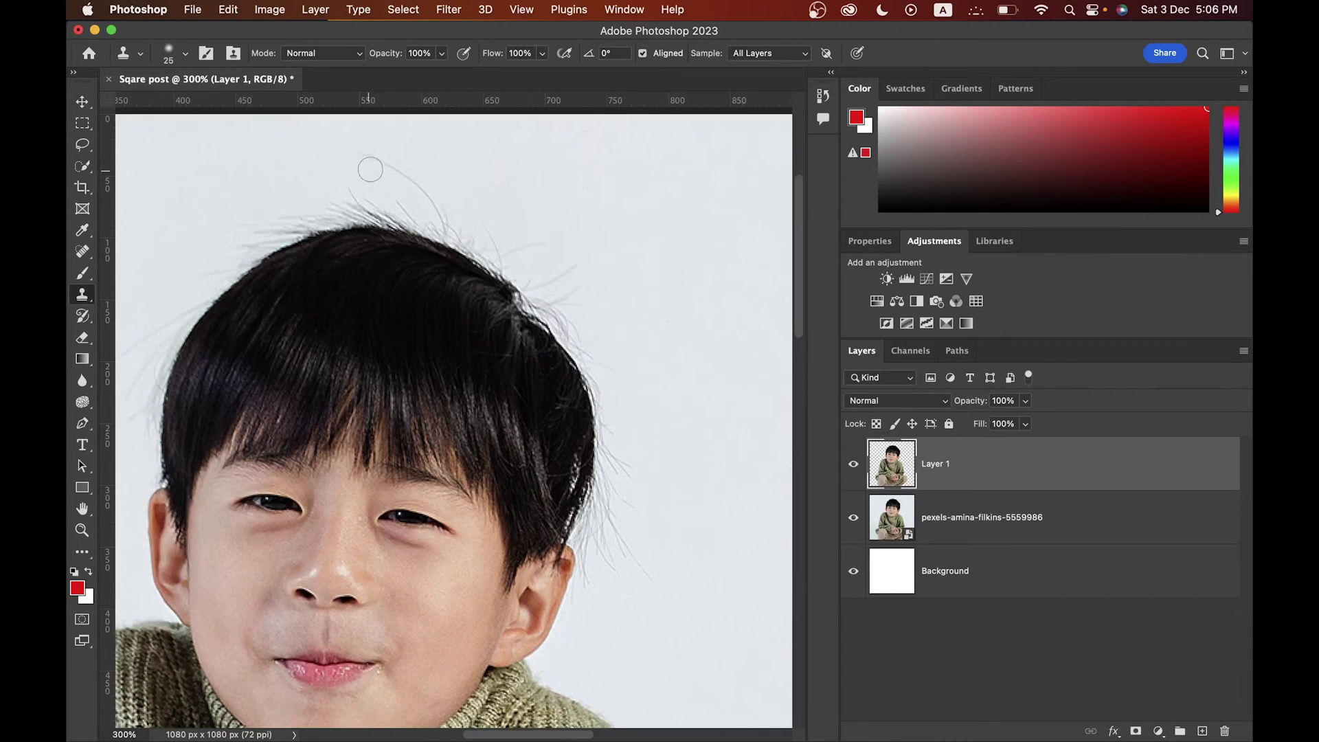
drag(479, 210, 475, 209)
alt+click(450, 144)
mouse_move(362, 153)
mouse_down()
mouse_move(397, 165)
mouse_move(441, 215)
mouse_up()
- Clone clean background over the stray hairs along the right and left edges of the boy's hair, using a Clone Stamp down to 19 px
alt+click(514, 182)
mouse_move(488, 228)
mouse_down()
mouse_move(495, 246)
mouse_move(529, 242)
mouse_move(566, 265)
mouse_move(540, 278)
mouse_move(581, 289)
mouse_move(566, 298)
mouse_move(580, 277)
mouse_up()
mouse_move(411, 260)
mouse_down()
mouse_move(568, 265)
mouse_move(487, 261)
mouse_up()
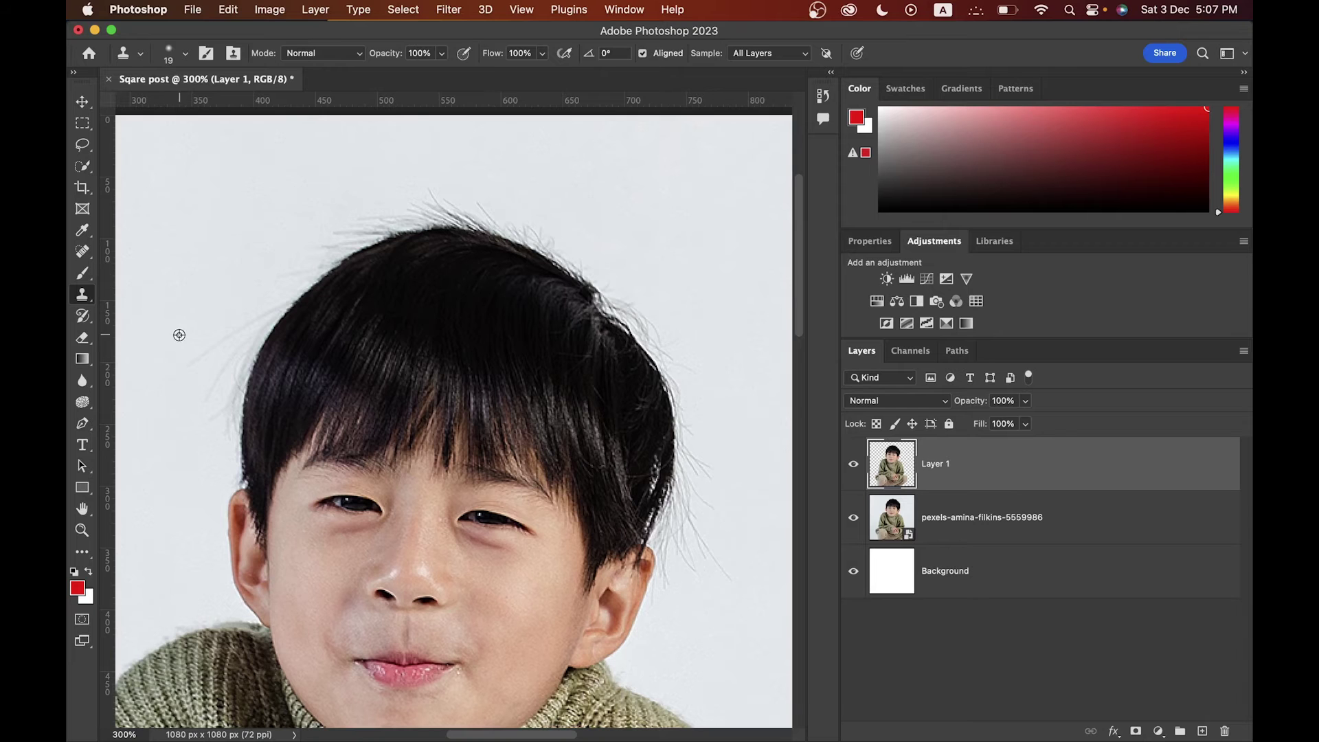
drag(189, 375, 277, 303)
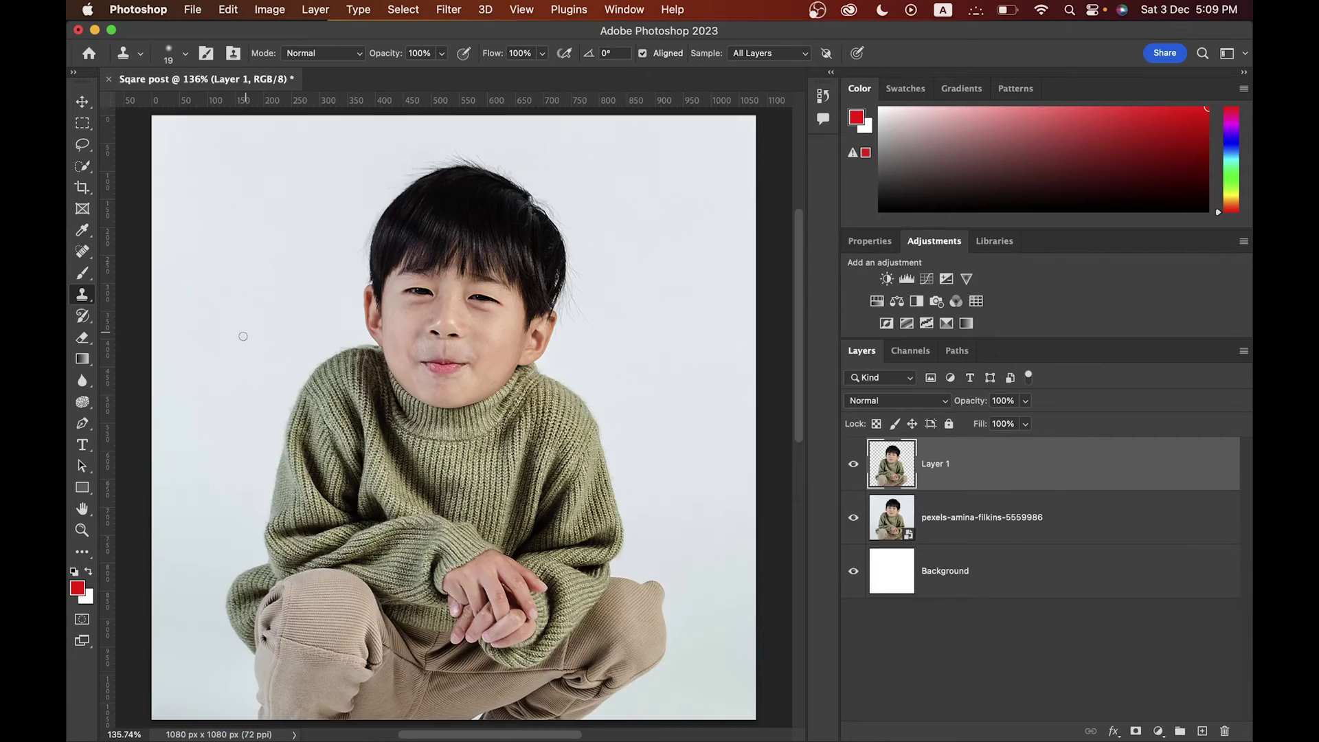
- Activate the Eraser tool and hide the original photo layer beneath Layer 1
click(83, 338)
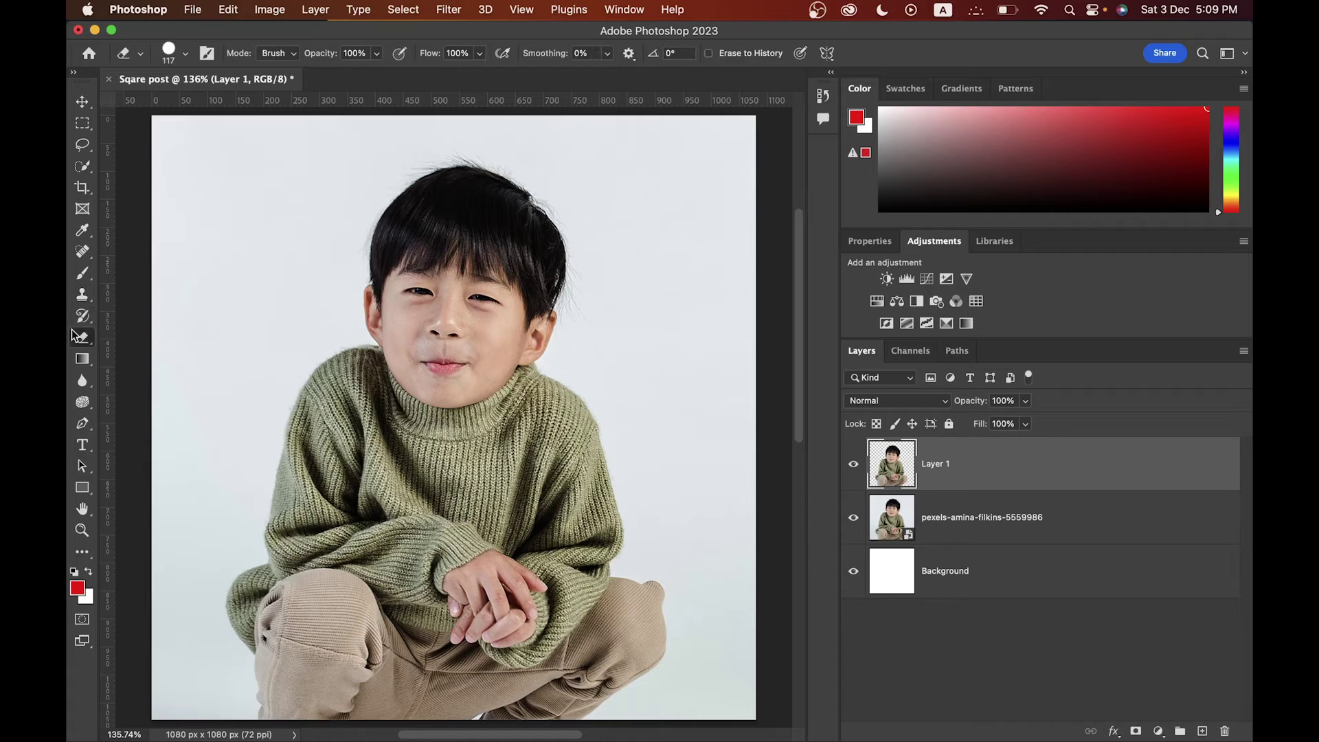
click(855, 520)
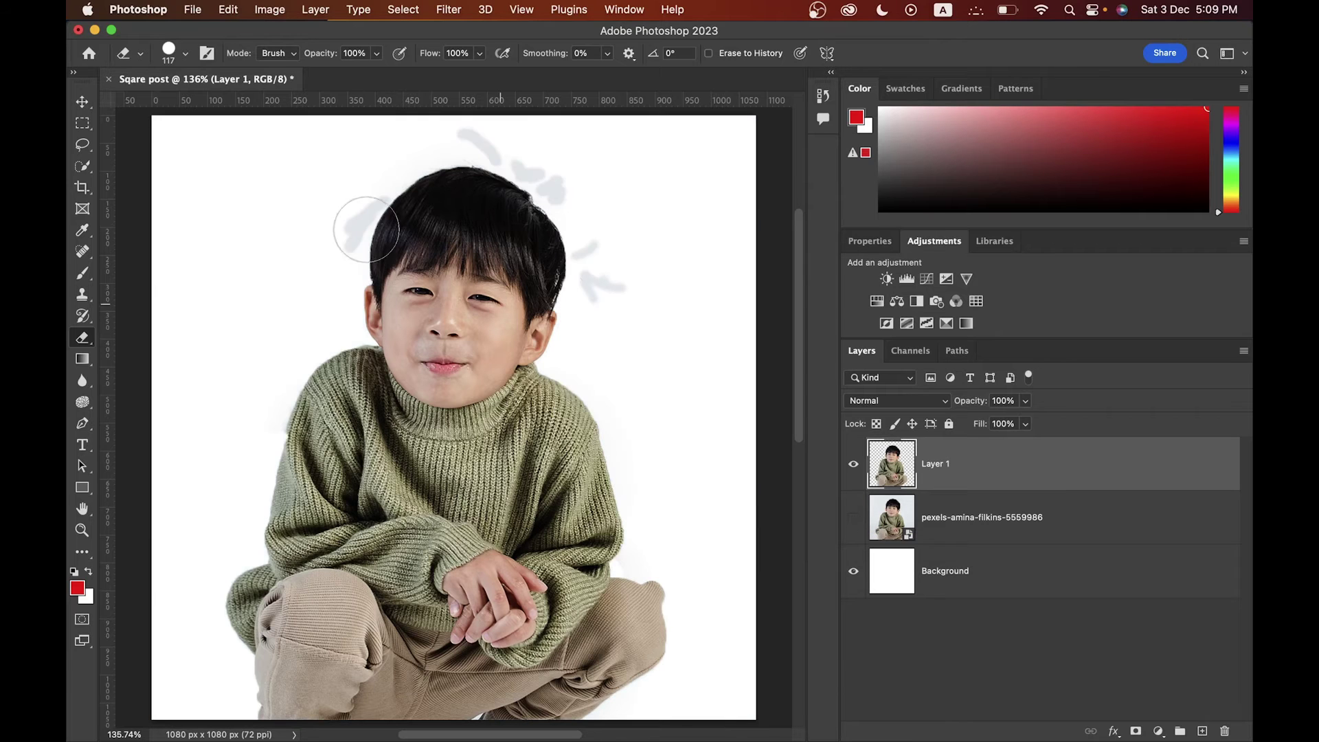
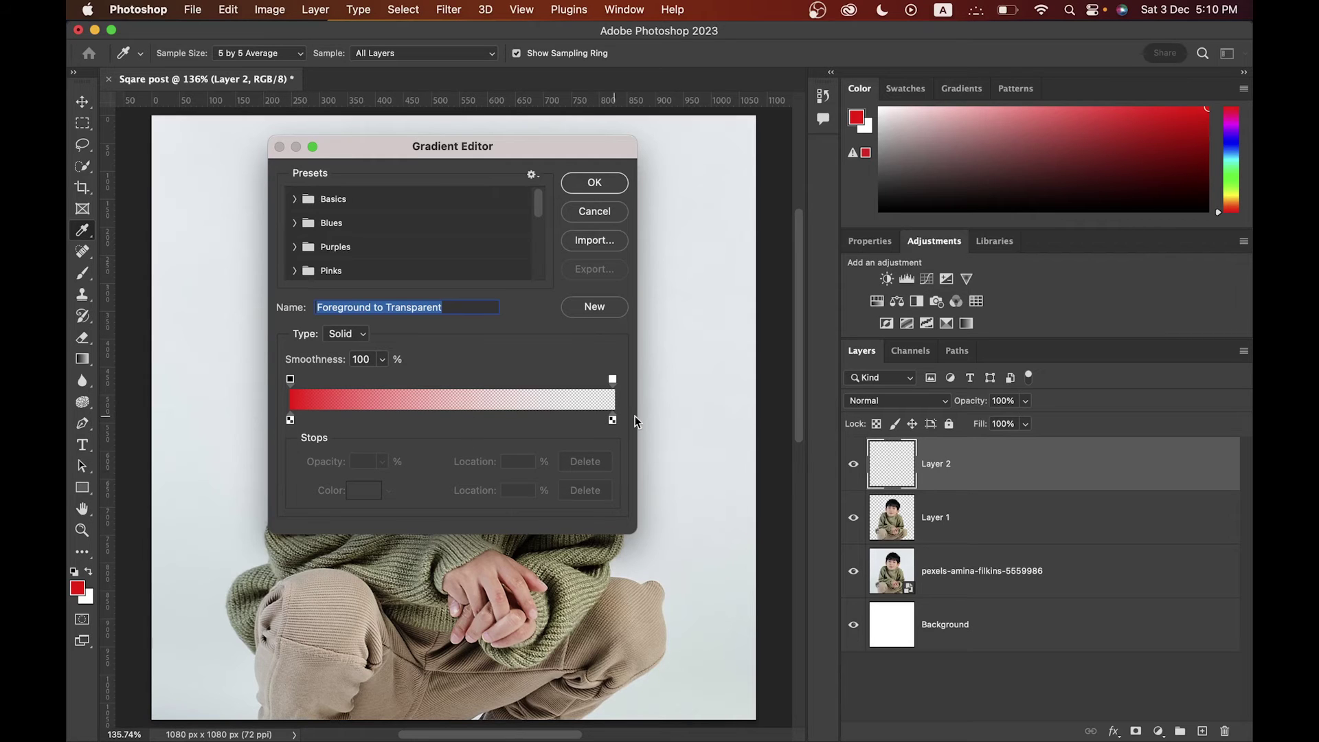
- Browse the gradient presets in the Gradient Editor and choose Pink_13 from the Pinks group
click(295, 199)
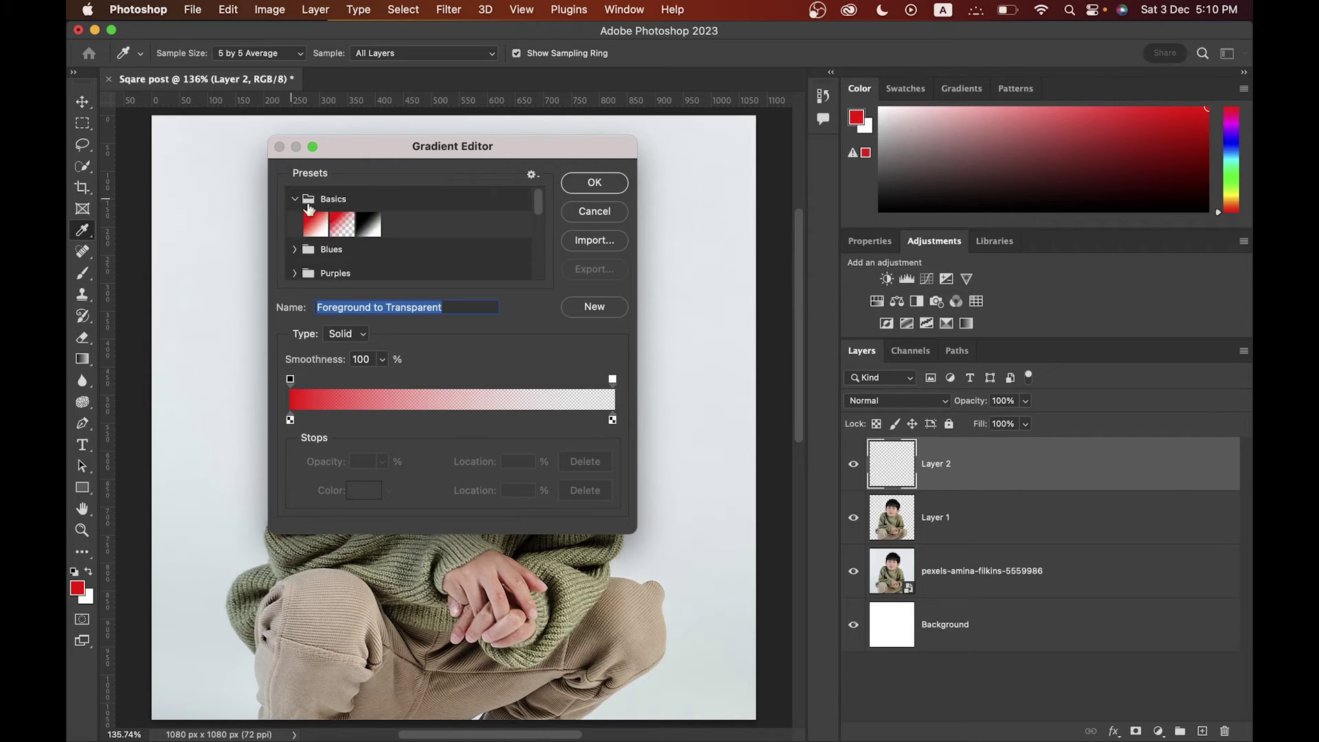
click(294, 250)
drag(540, 200, 544, 234)
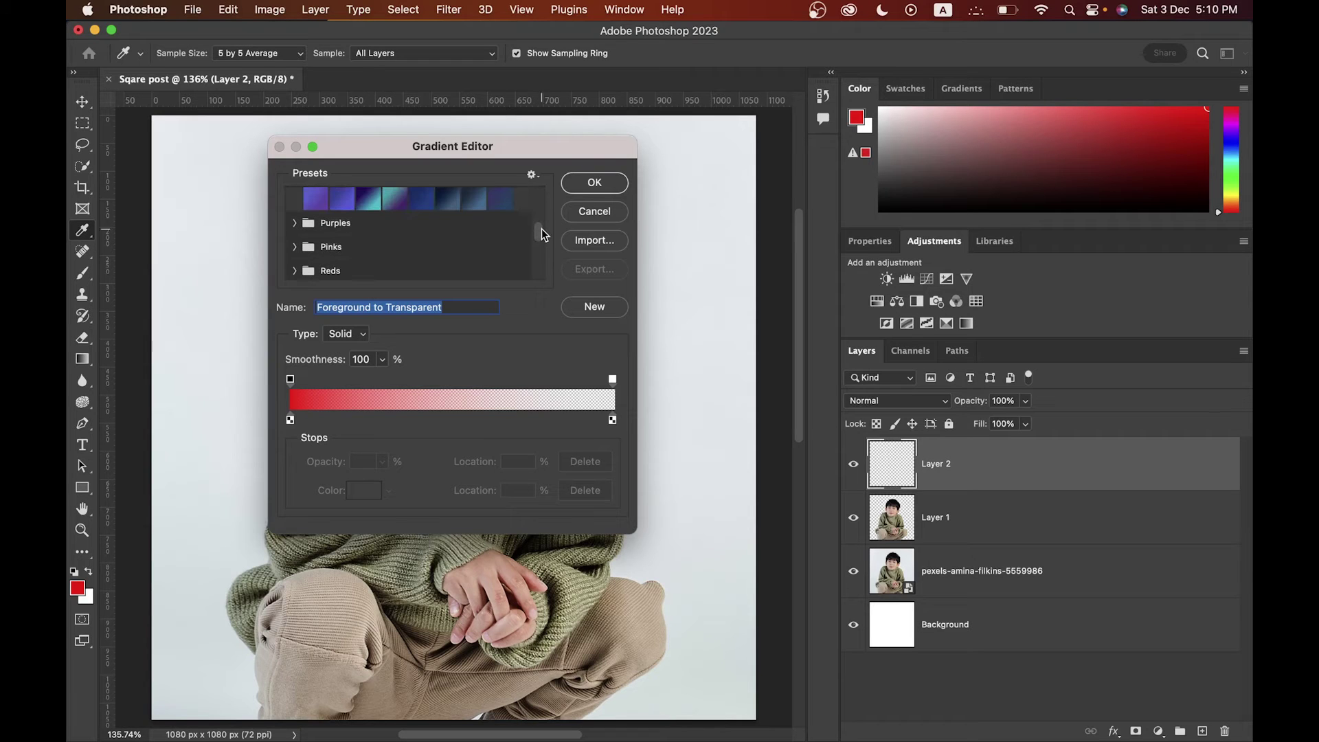
click(302, 247)
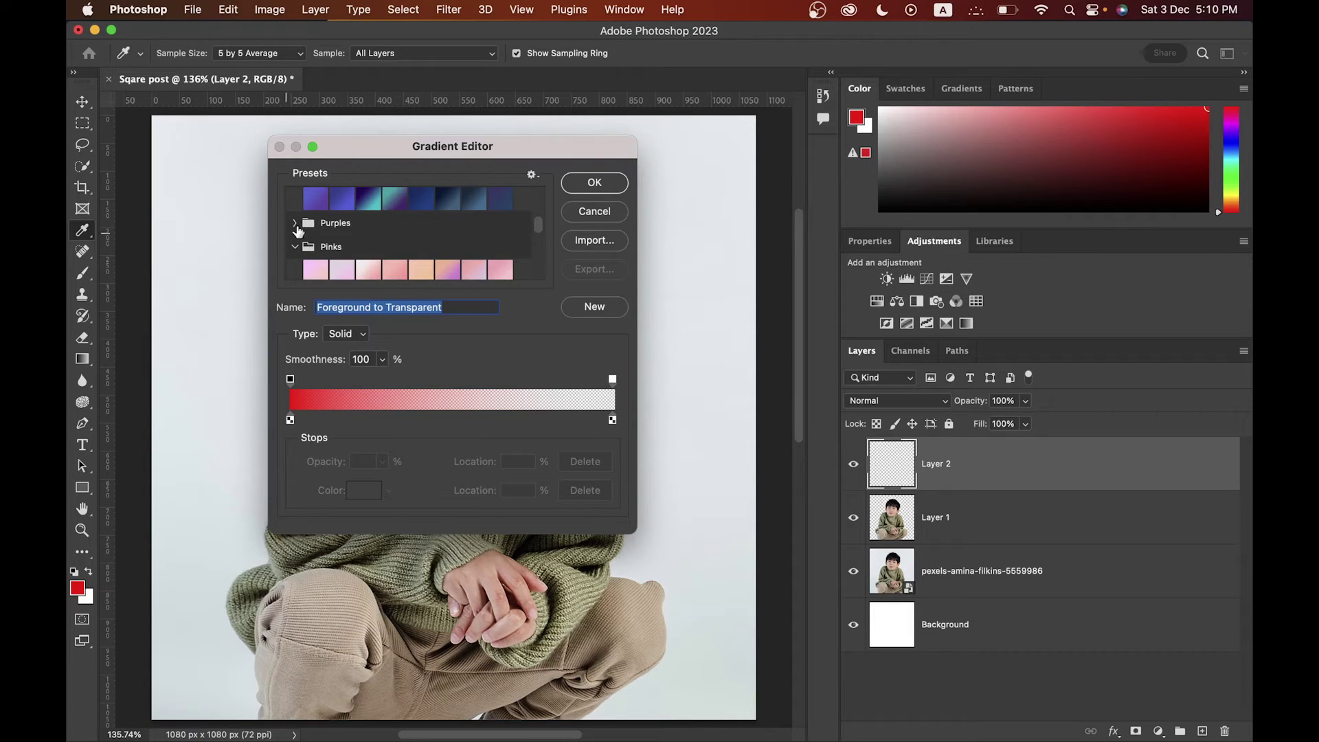
click(296, 224)
drag(538, 219, 538, 244)
click(412, 245)
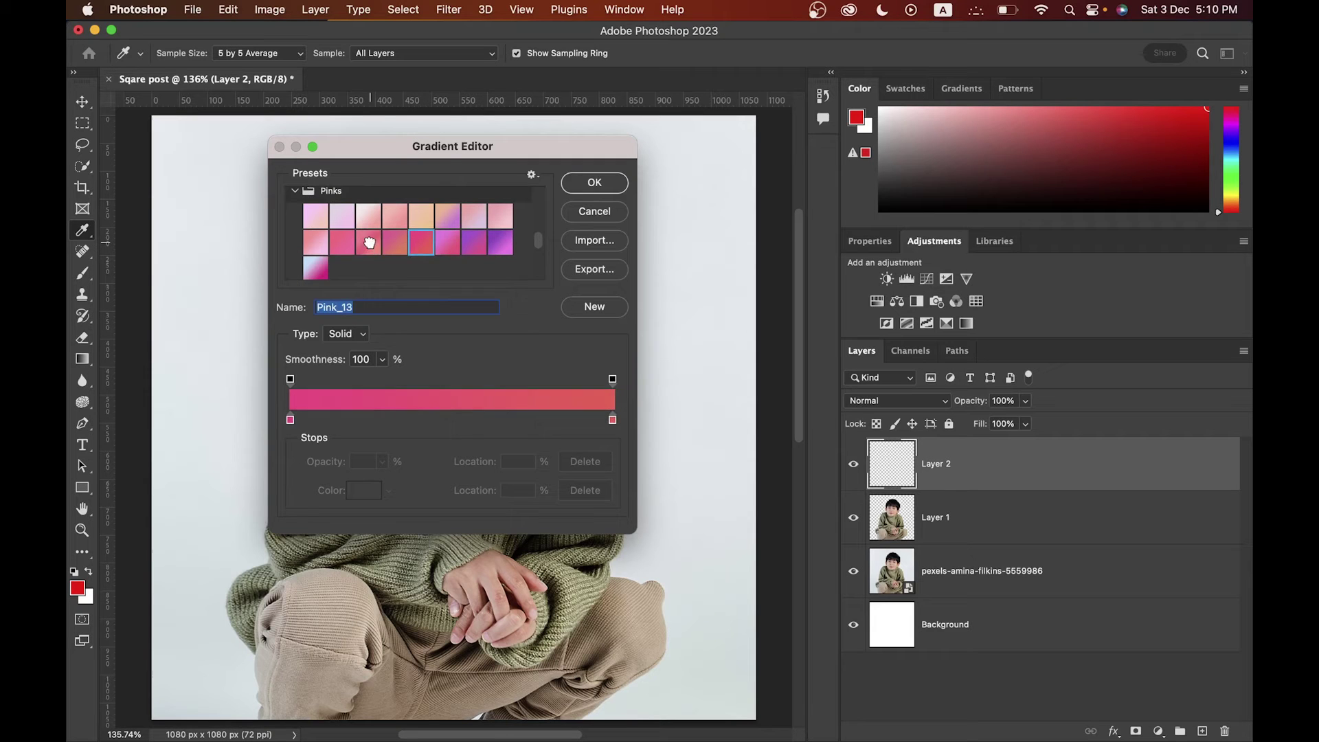
click(372, 246)
click(342, 243)
click(422, 242)
click(607, 187)
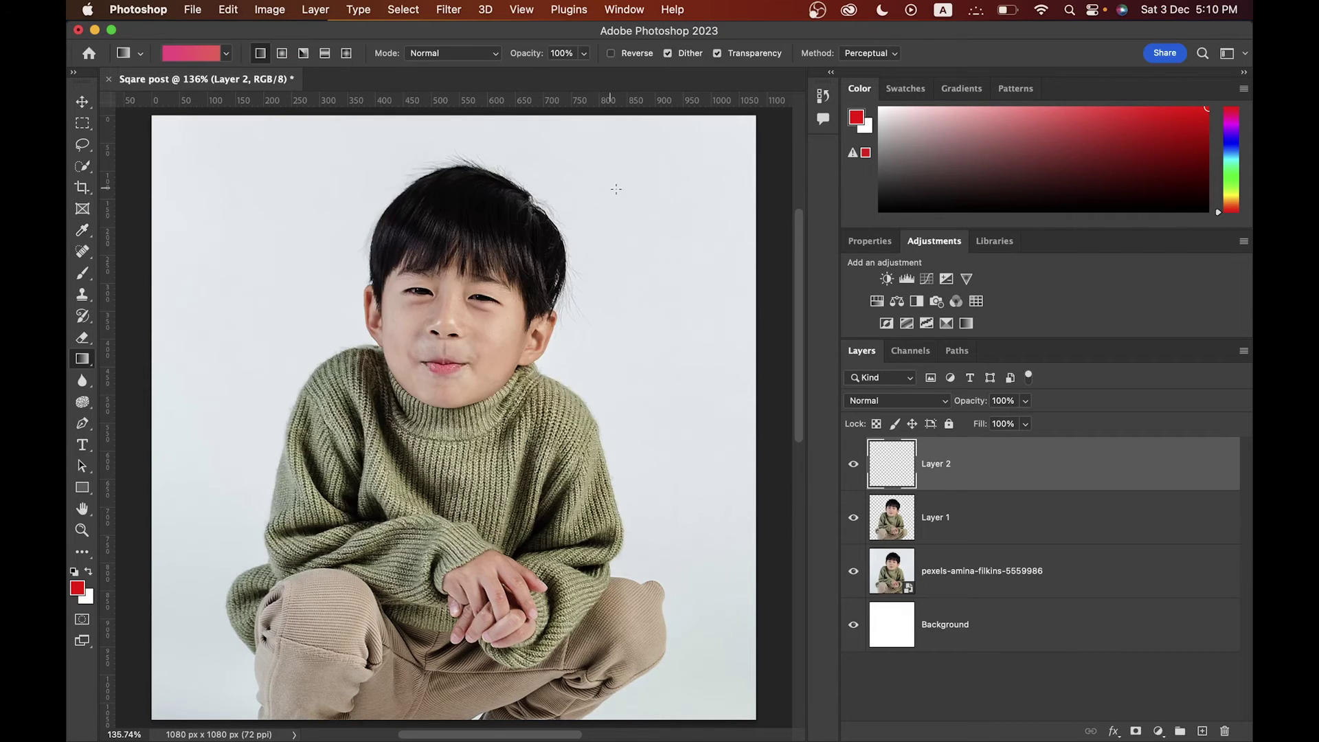
- Fill Layer 2 with a diagonal pink-to-orange gradient from the upper right, and place the layer directly beneath Layer 1
drag(599, 264, 519, 357)
scroll(601, 404, up, 1)
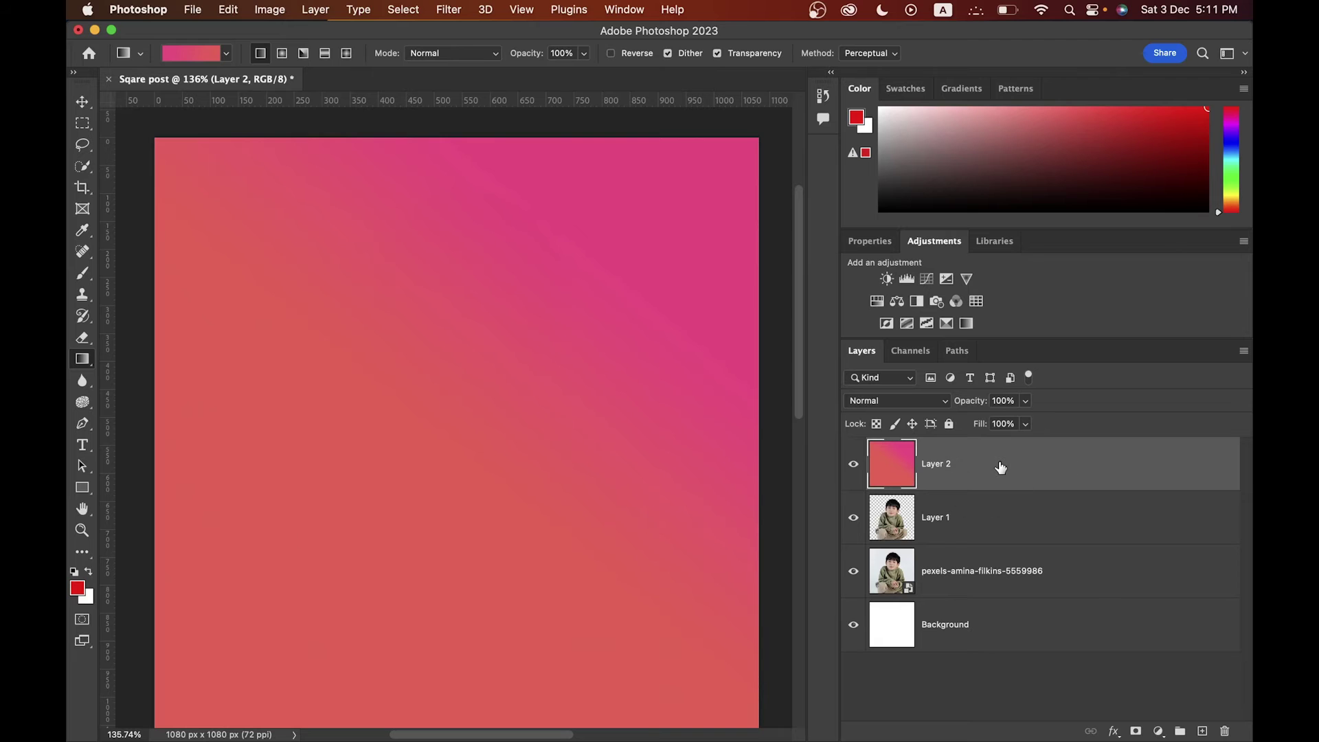
drag(1000, 467, 992, 550)
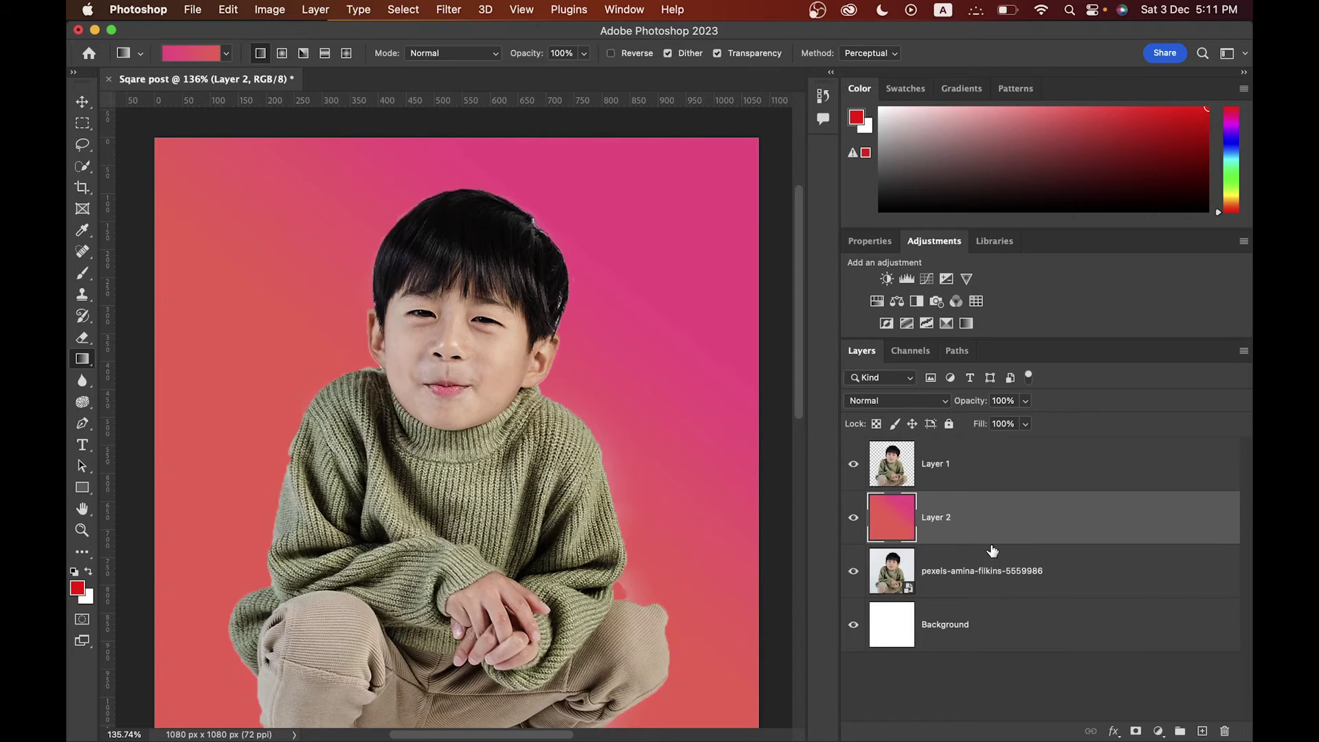
key(super+minus)
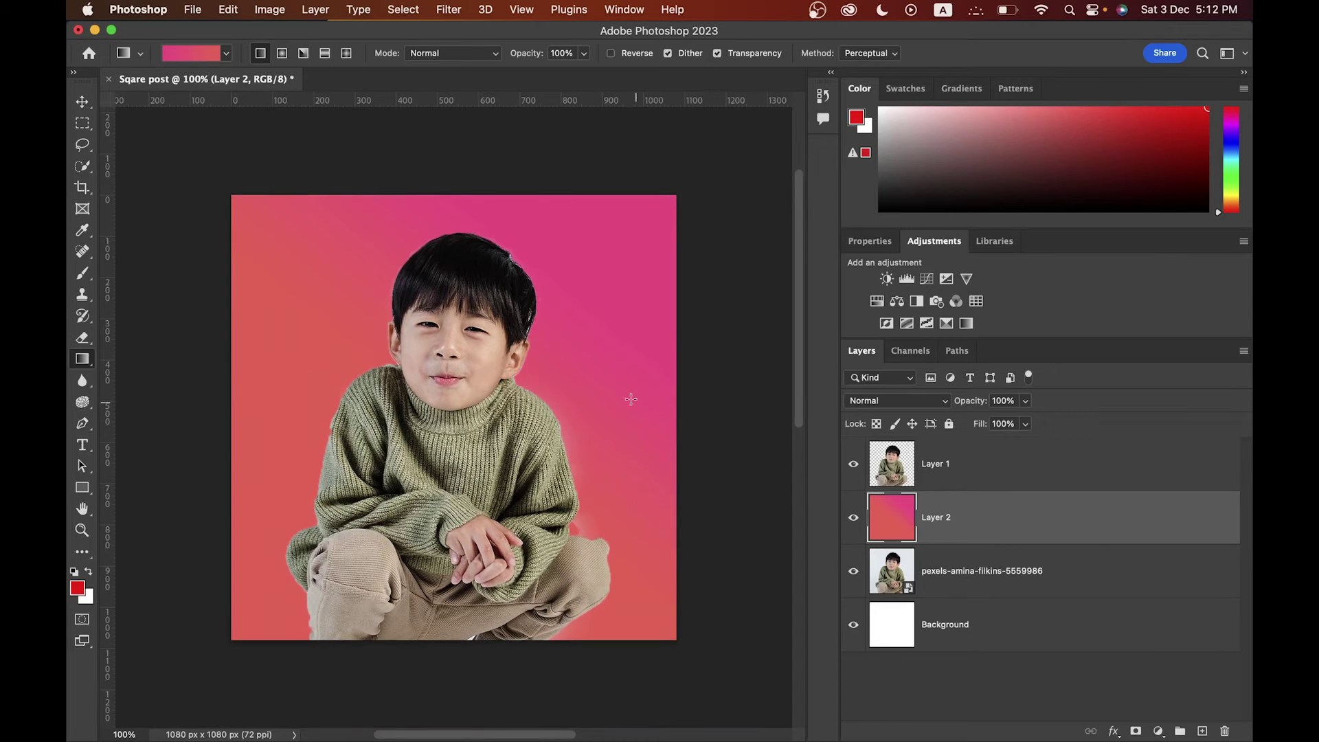
- Delete the pink gradient layer and replace it with a new empty layer beneath Layer 1
click(1226, 732)
click(1202, 731)
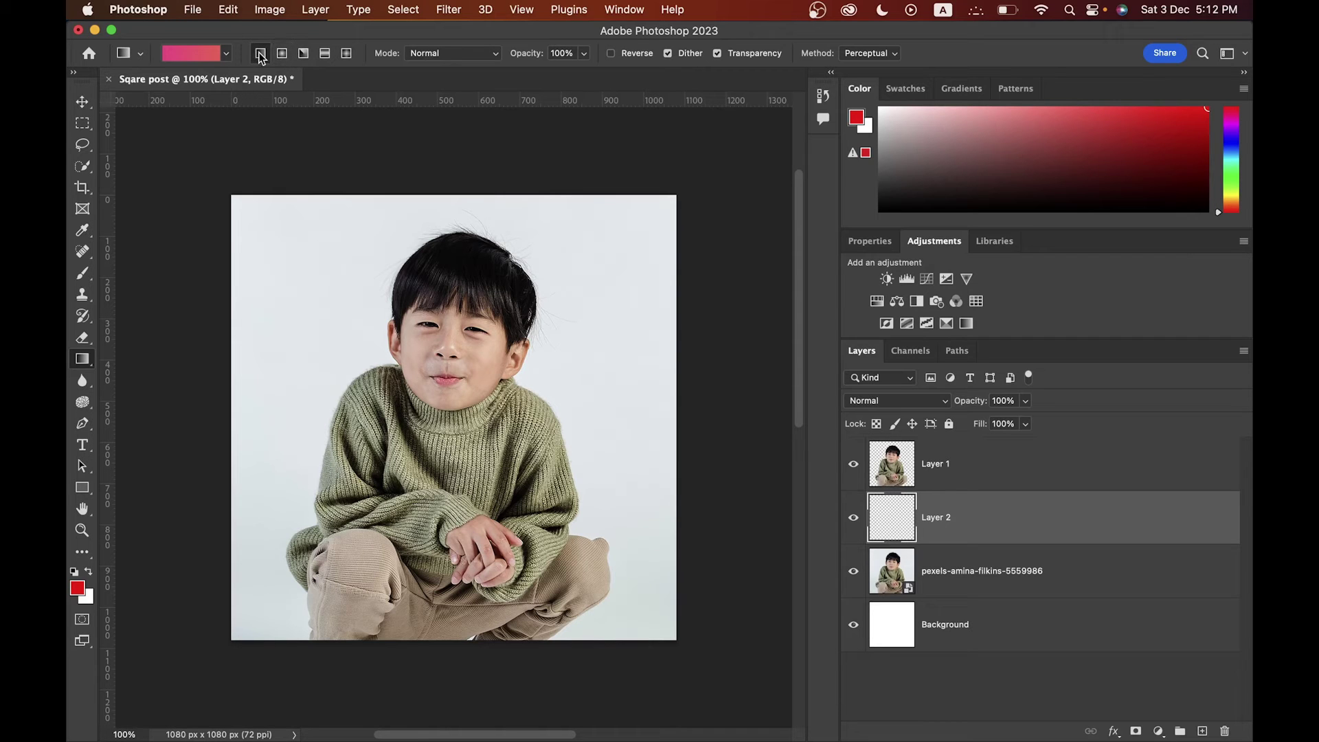
- Choose the Foreground to Transparent preset and draw diagonal red gradients on Layer 2 from the upper-right corner toward the lower left
click(226, 53)
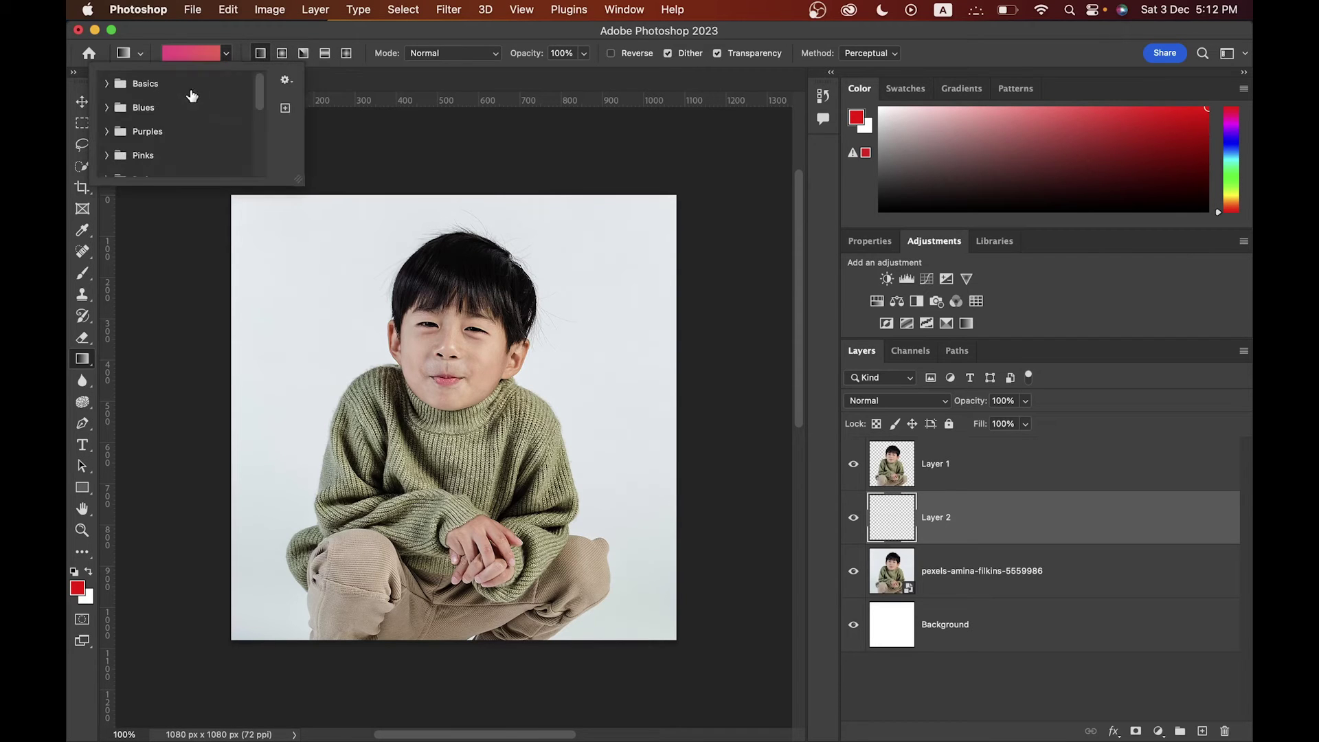
click(103, 83)
click(154, 109)
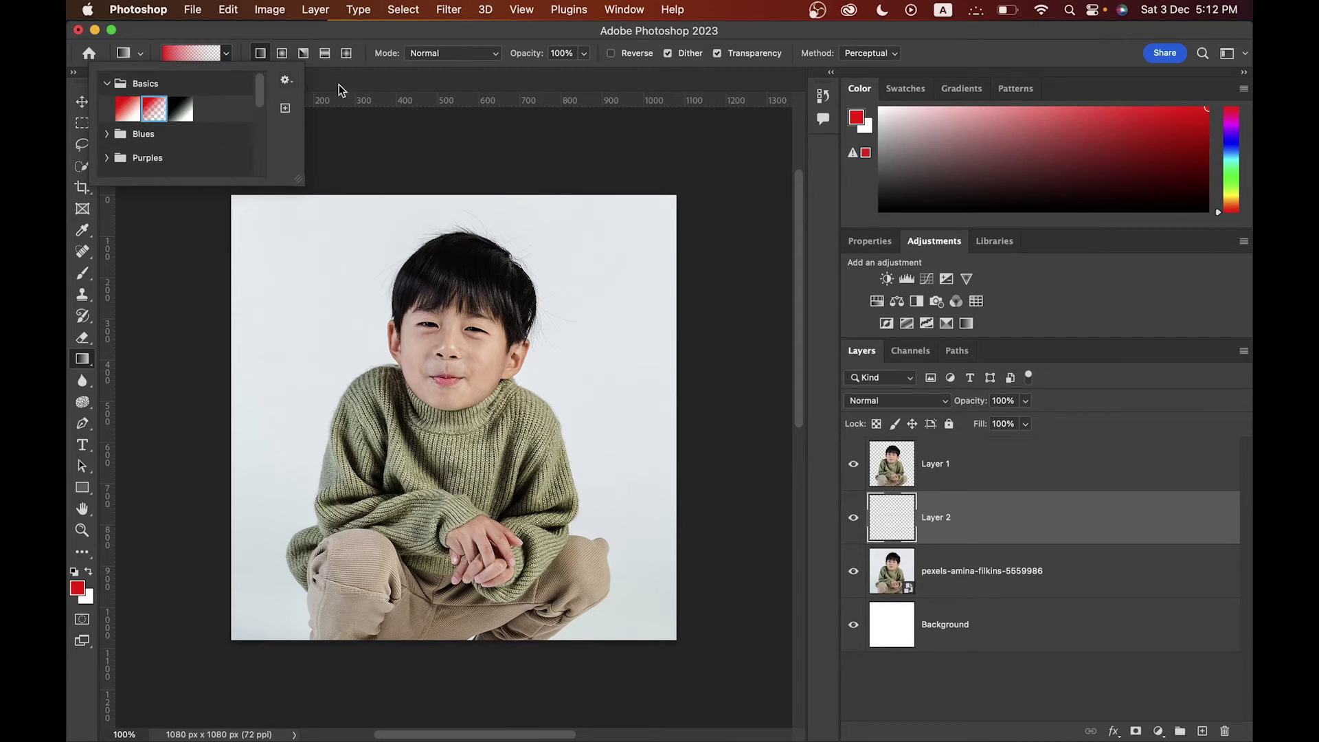
click(390, 85)
drag(647, 268, 525, 398)
drag(627, 250, 400, 495)
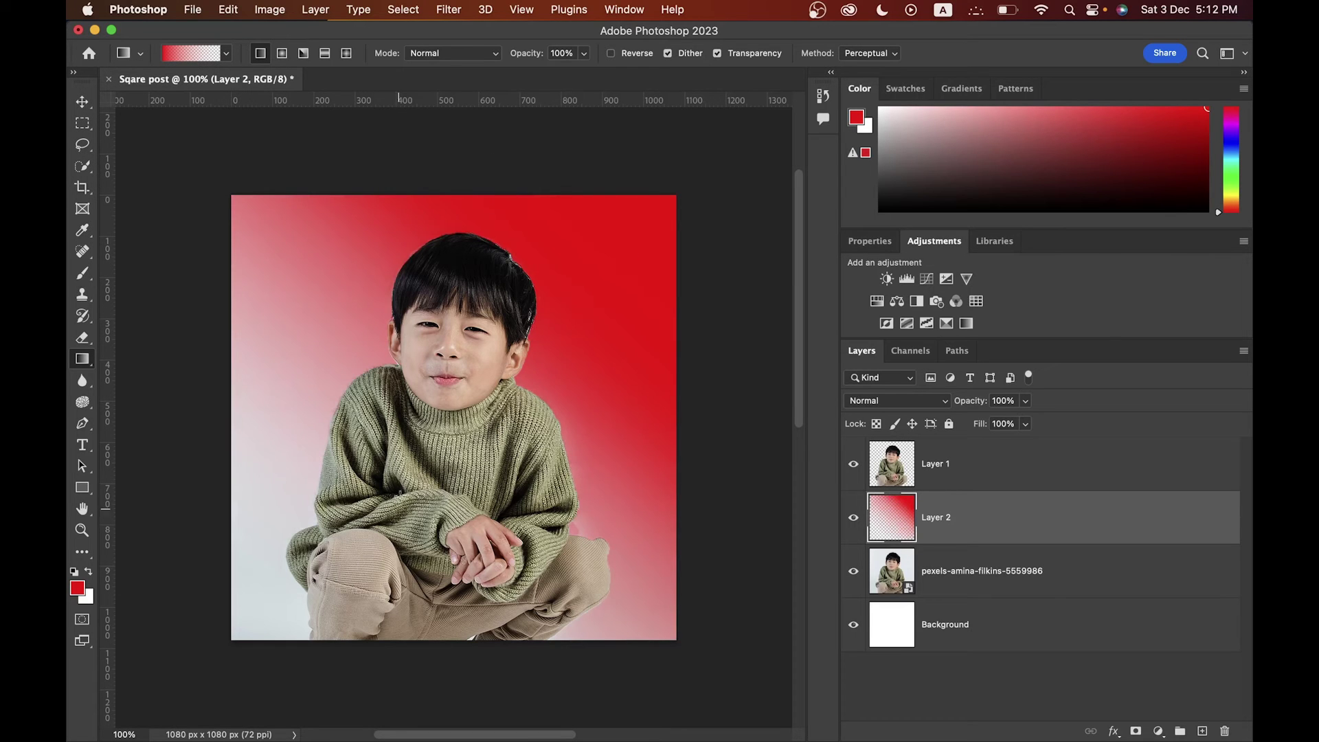
- Change the gradient's starting colour stop from red to orange in the Gradient Editor
click(90, 574)
click(89, 574)
click(168, 53)
click(290, 419)
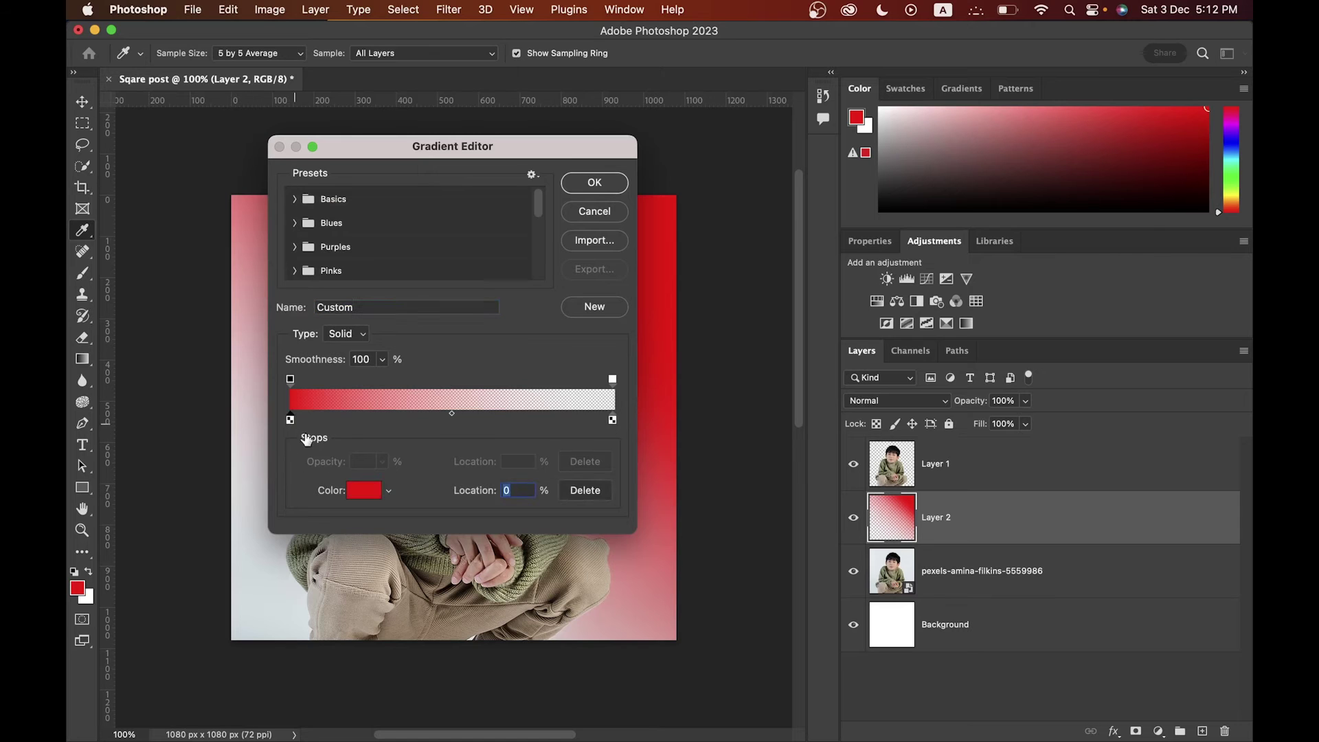
click(358, 491)
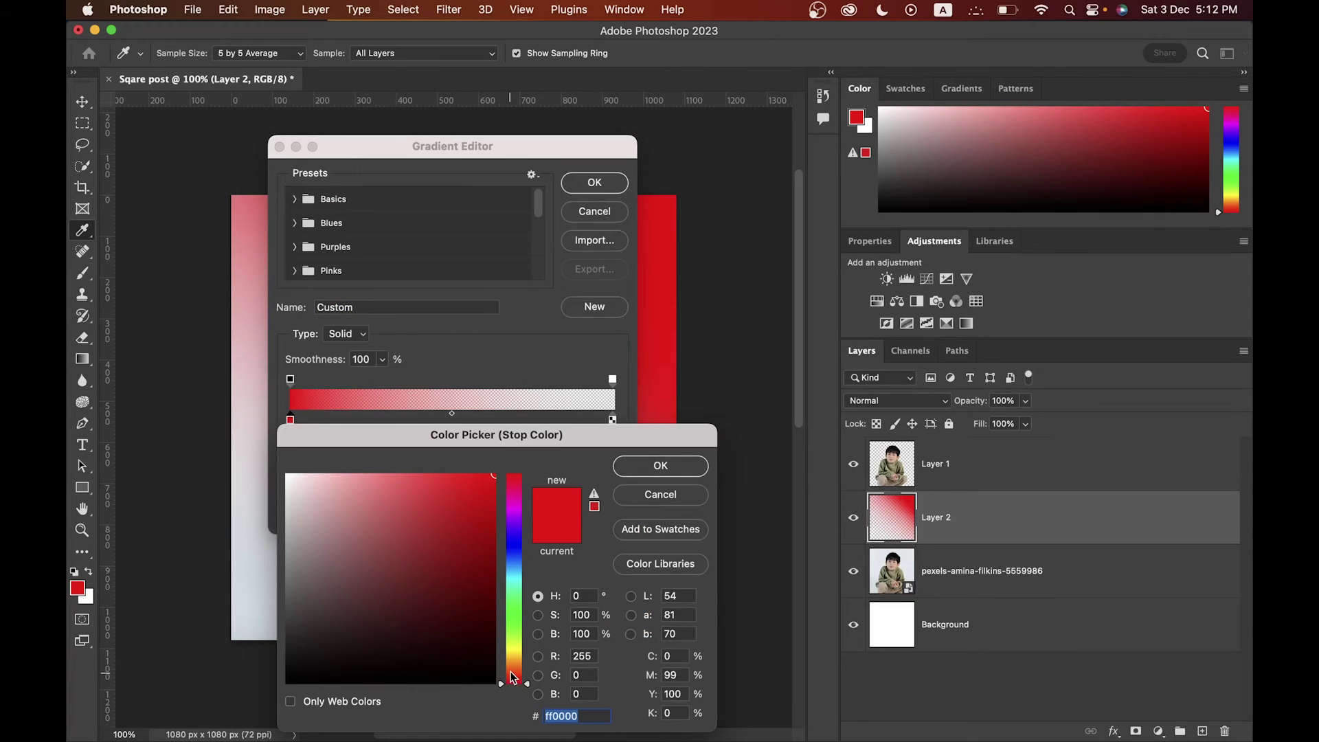
drag(511, 678, 512, 666)
click(662, 465)
click(595, 183)
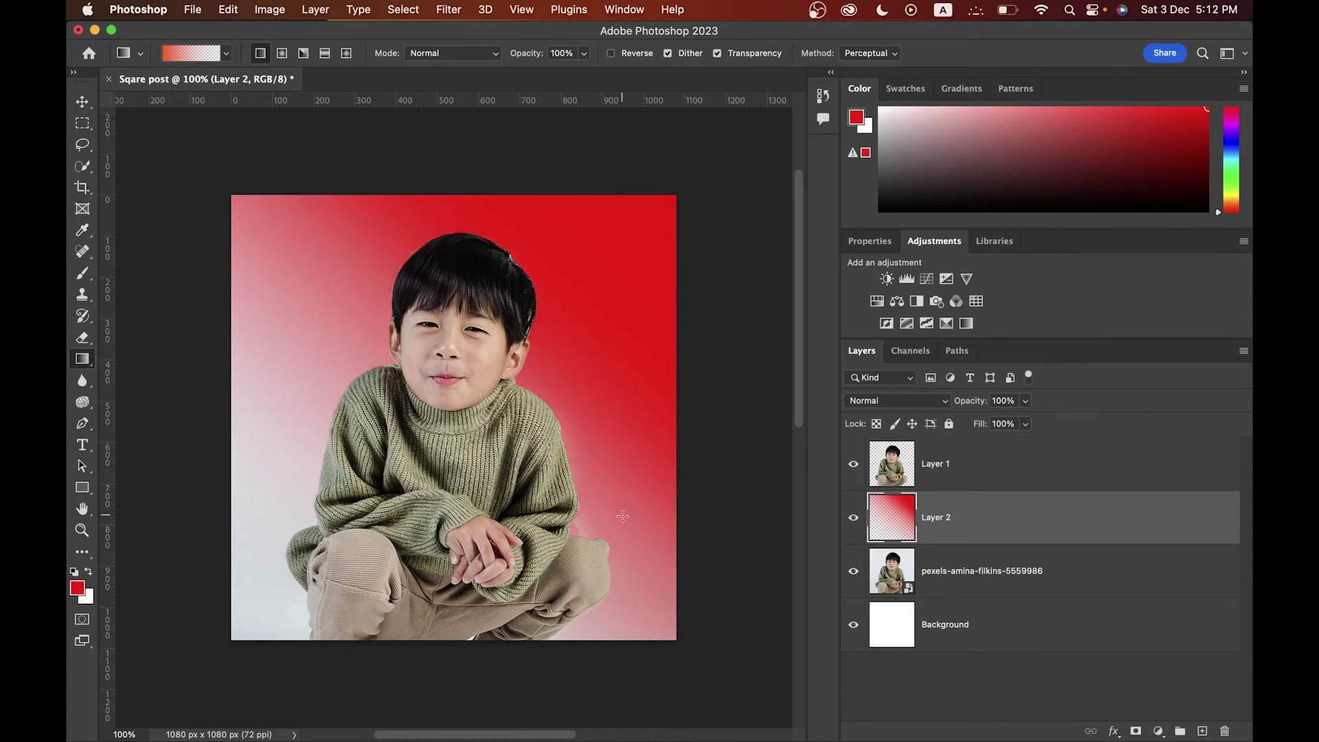
- Draw several orange-to-transparent gradients across Layer 2 from different directions, and delete the layer
drag(269, 230, 409, 324)
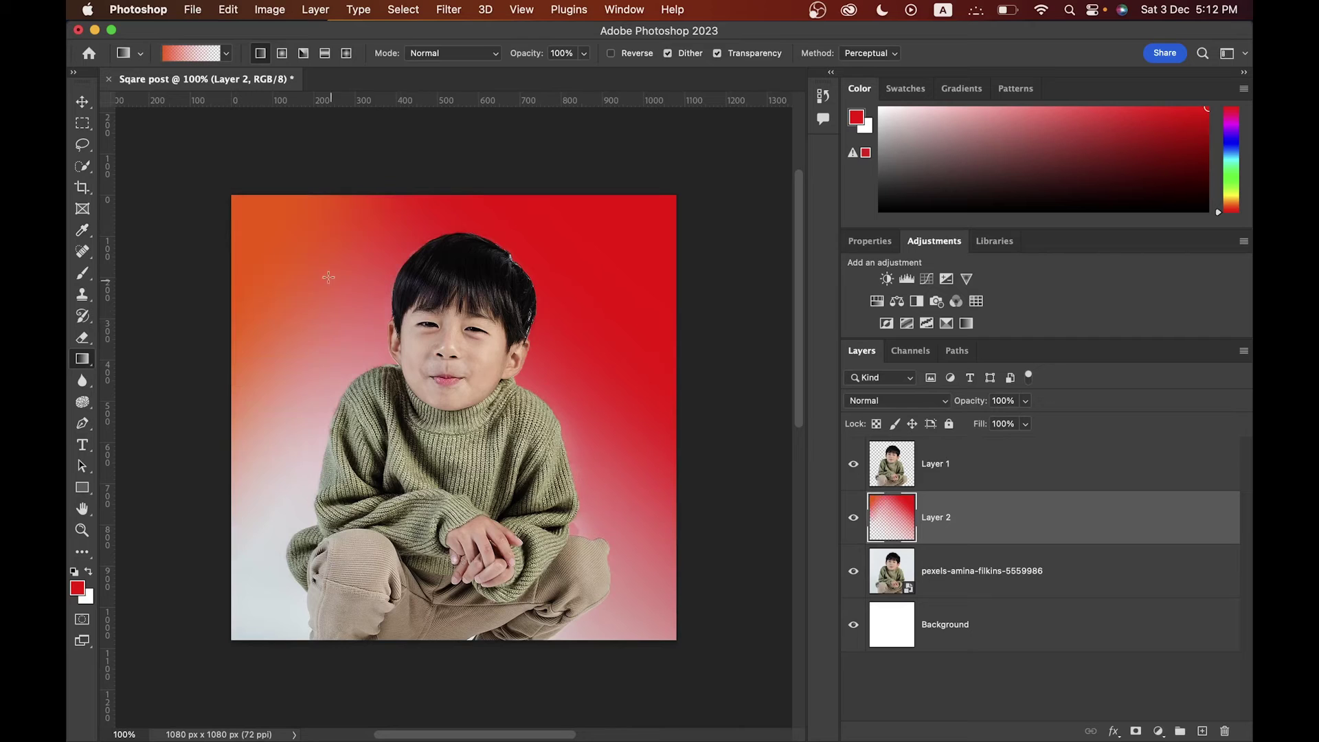
drag(328, 277, 645, 510)
drag(559, 377, 548, 302)
drag(283, 377, 530, 371)
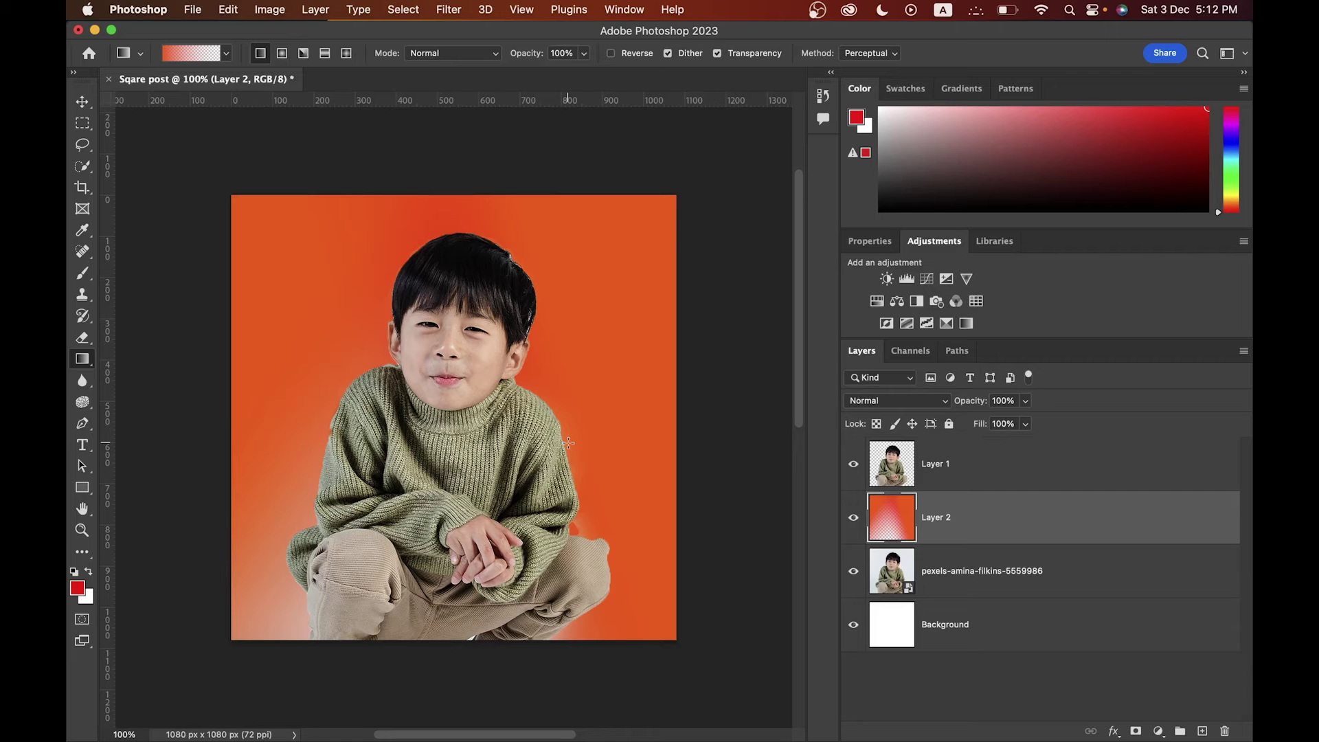
key(BackSpace)
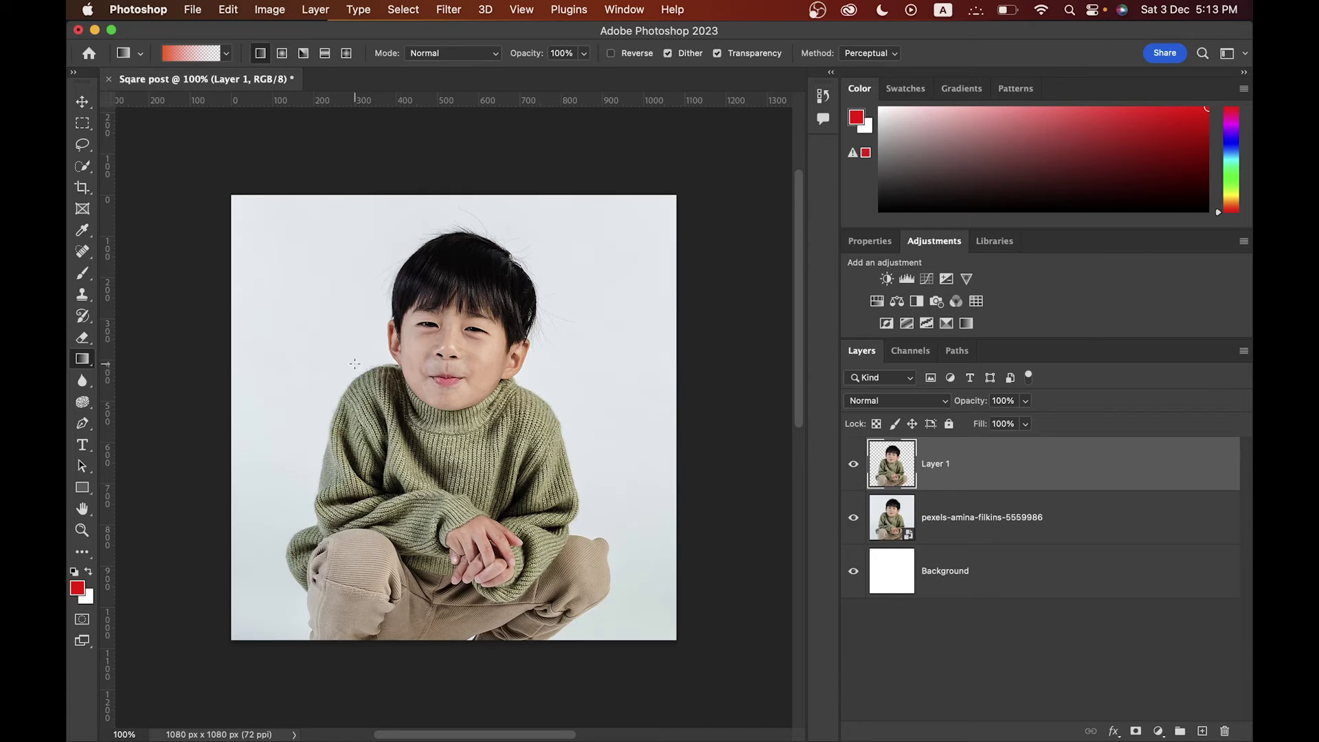
- Add the horizontal text FASHION over the photo, beside the boy's face
click(81, 445)
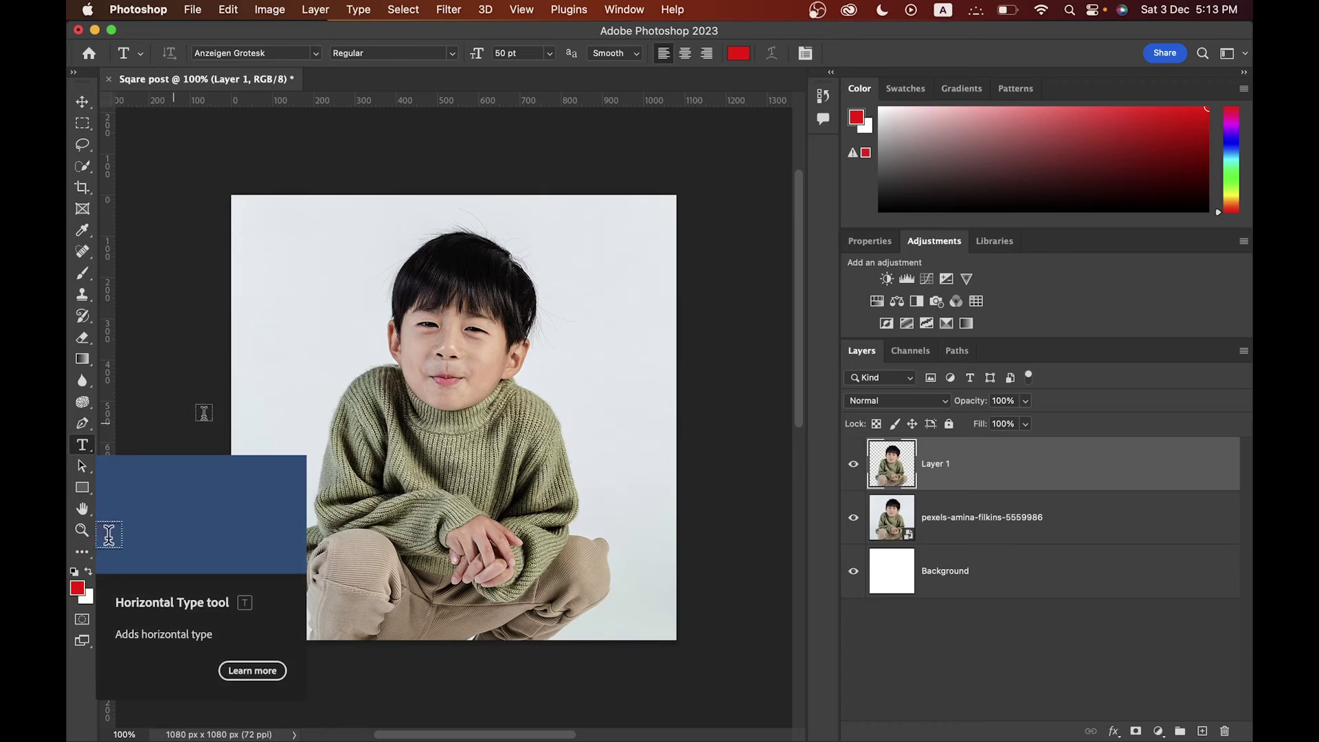
click(330, 339)
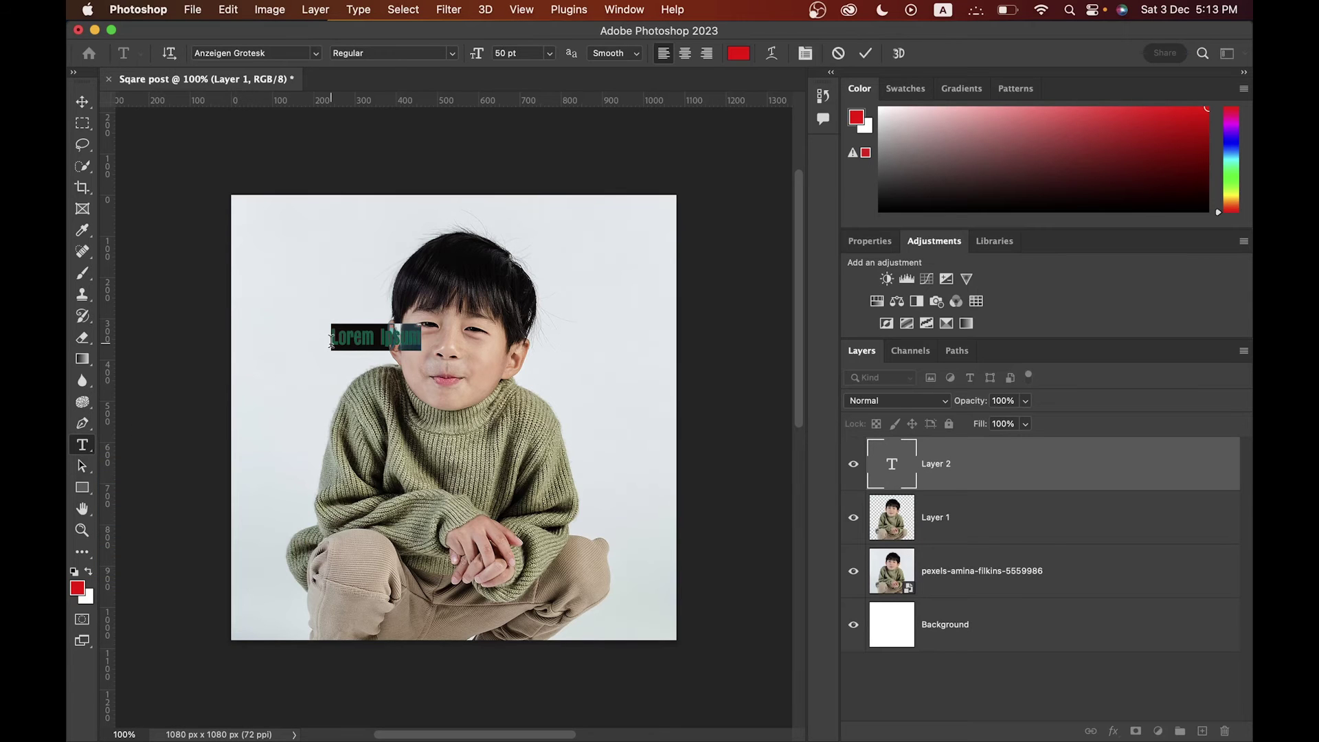
text(FASHIO)
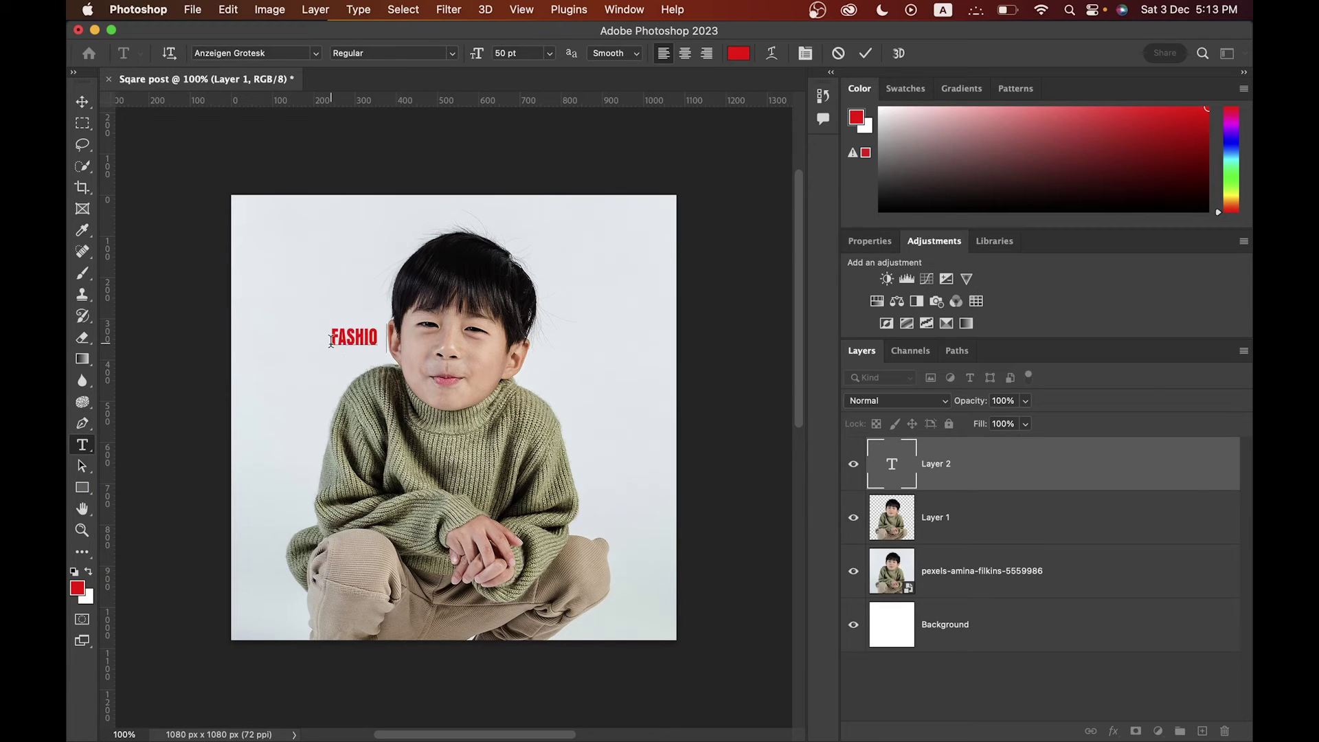
text(N)
- Change the whole FASHION text to the BOLD LINE font in the second Regular style
key(super+a)
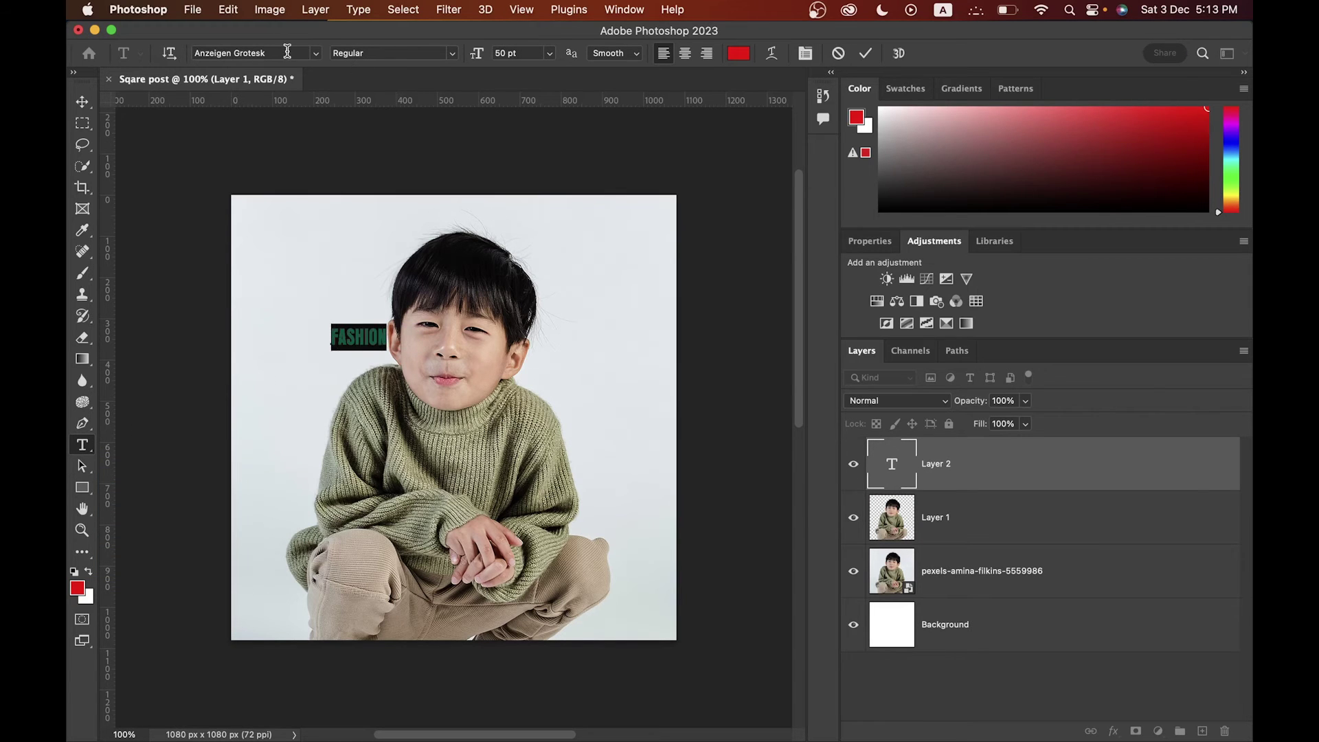
click(315, 53)
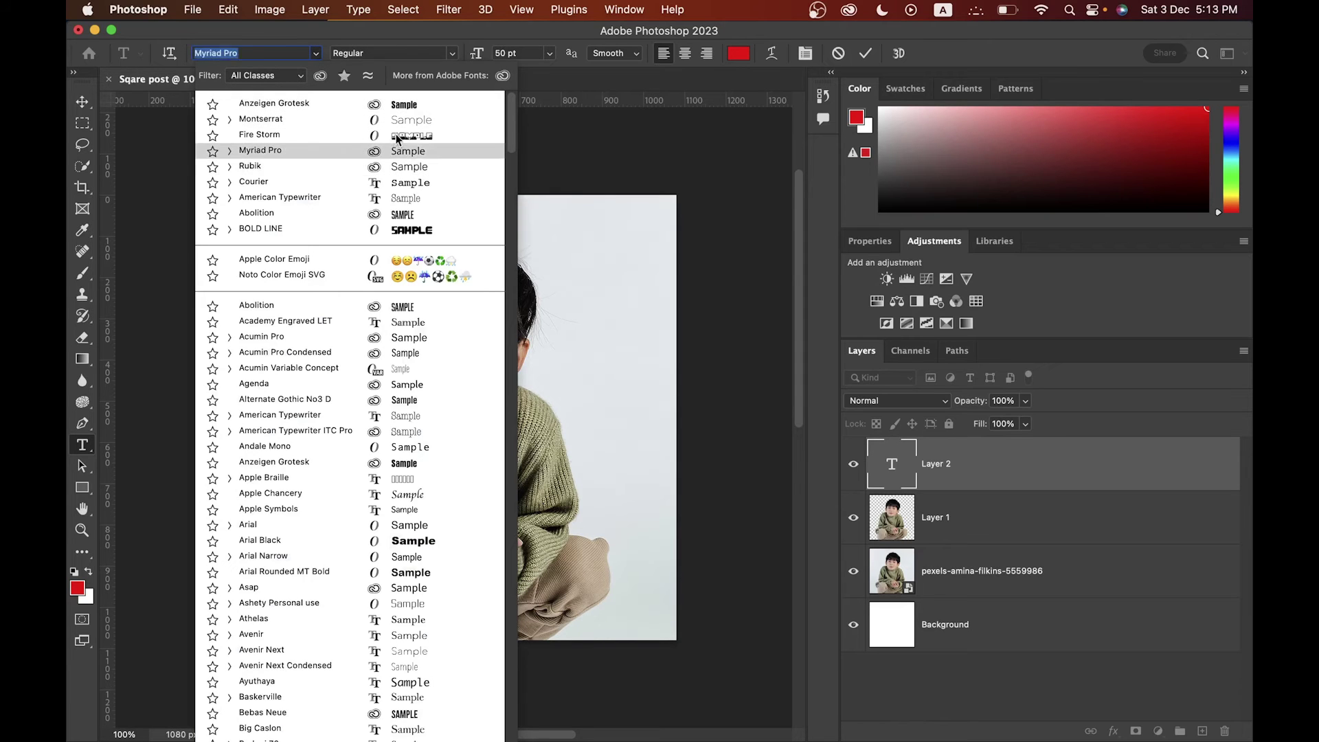
click(406, 237)
click(450, 54)
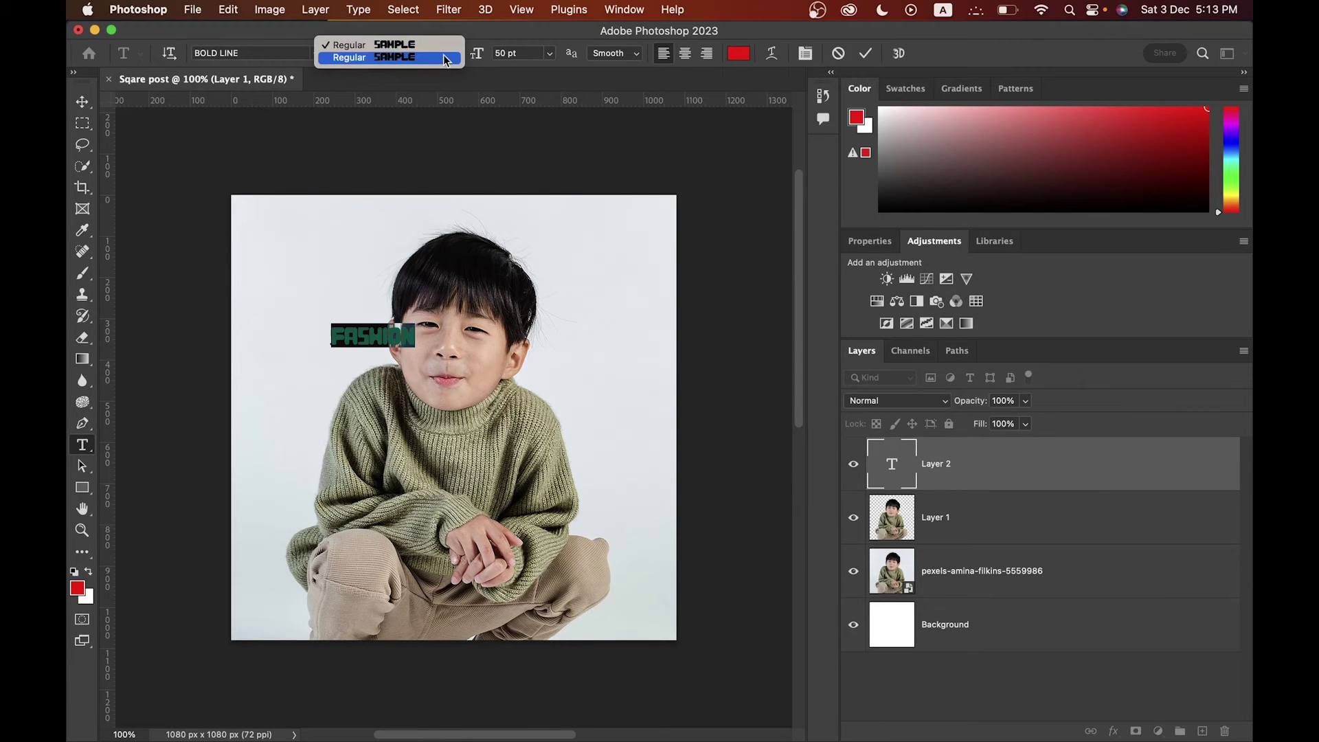
click(445, 58)
- Enlarge the FASHION text to 195 pt and move it up over the boy's hair
click(549, 53)
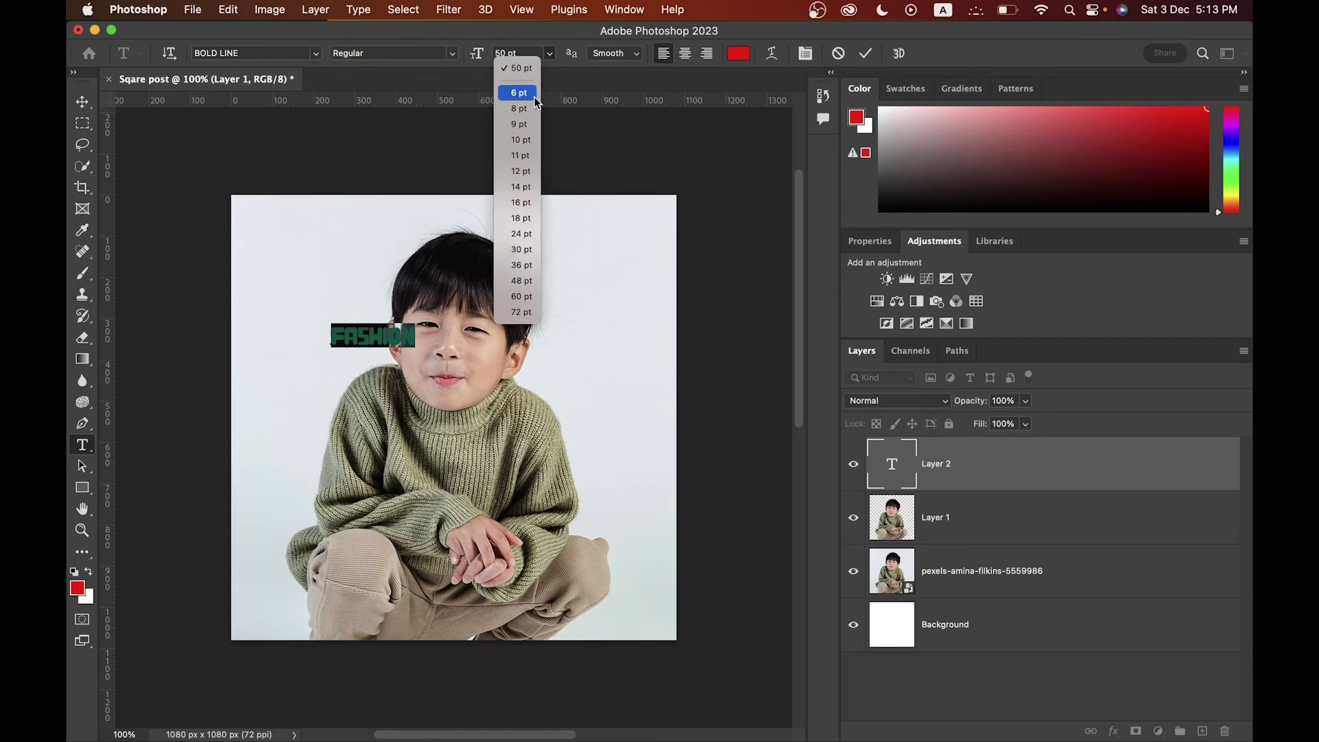
click(521, 311)
drag(474, 57, 506, 53)
drag(599, 483, 596, 419)
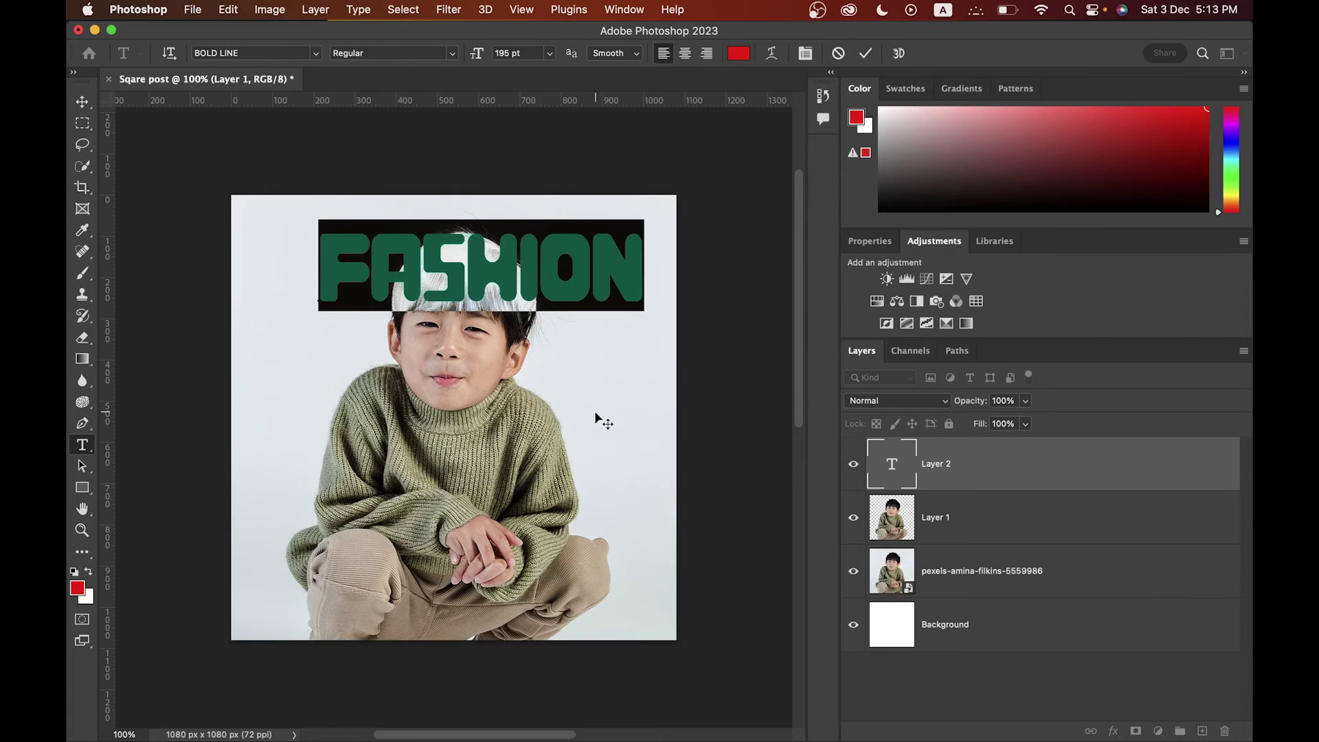
- Apply red (ff0000) as the FASHION text's colour and nudge the text slightly sideways
click(739, 53)
drag(371, 603, 637, 416)
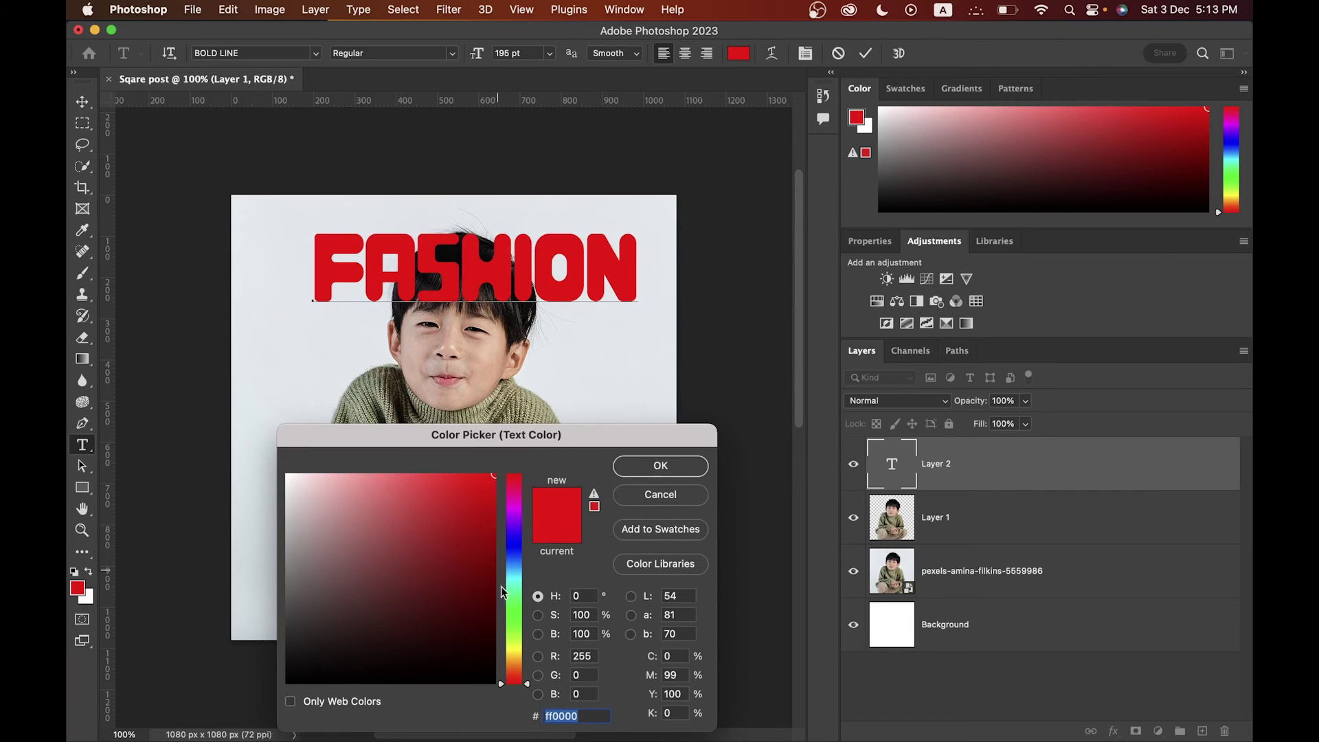
click(660, 466)
- Place the FASHION layer beneath Layer 1 and shift the text up close to the canvas's upper edge
drag(1026, 484, 1033, 553)
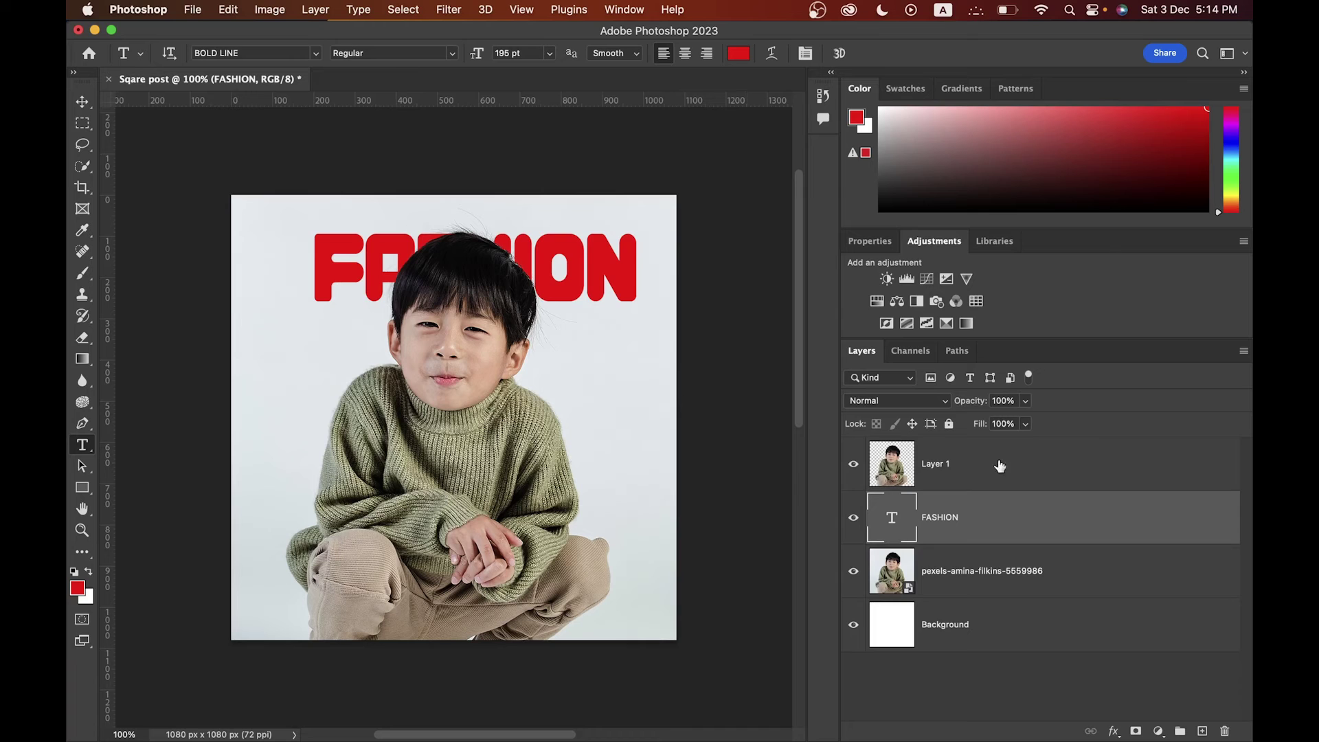
click(81, 103)
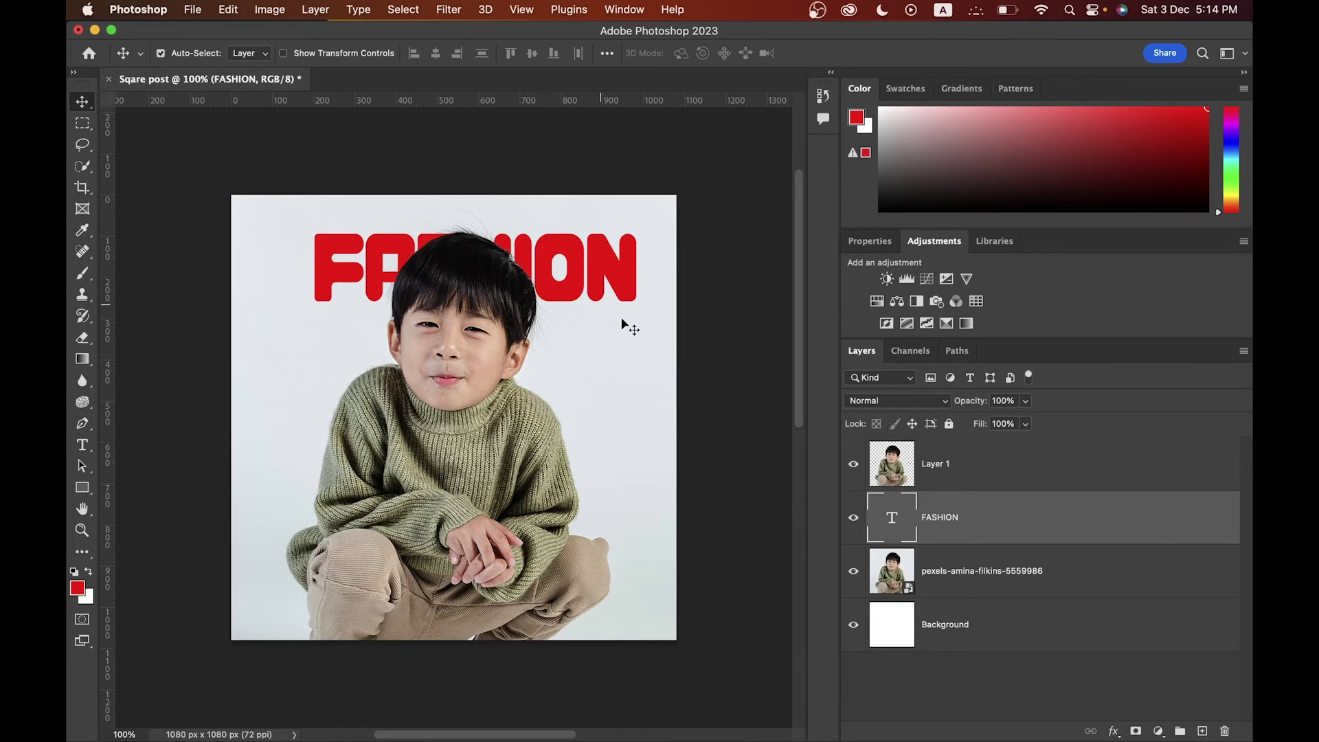
drag(578, 268, 583, 242)
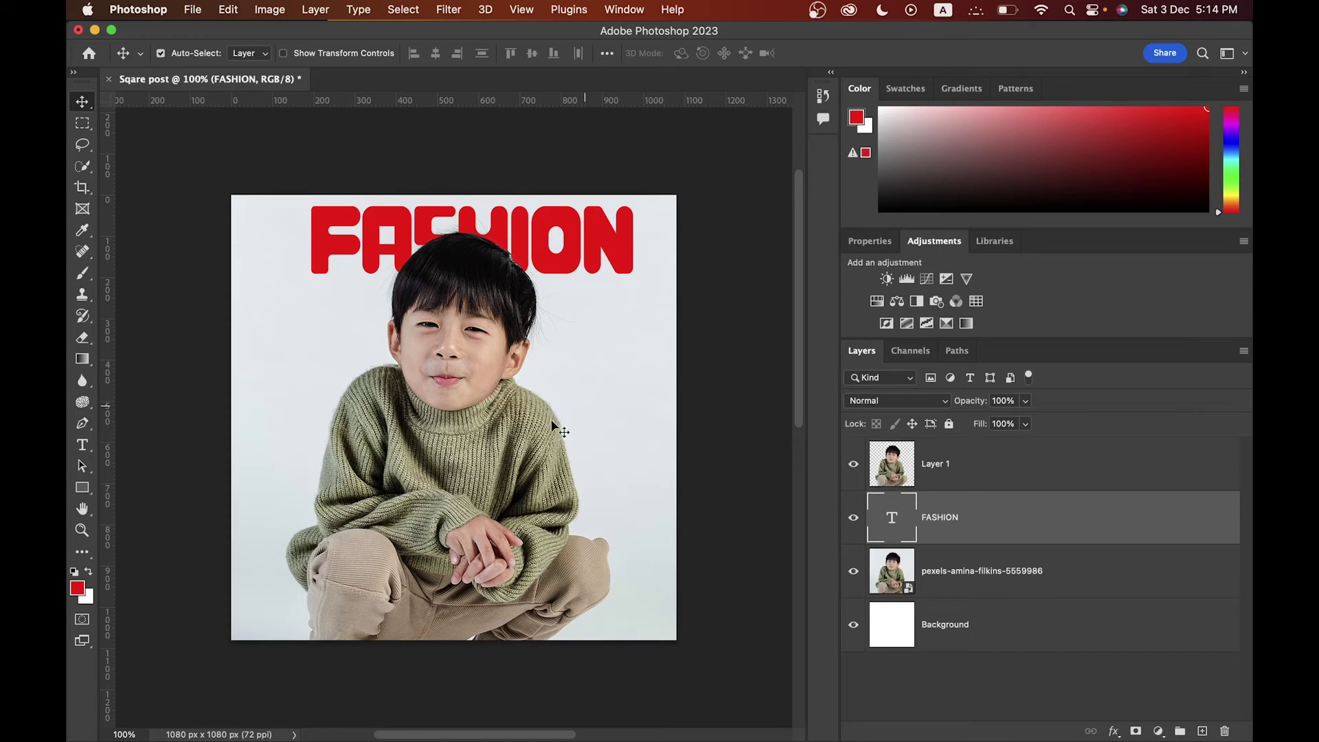
- Draw a rectangle shape about 359 × 323 px behind the boy's face and shoulder, beside the left canvas edge
click(82, 487)
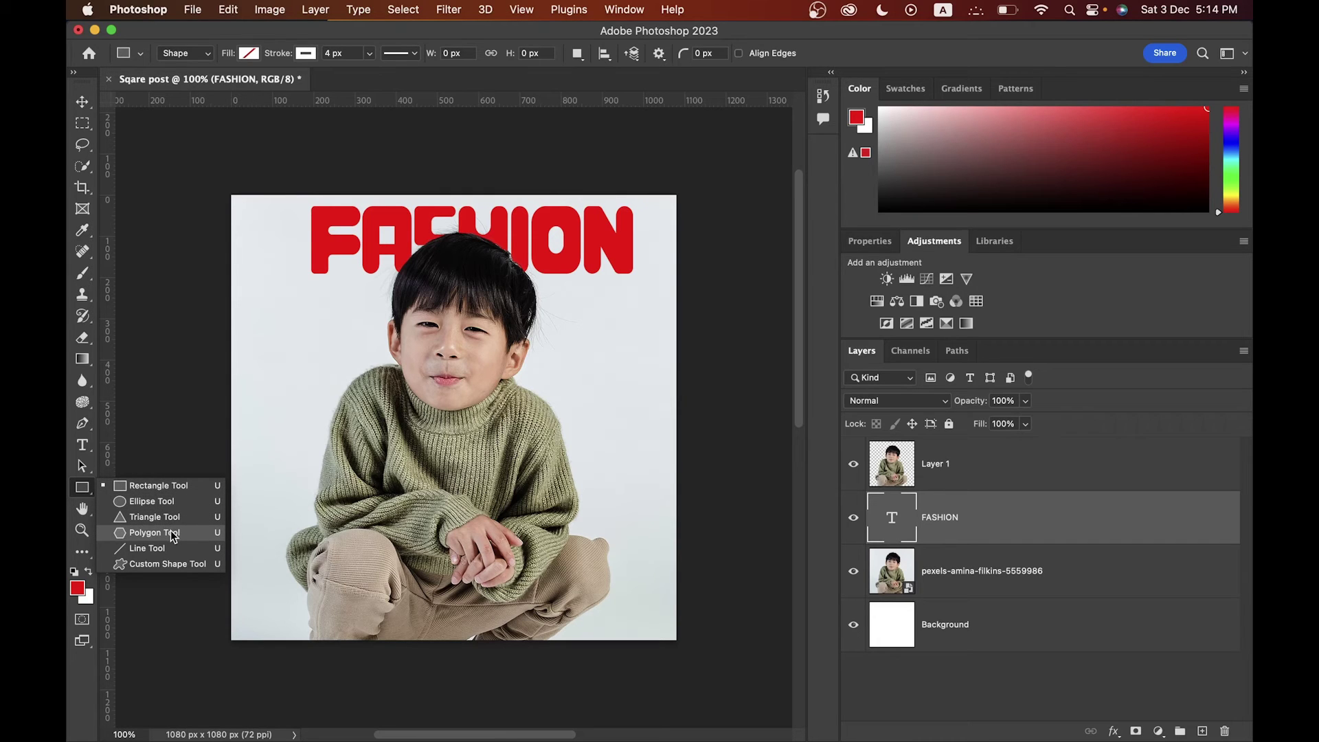
click(152, 490)
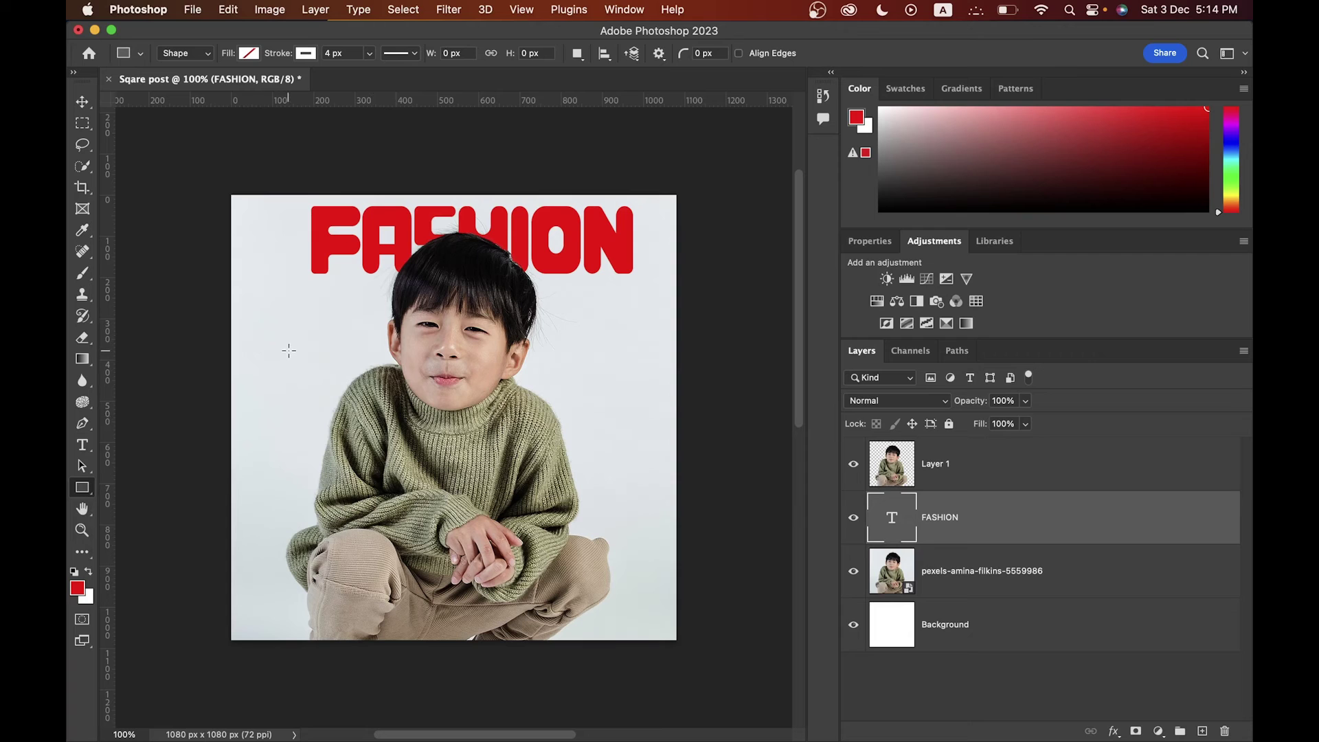
drag(282, 333, 429, 465)
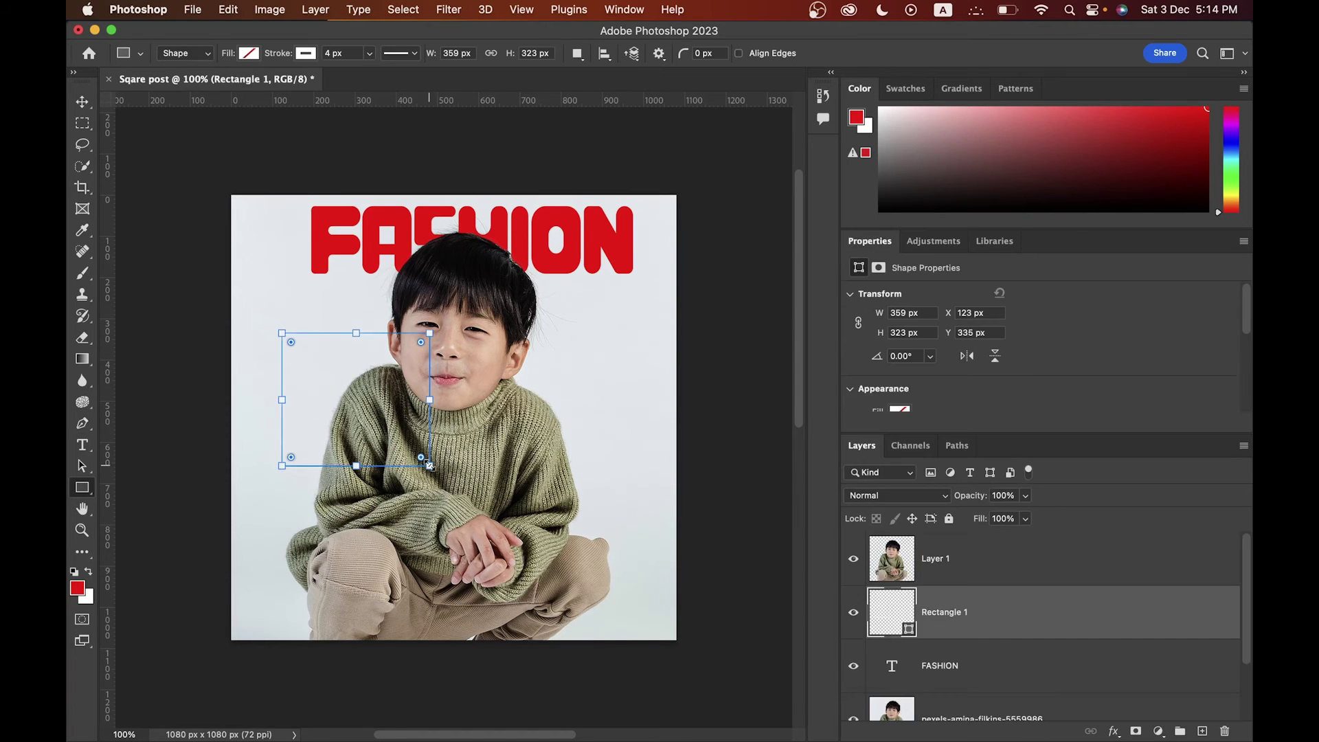
- Give the rectangle an orange fill and a red stroke 34.56 px wide
click(249, 54)
click(159, 142)
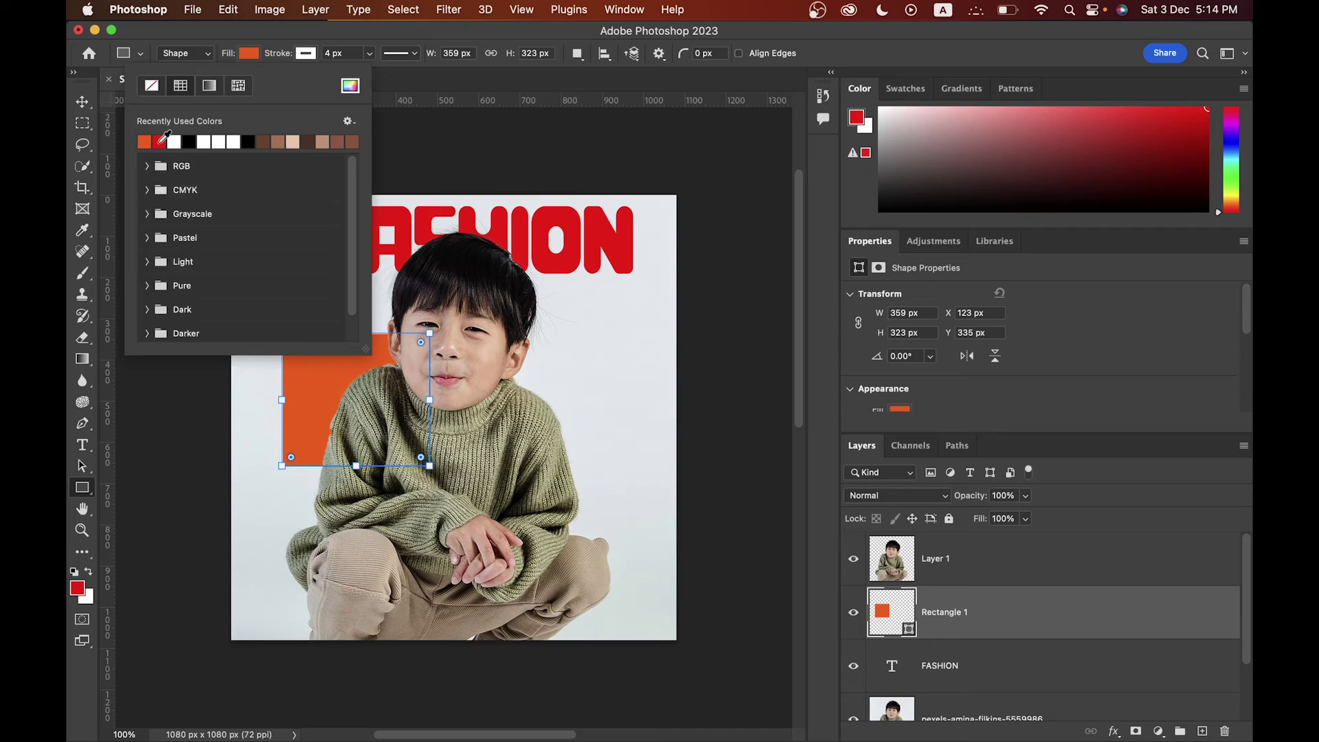
click(306, 53)
click(217, 142)
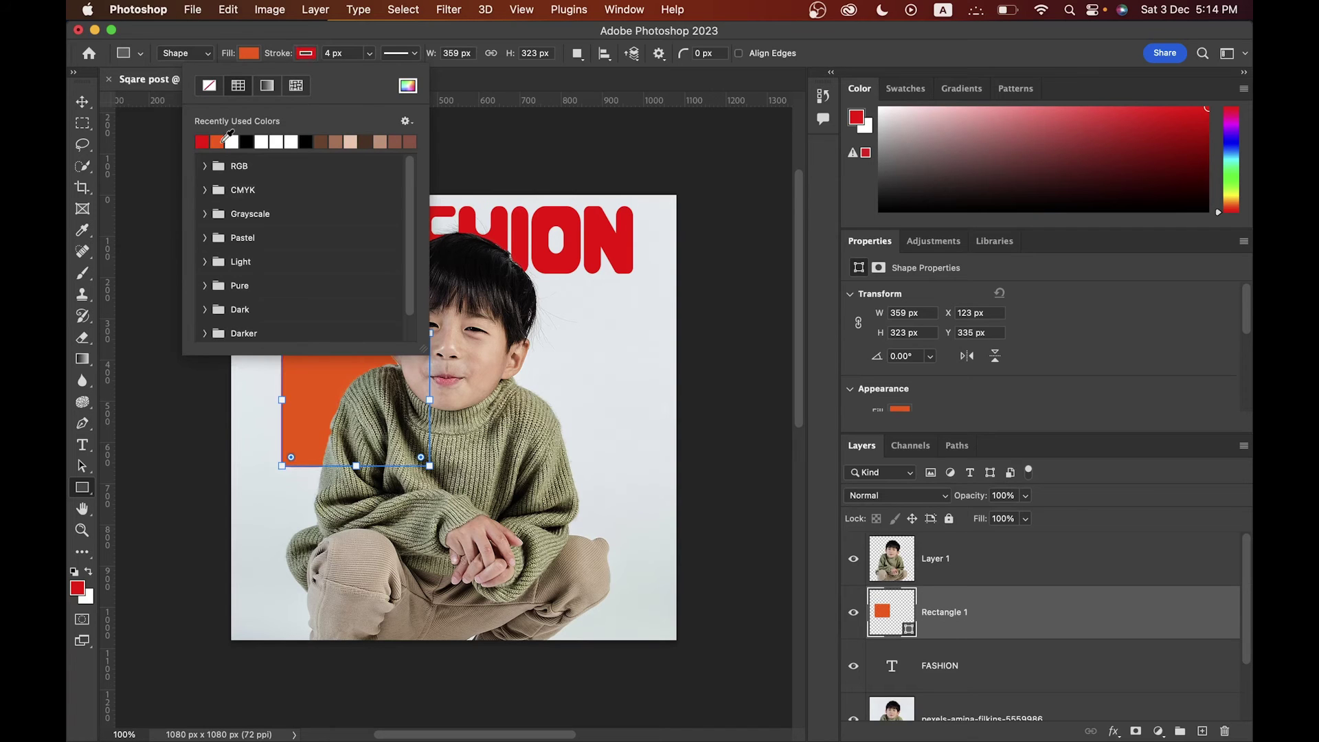
click(368, 53)
mouse_move(379, 81)
mouse_down()
mouse_move(423, 76)
mouse_move(409, 77)
mouse_up()
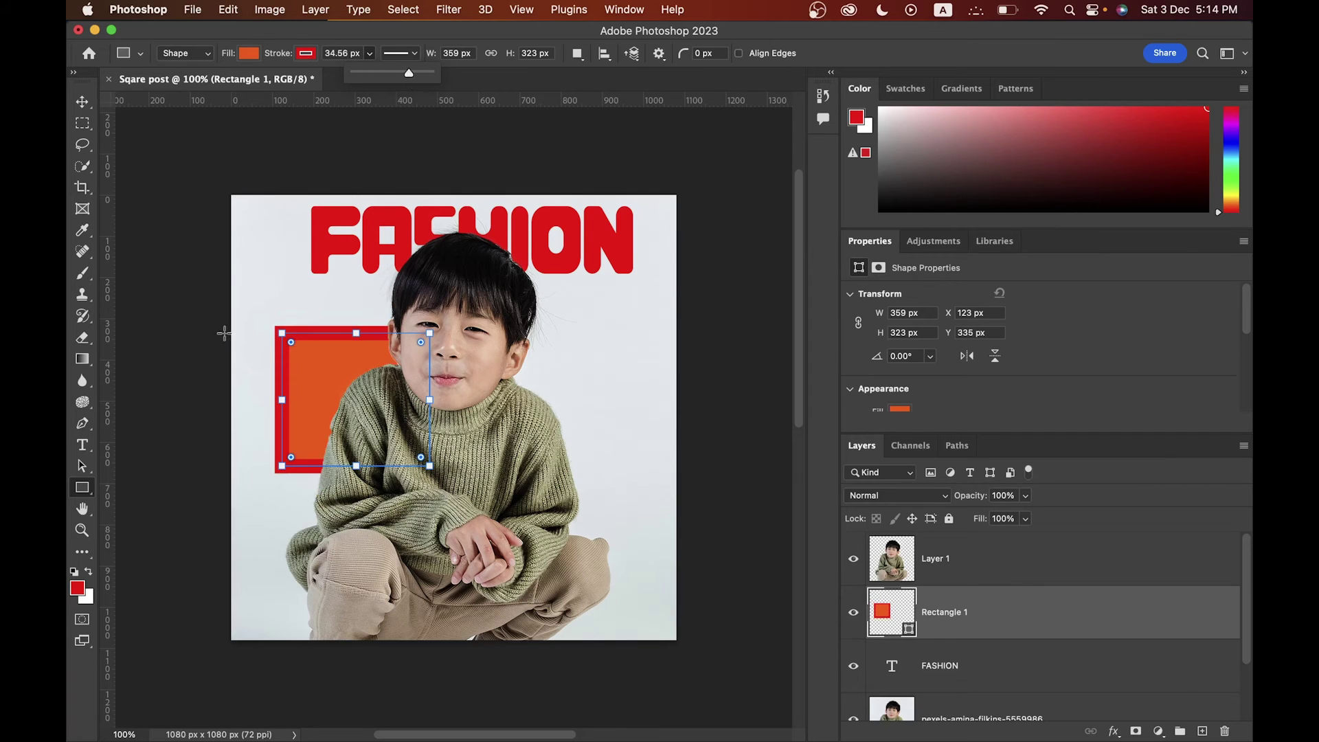
- Draw an ellipse about 299 × 255 px overlapping the rectangle's upper-left part, and select Layer 1
right_click(95, 493)
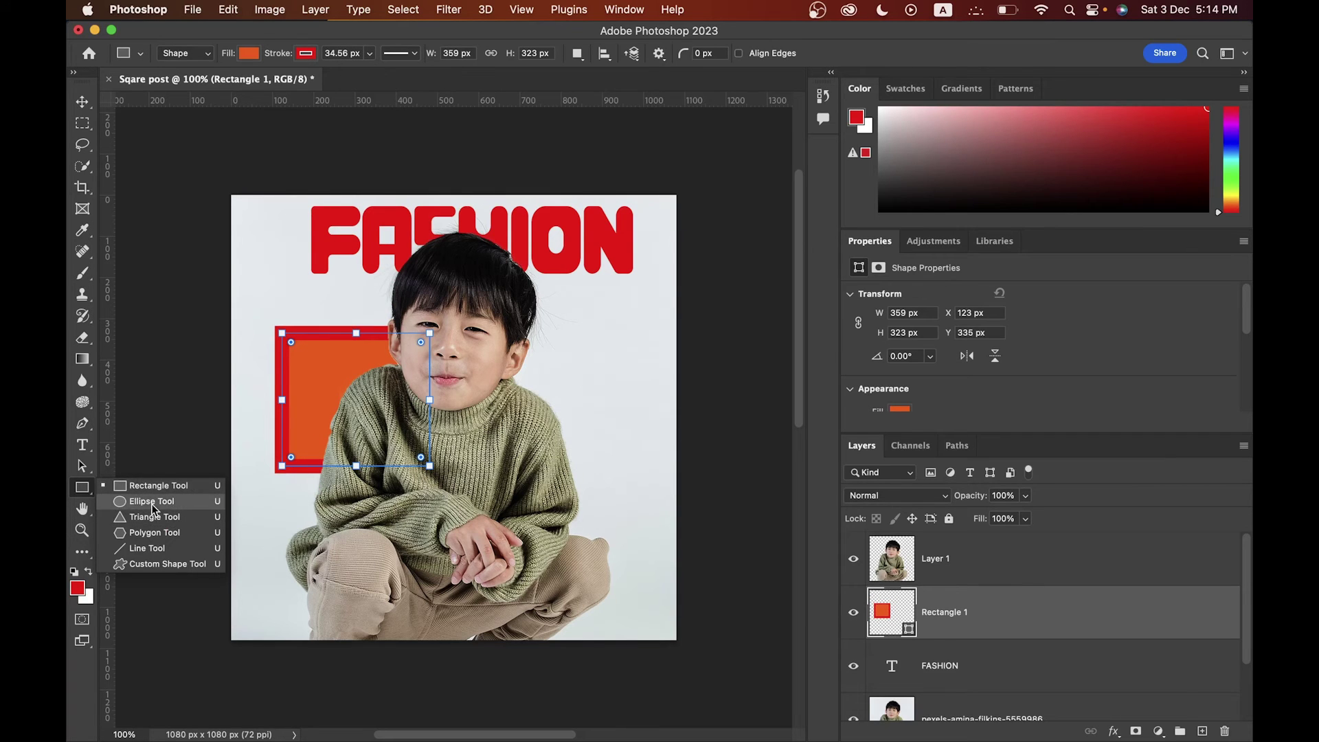
click(153, 501)
drag(259, 282, 373, 383)
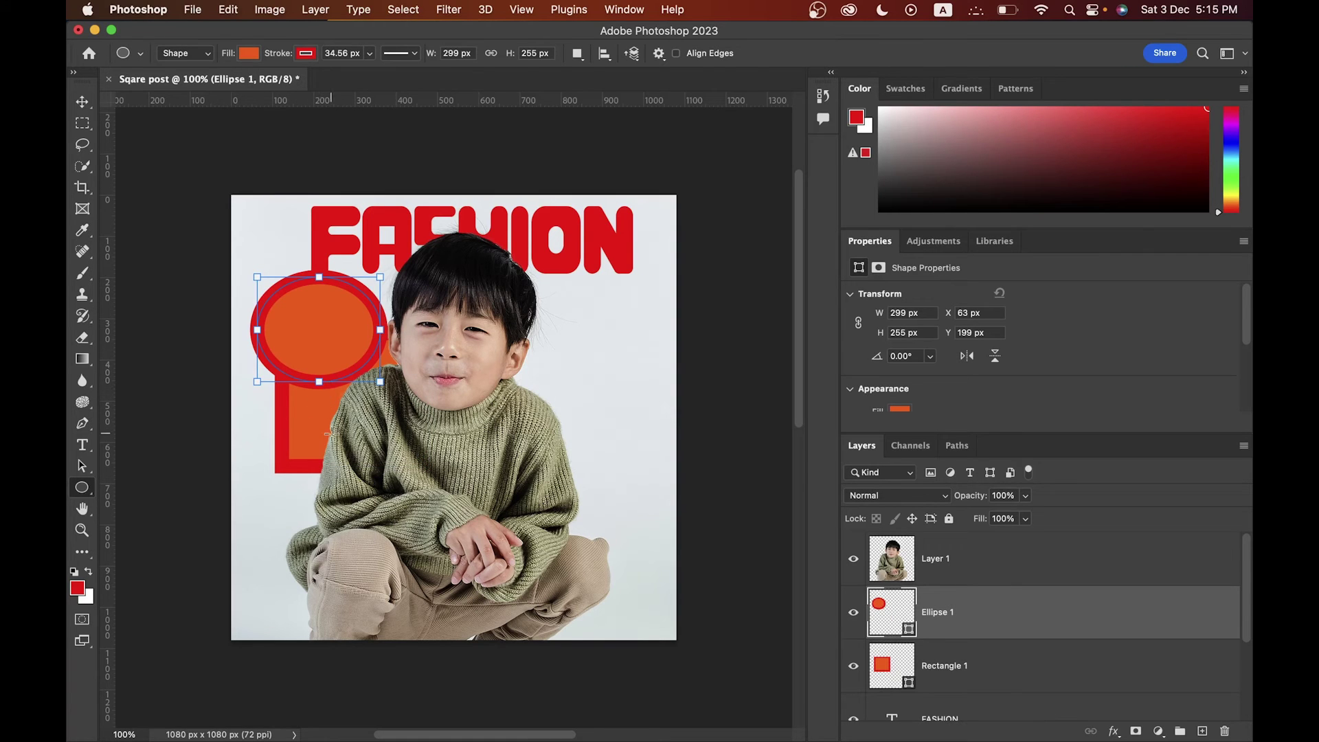
key(alt+bracketright)
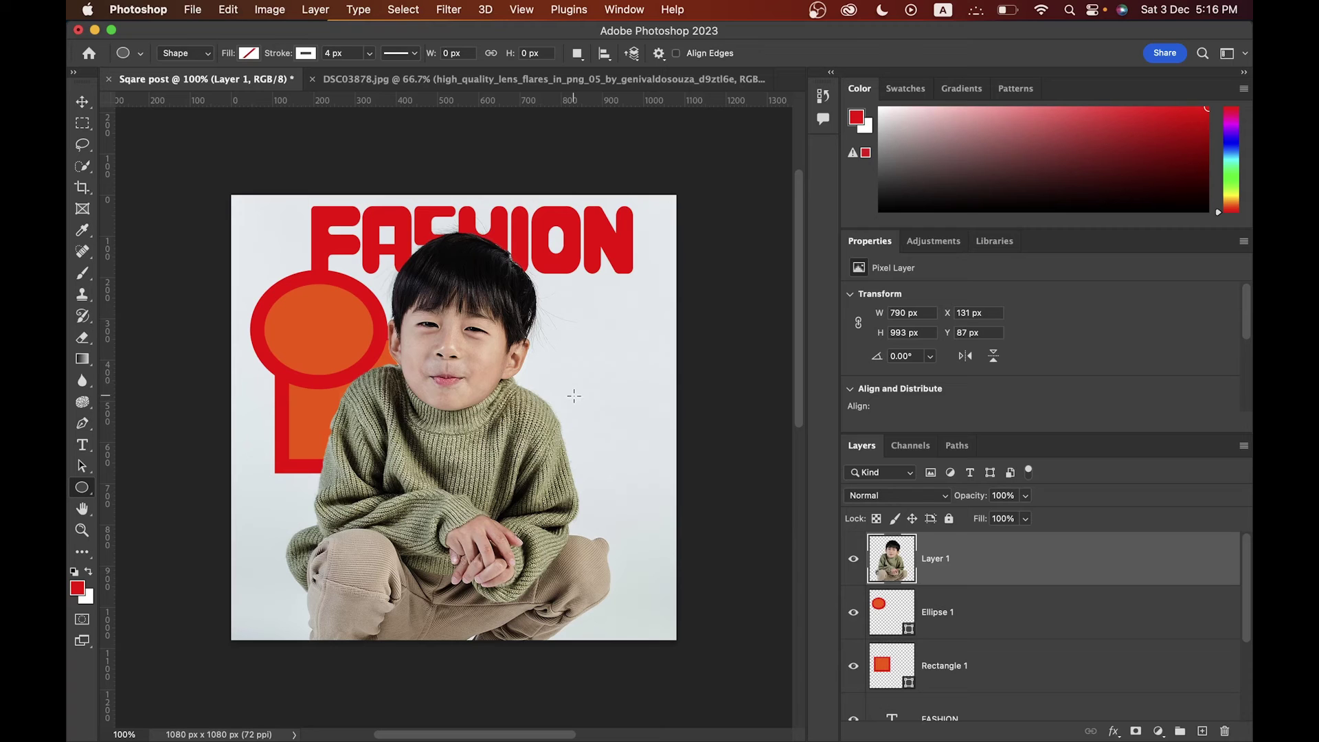
- Switch to the DSC03878.jpg document and select its lens flare layer
click(565, 81)
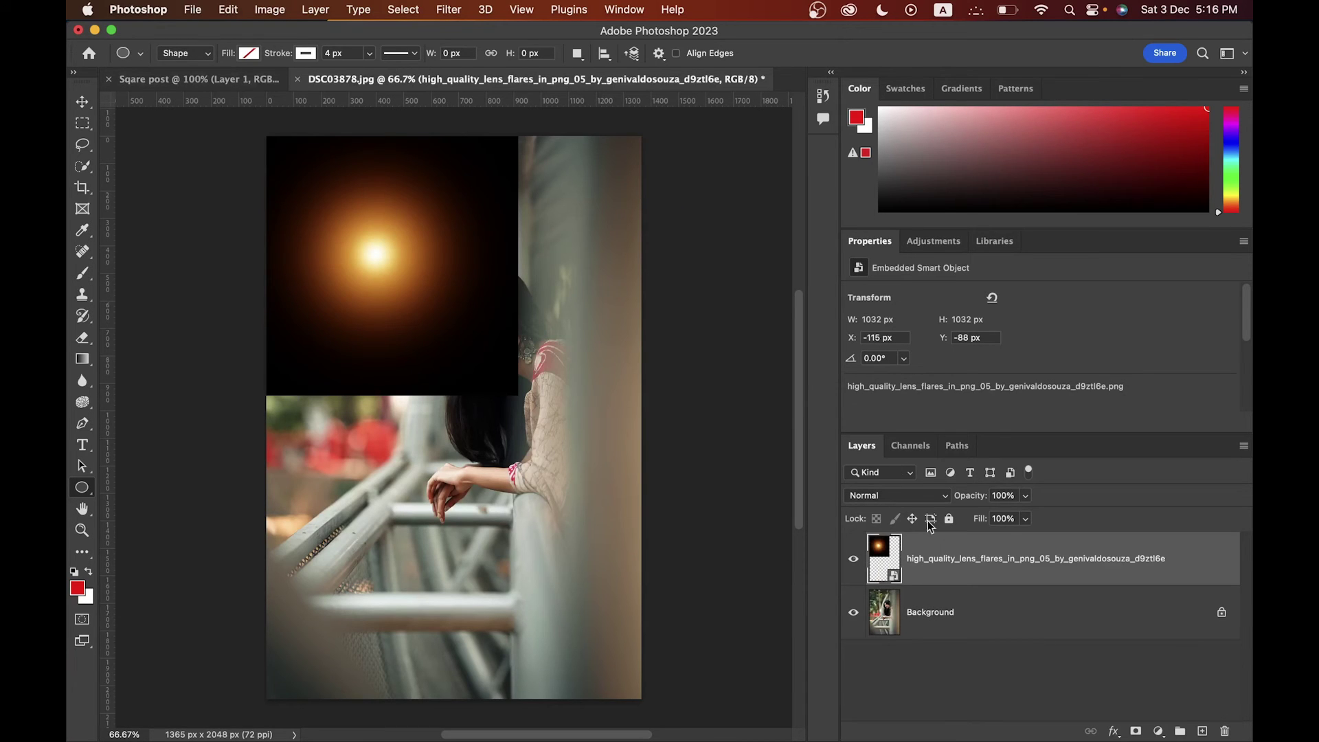
super+click(965, 535)
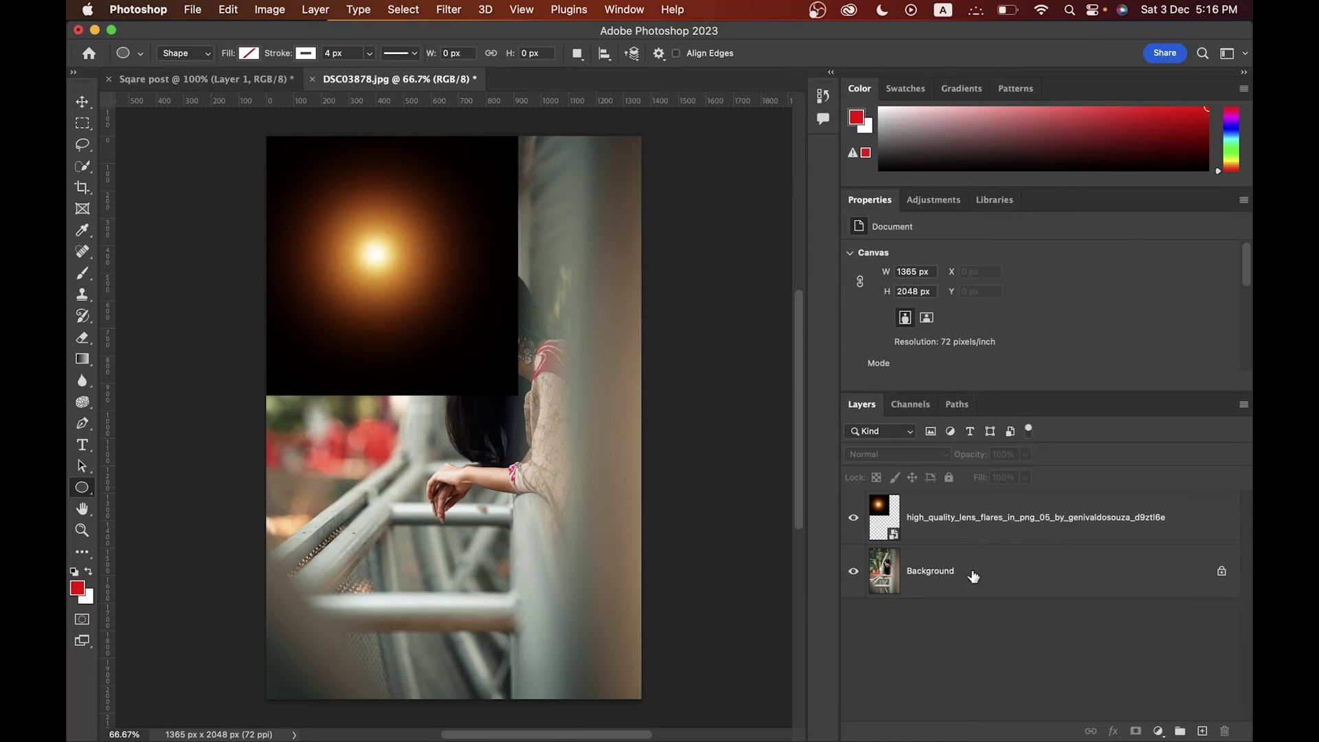
click(934, 522)
- Toggle the lens flare layer's visibility to compare the portrait with and without its black background, leaving the layer shown
click(852, 517)
click(852, 517)
click(852, 517)
click(851, 517)
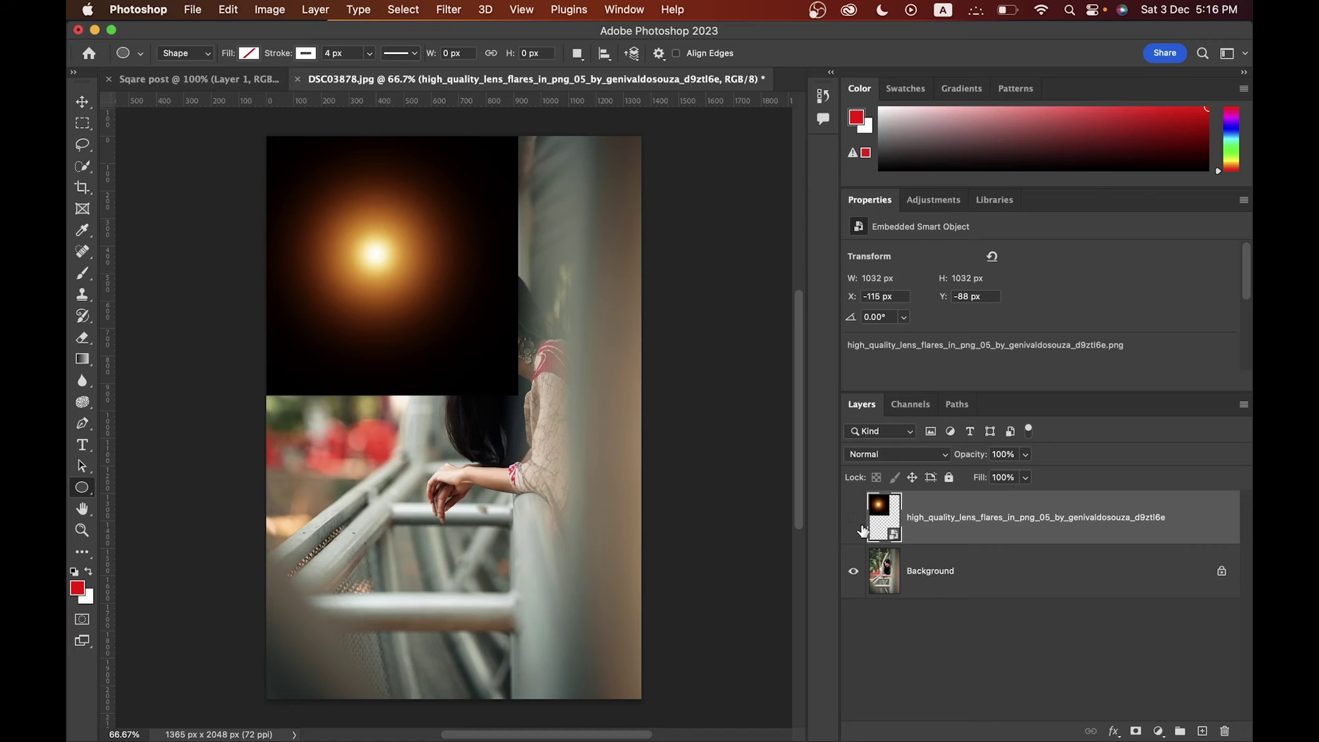
click(856, 523)
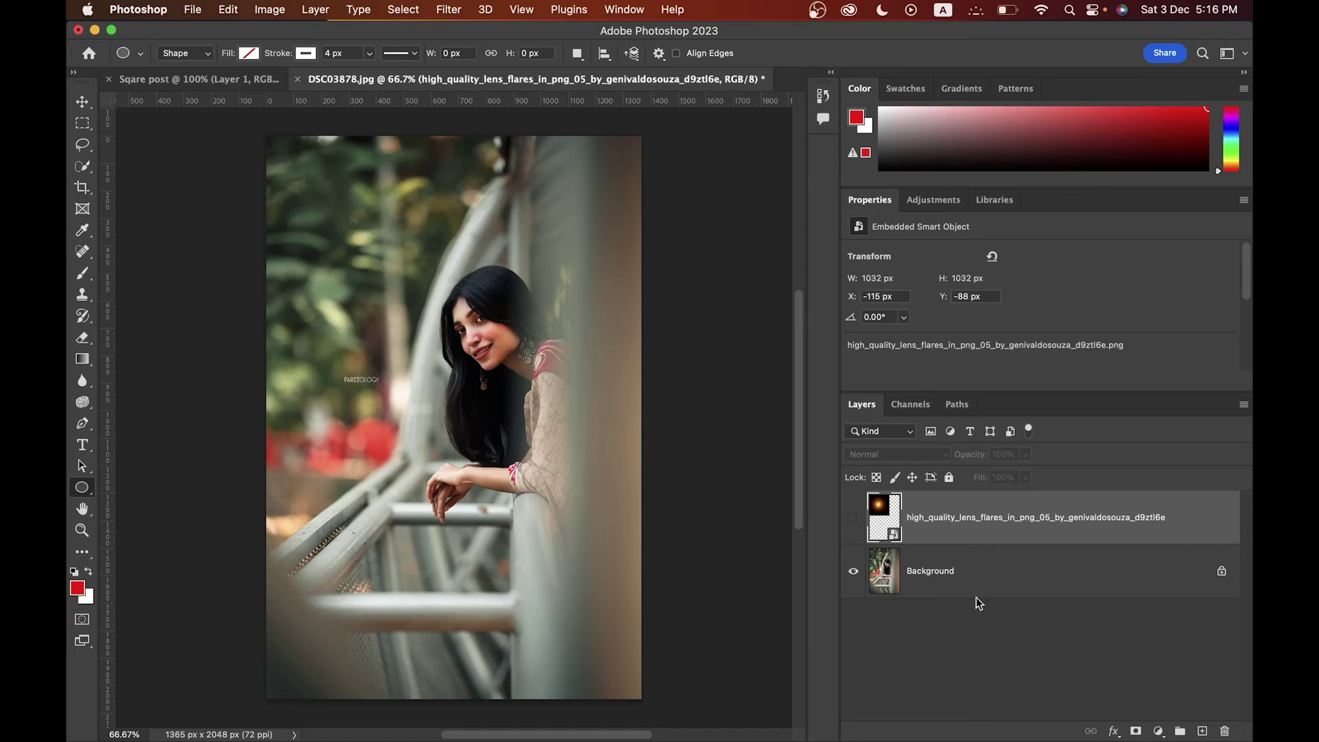
click(853, 517)
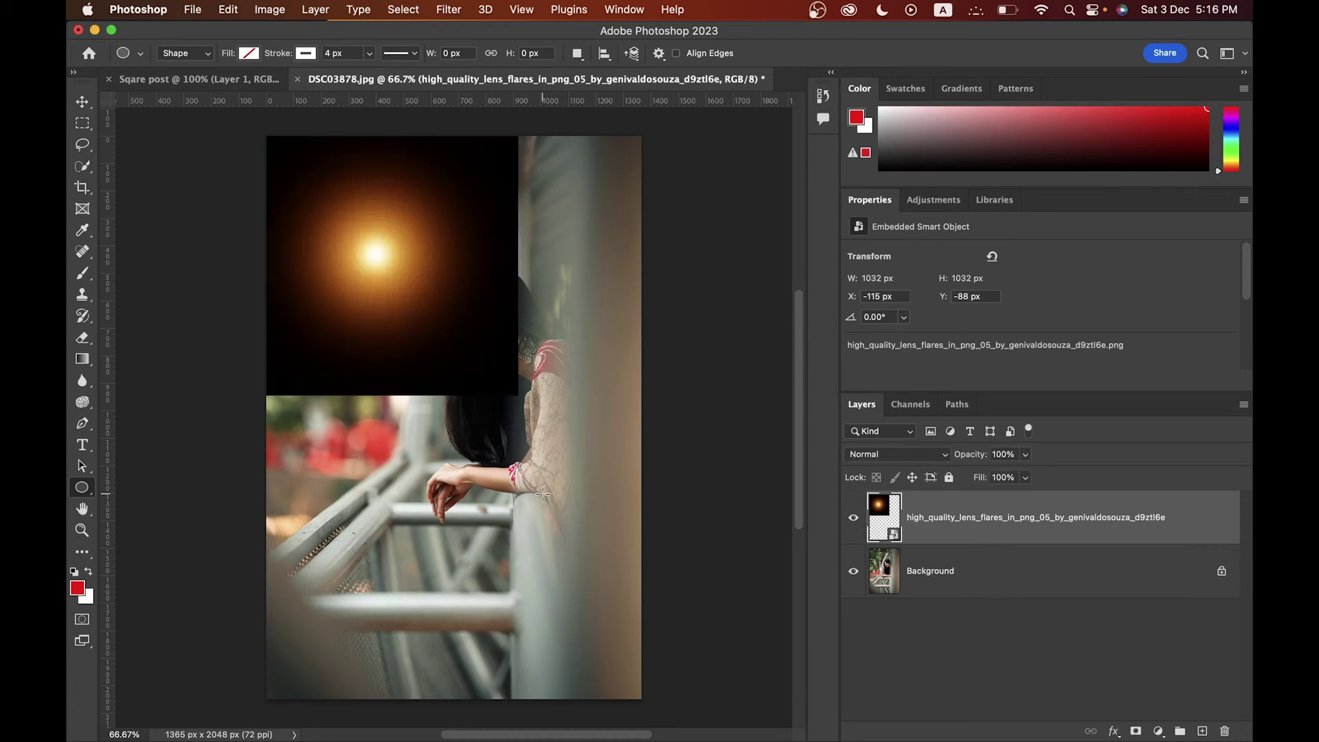
click(853, 523)
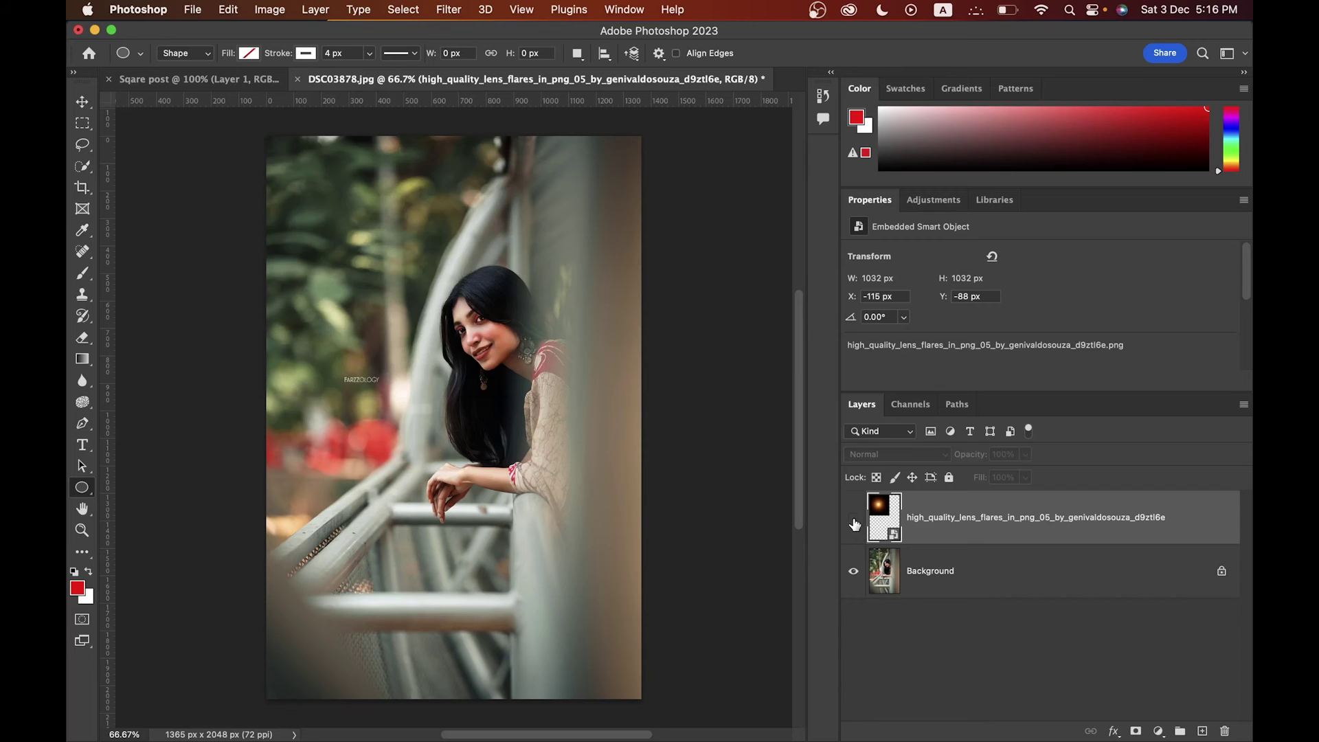
click(854, 520)
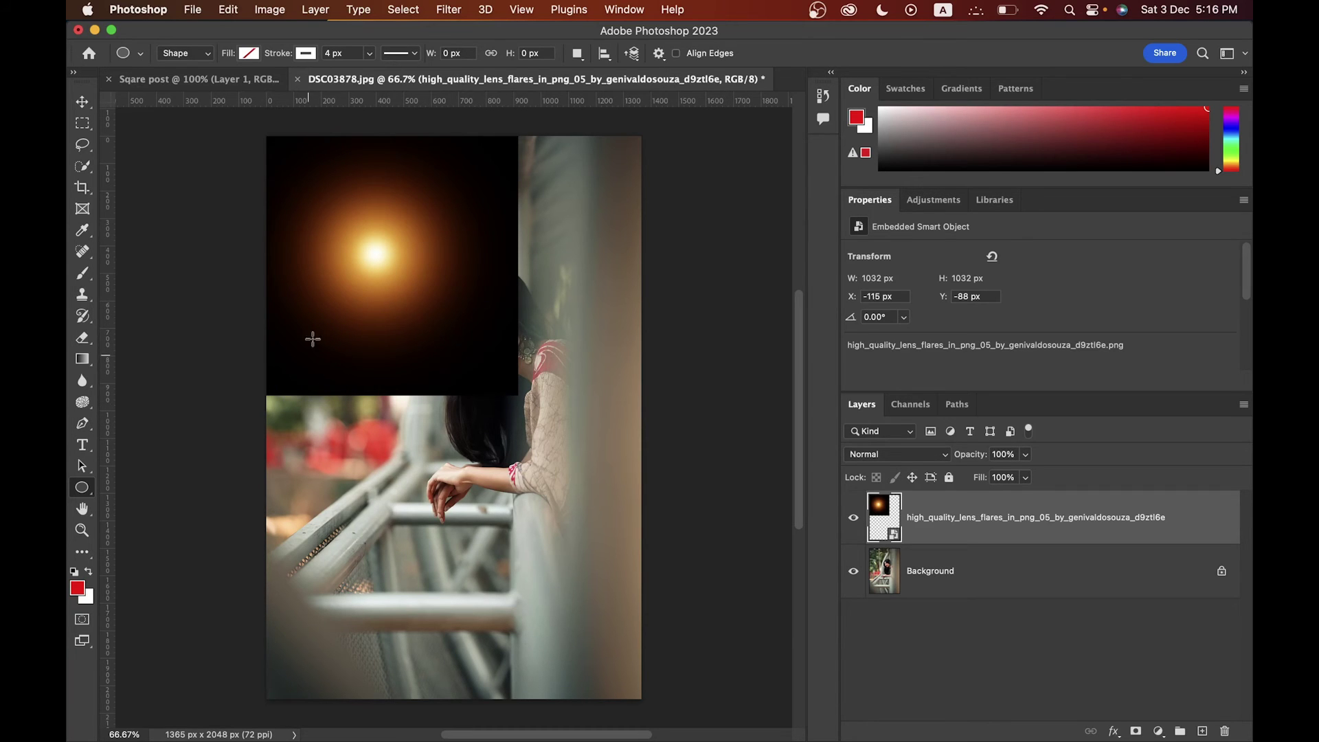
click(854, 518)
click(854, 519)
- Scale the lens flare layer up to about 335% around its centre and apply the transform
key(super+t)
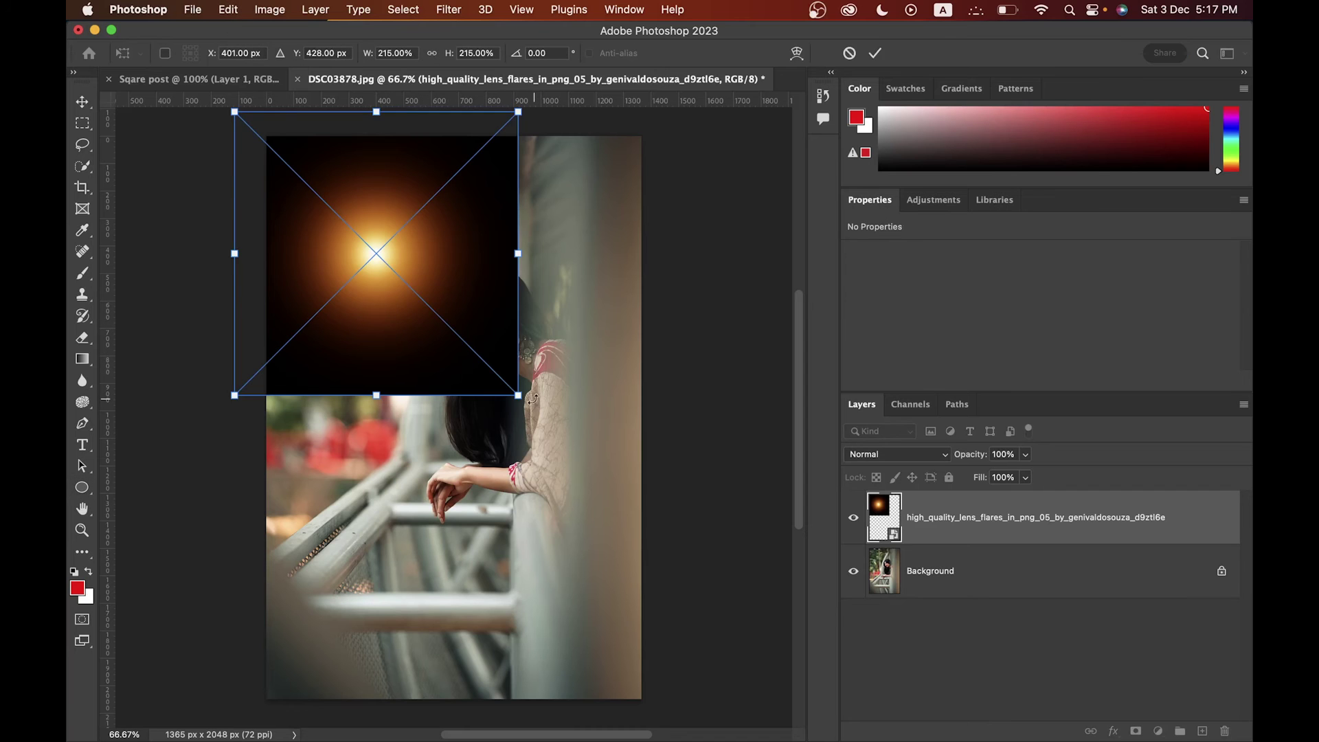
drag(517, 396, 585, 494)
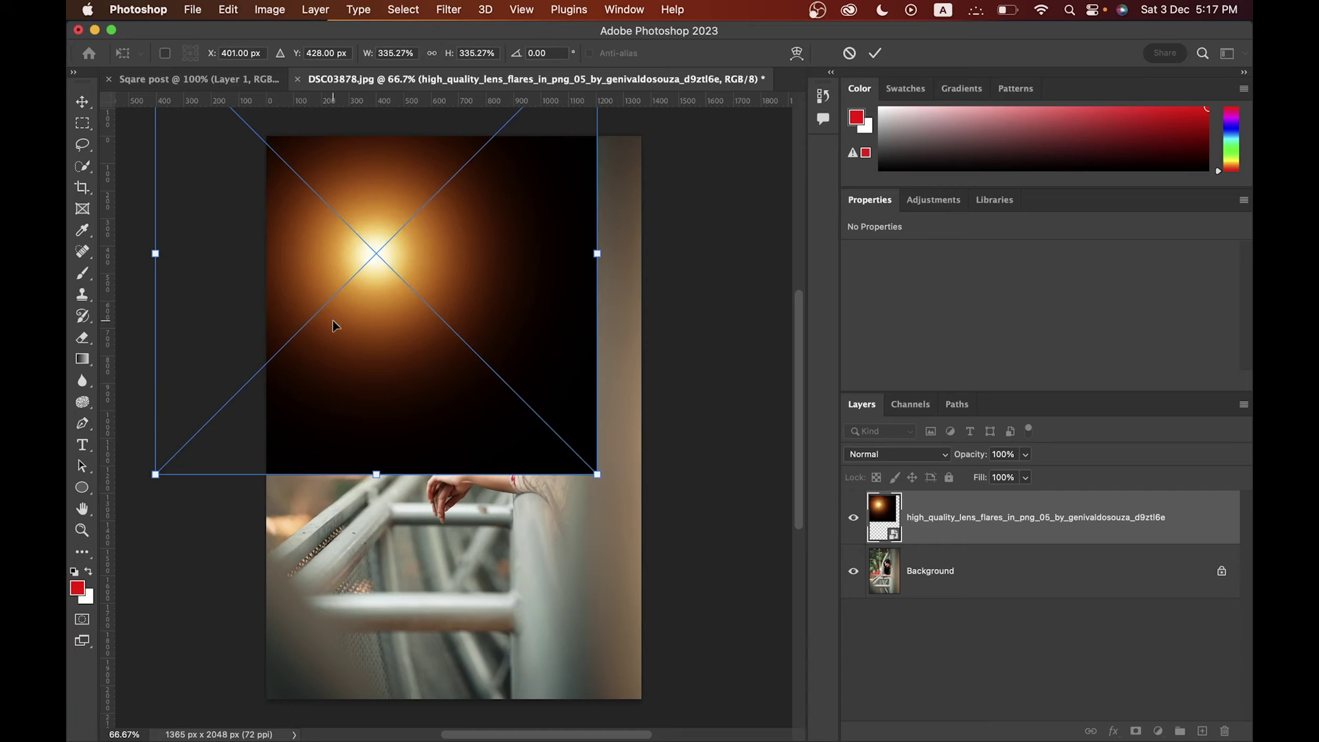
key(Return)
key(u)
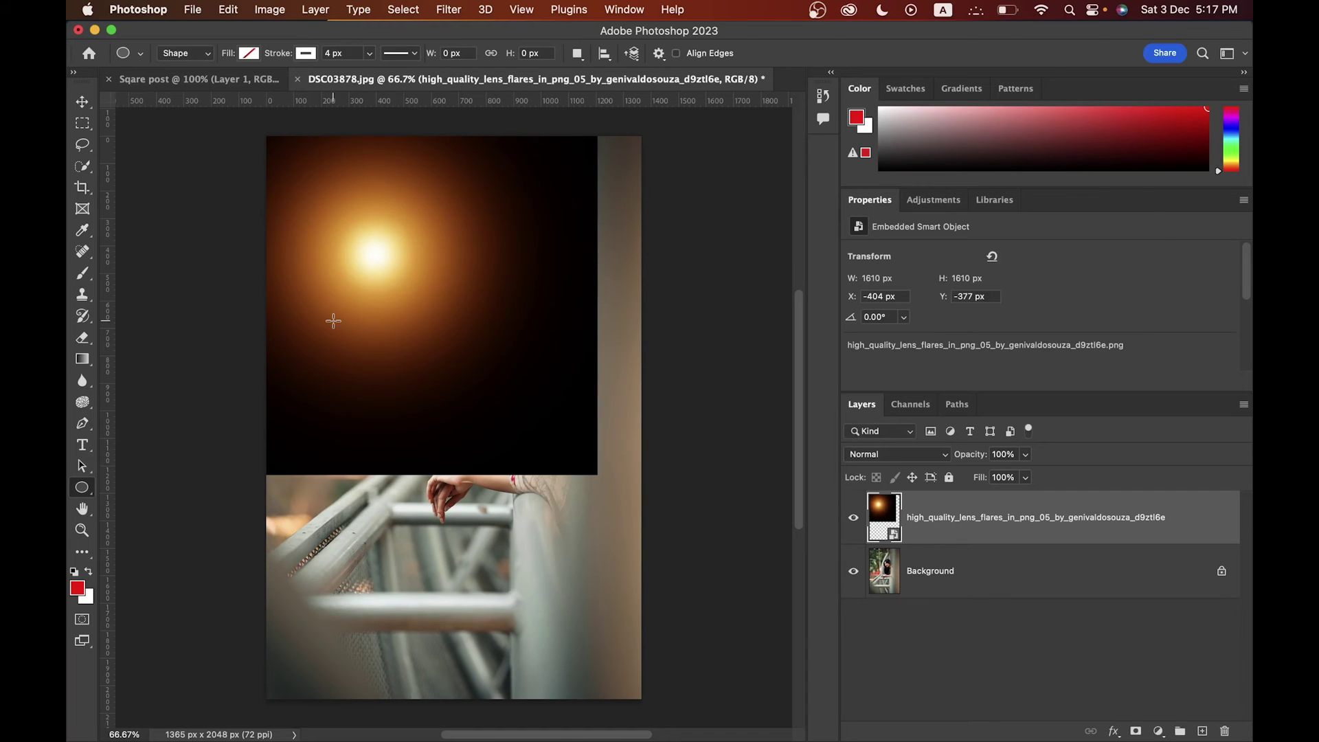
- Set the lens flare layer's blend mode to Screen and move its glow to the photo's upper edge, left of centre
click(866, 456)
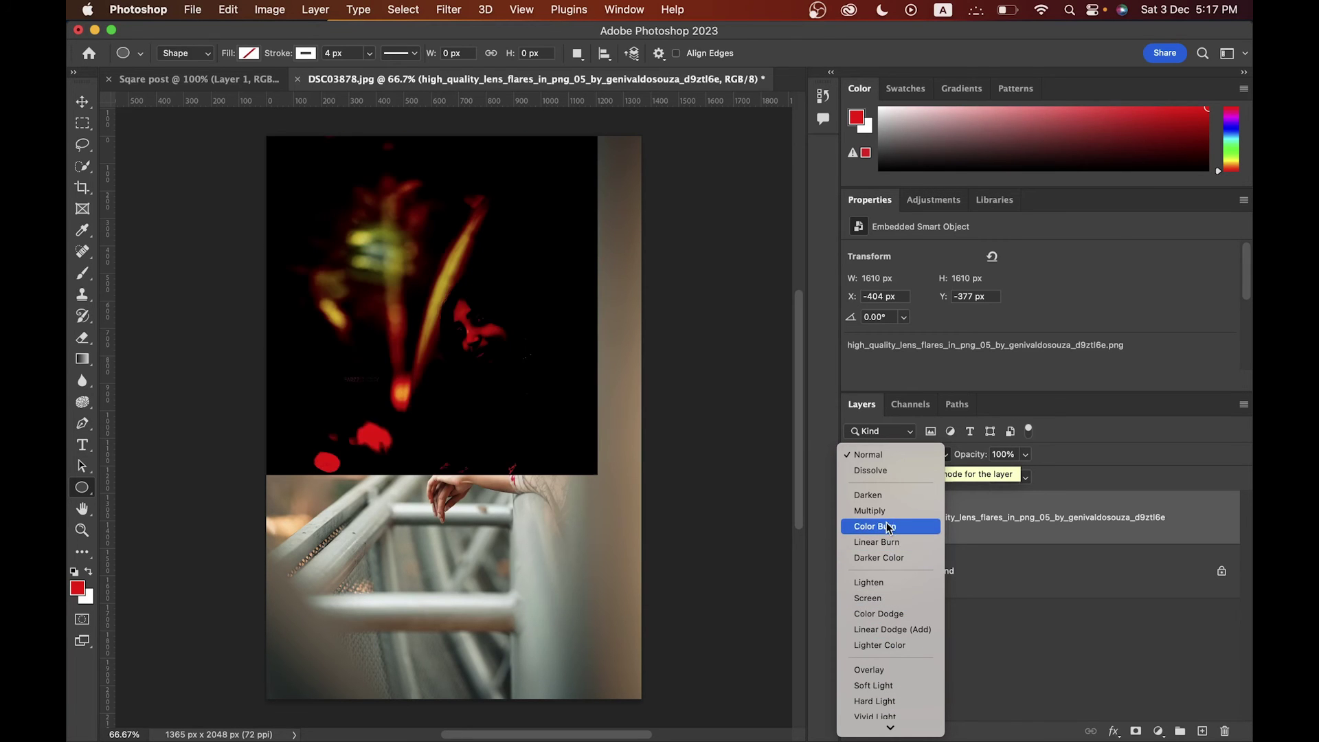
click(885, 600)
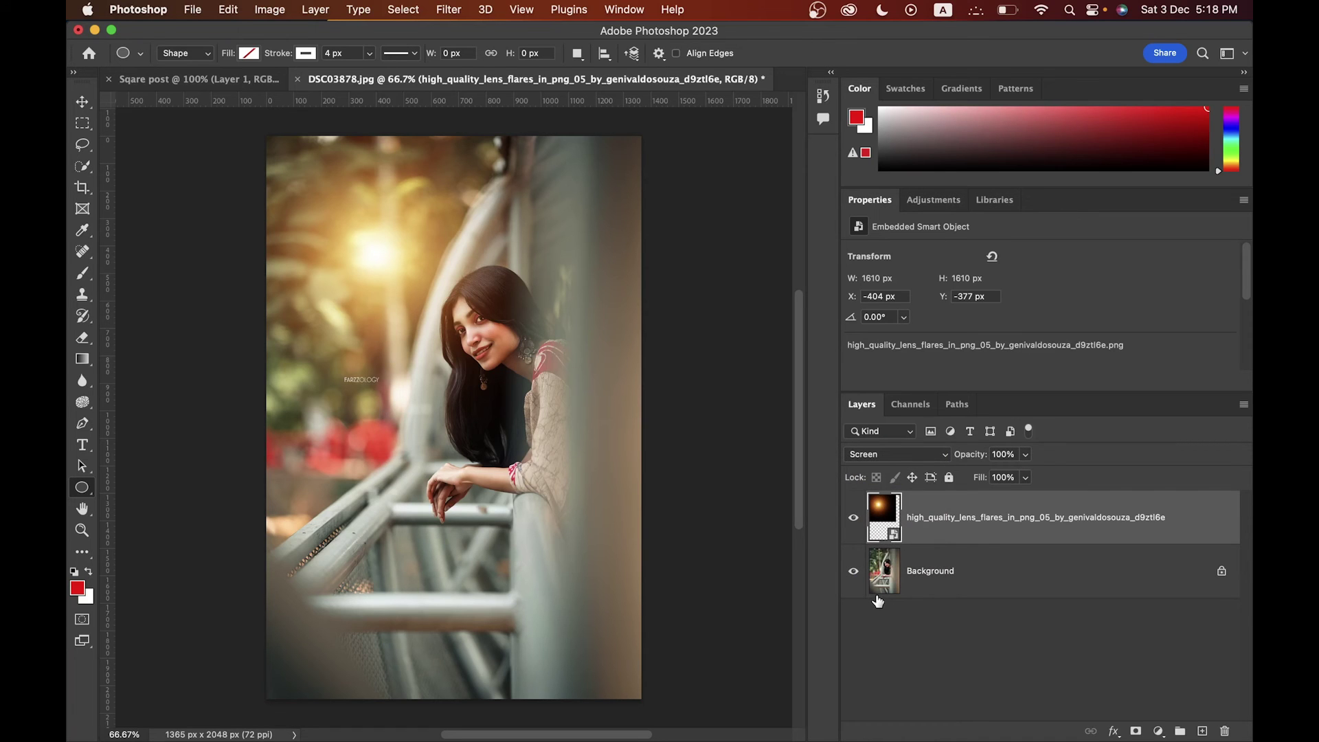
key(v)
drag(396, 256, 357, 134)
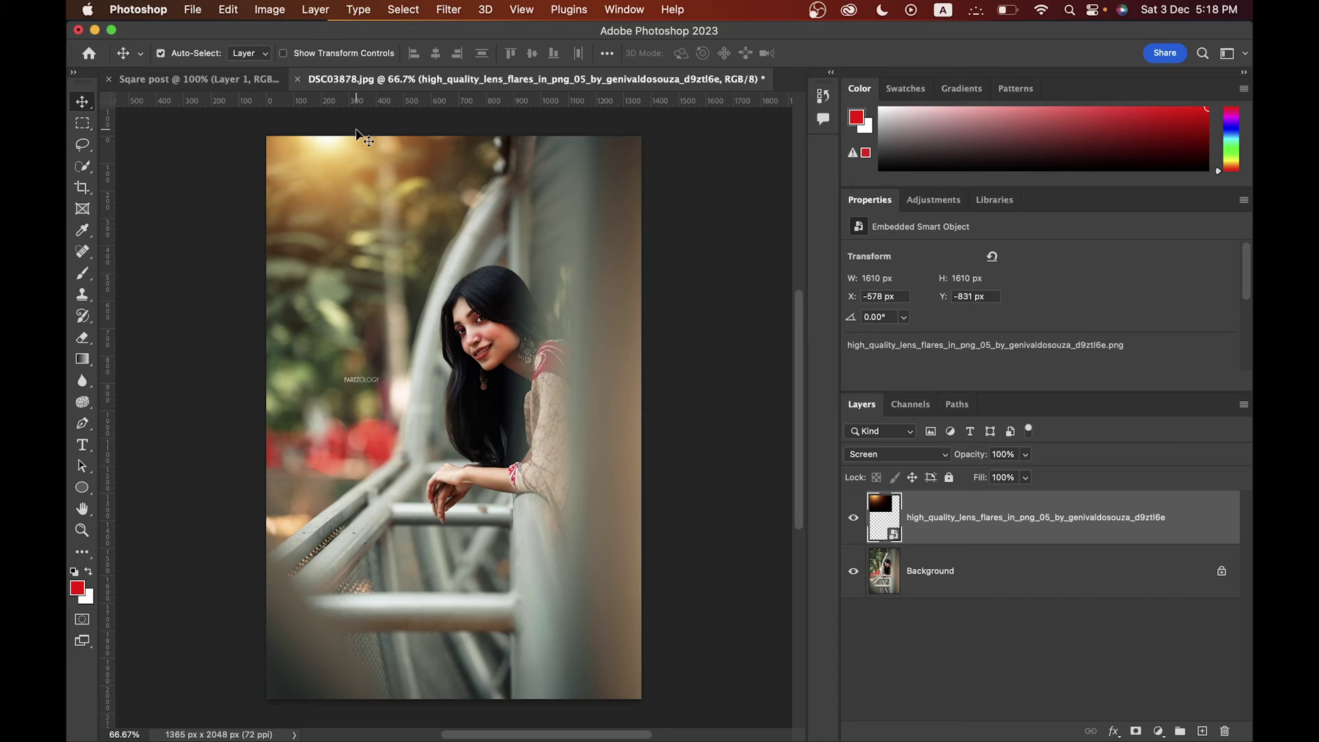
- Toggle the lens flare layer to compare the portrait with and without the light effect, leaving it shown
click(852, 520)
click(852, 521)
click(851, 520)
click(852, 520)
click(858, 534)
click(854, 522)
- Move the lens flare to the photo's upper-left corner, scale it up to about 521%, and apply the transform
drag(358, 228, 323, 170)
key(super+t)
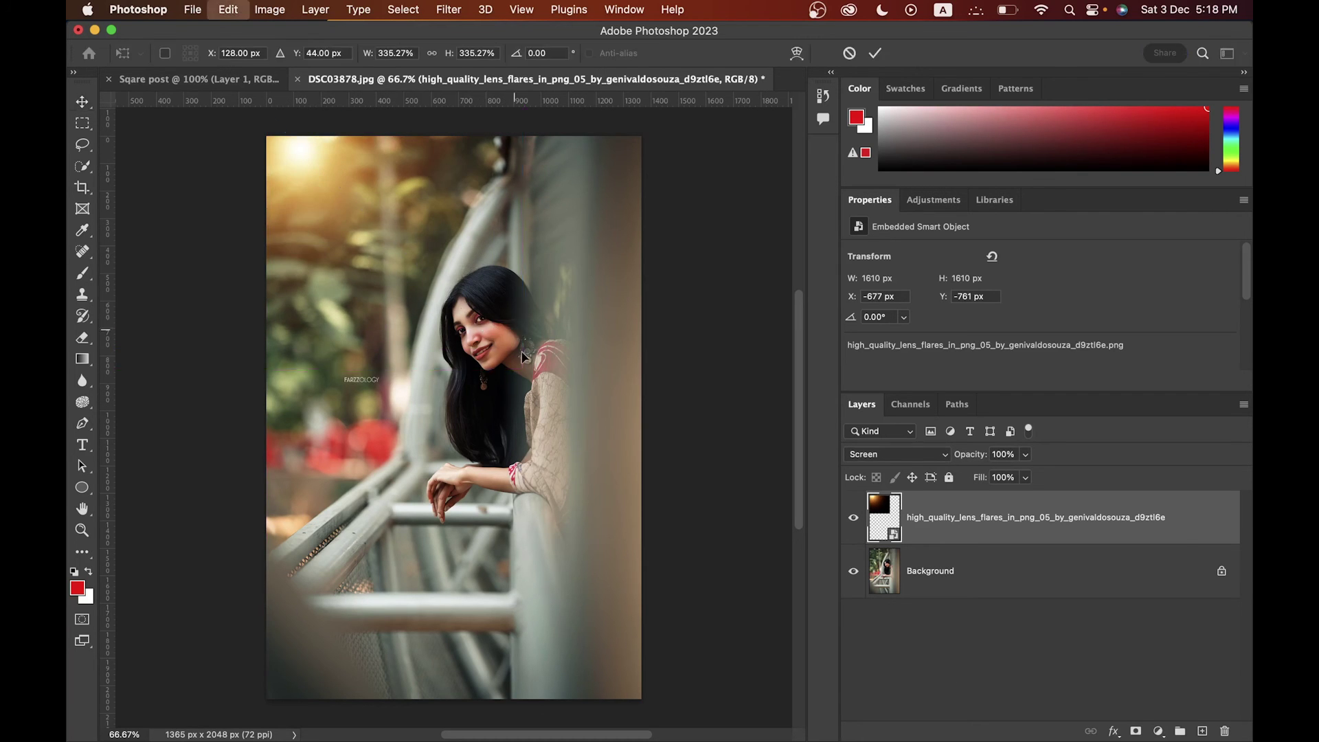
drag(520, 362, 603, 442)
drag(508, 251, 474, 223)
drag(562, 414, 601, 456)
drag(538, 321, 522, 268)
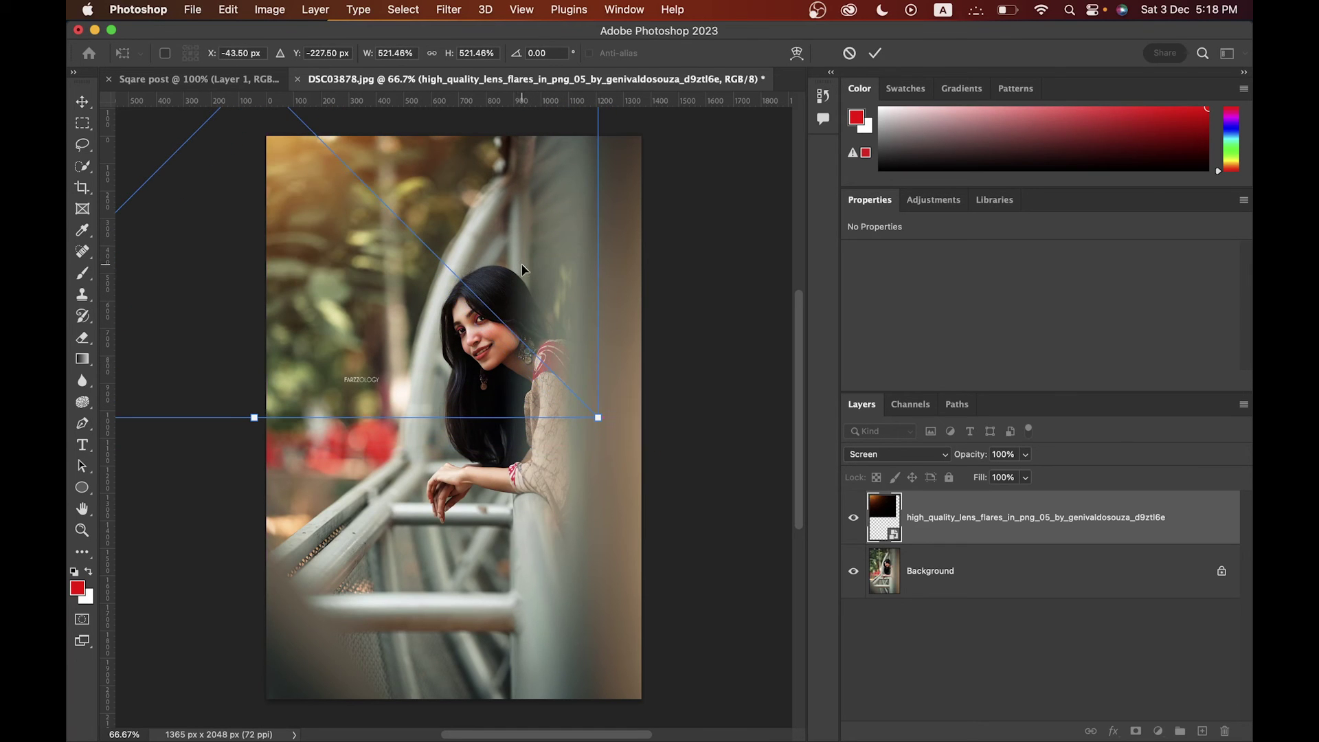
key(Return)
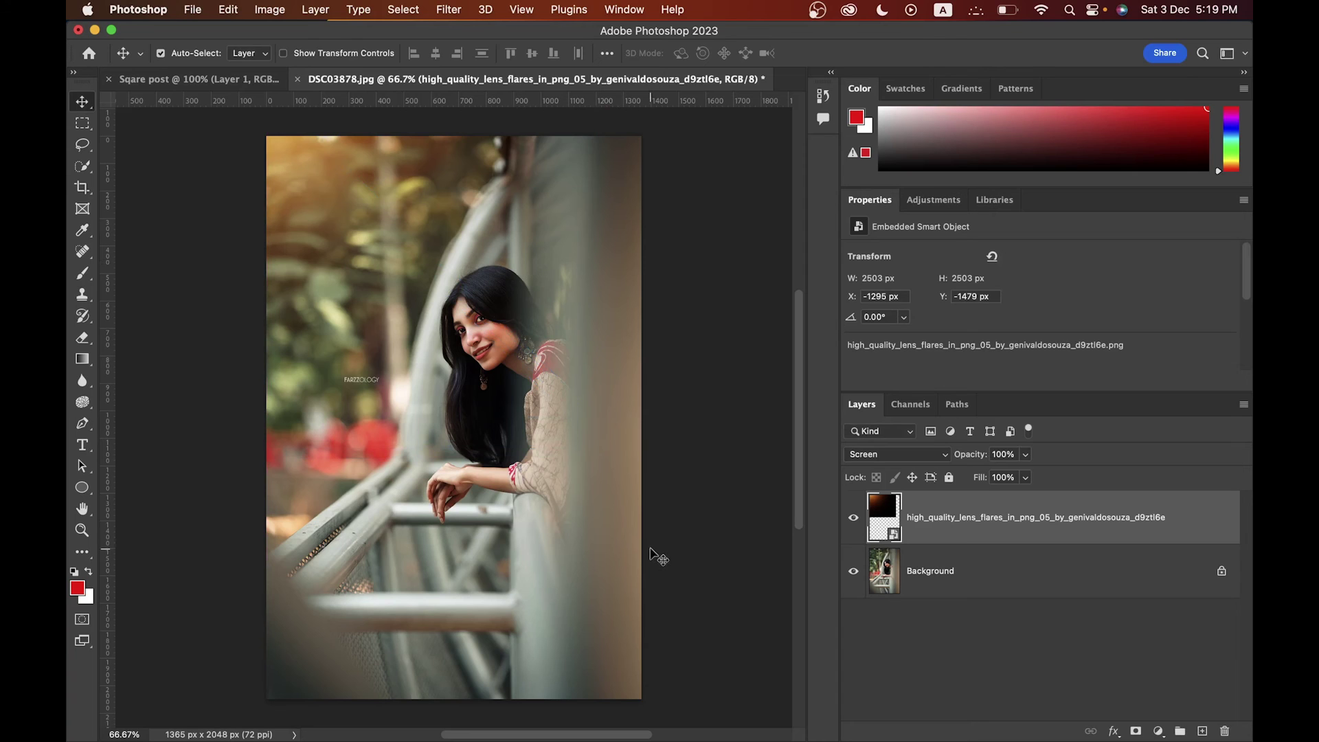
- Add a Curves adjustment layer above the lens flare layer and enlarge the area showing its curve graph
click(920, 201)
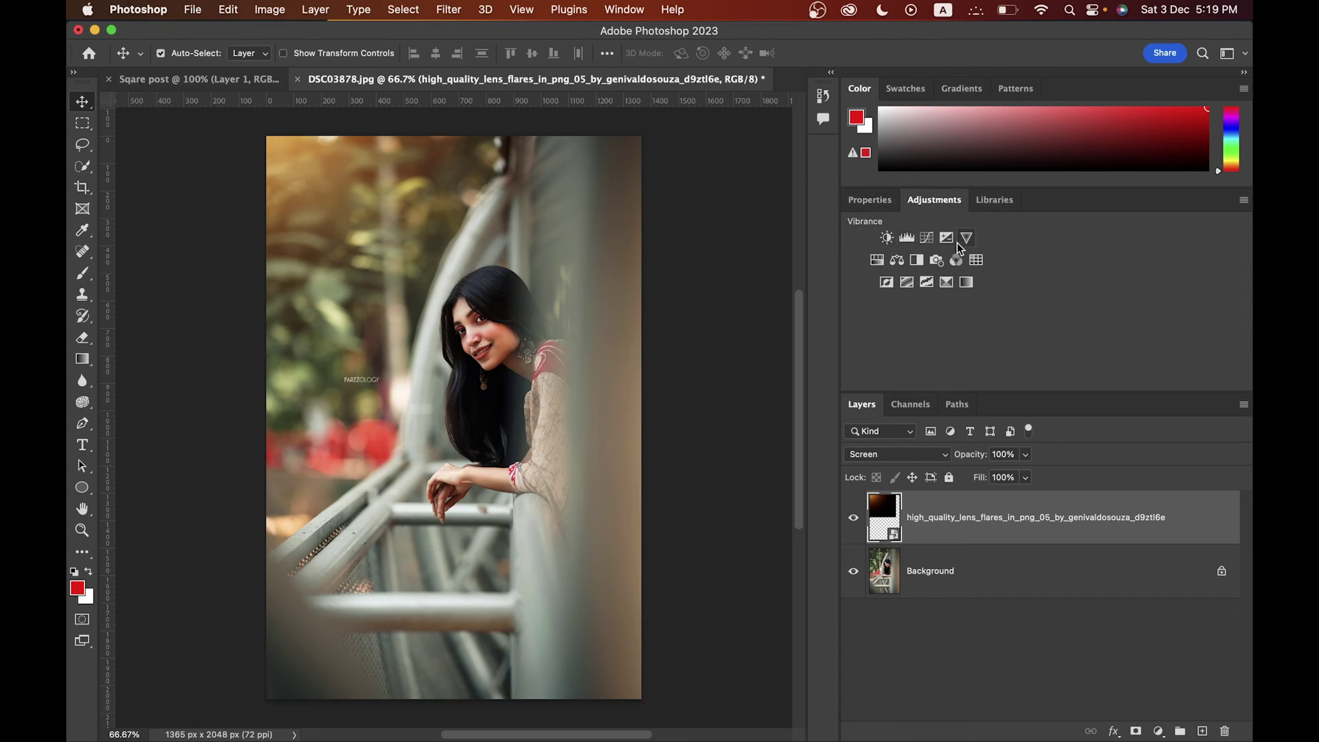
click(1159, 732)
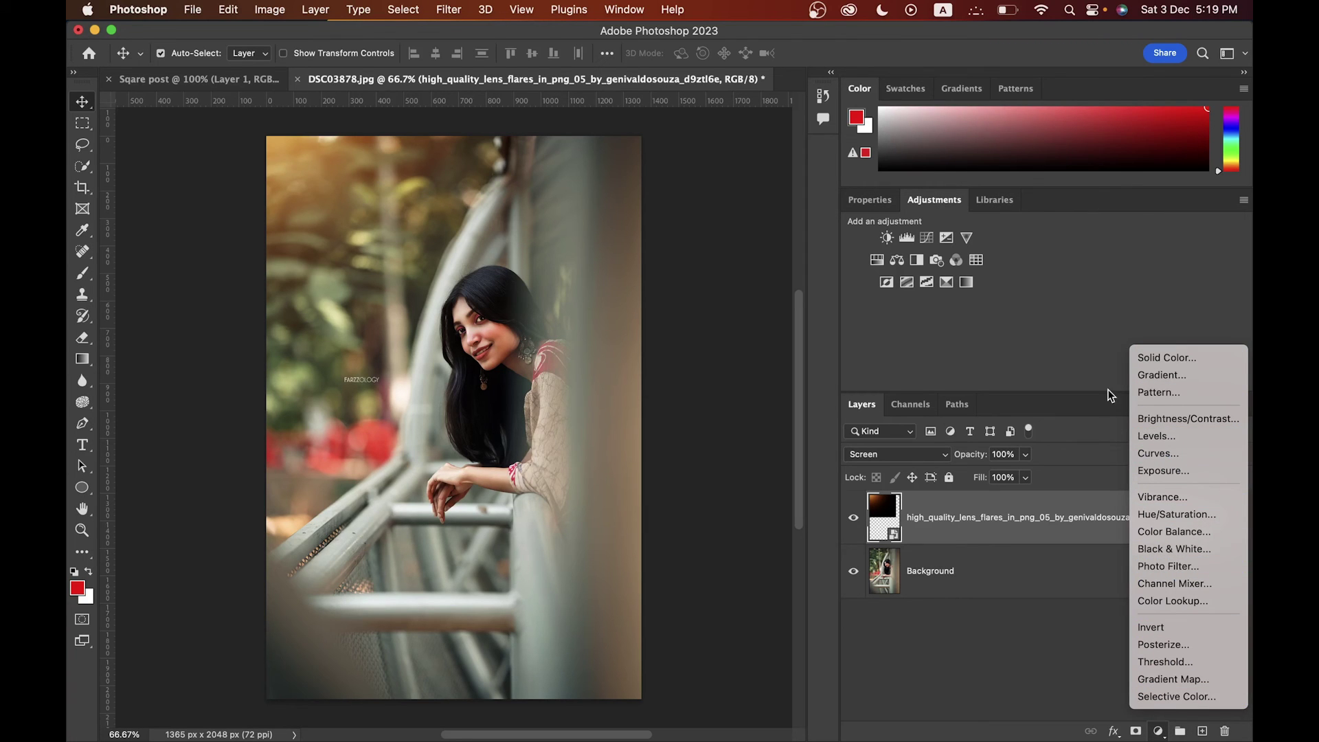
click(1173, 455)
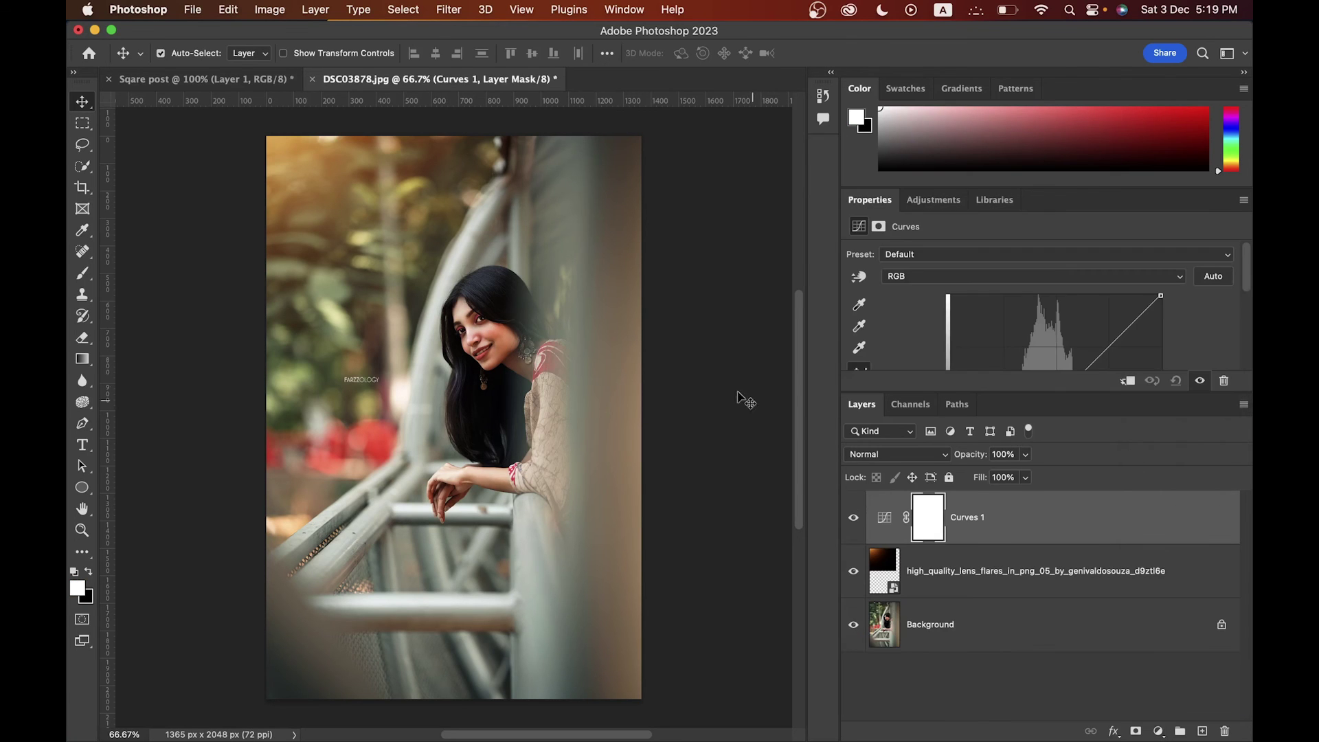
drag(998, 391, 1003, 540)
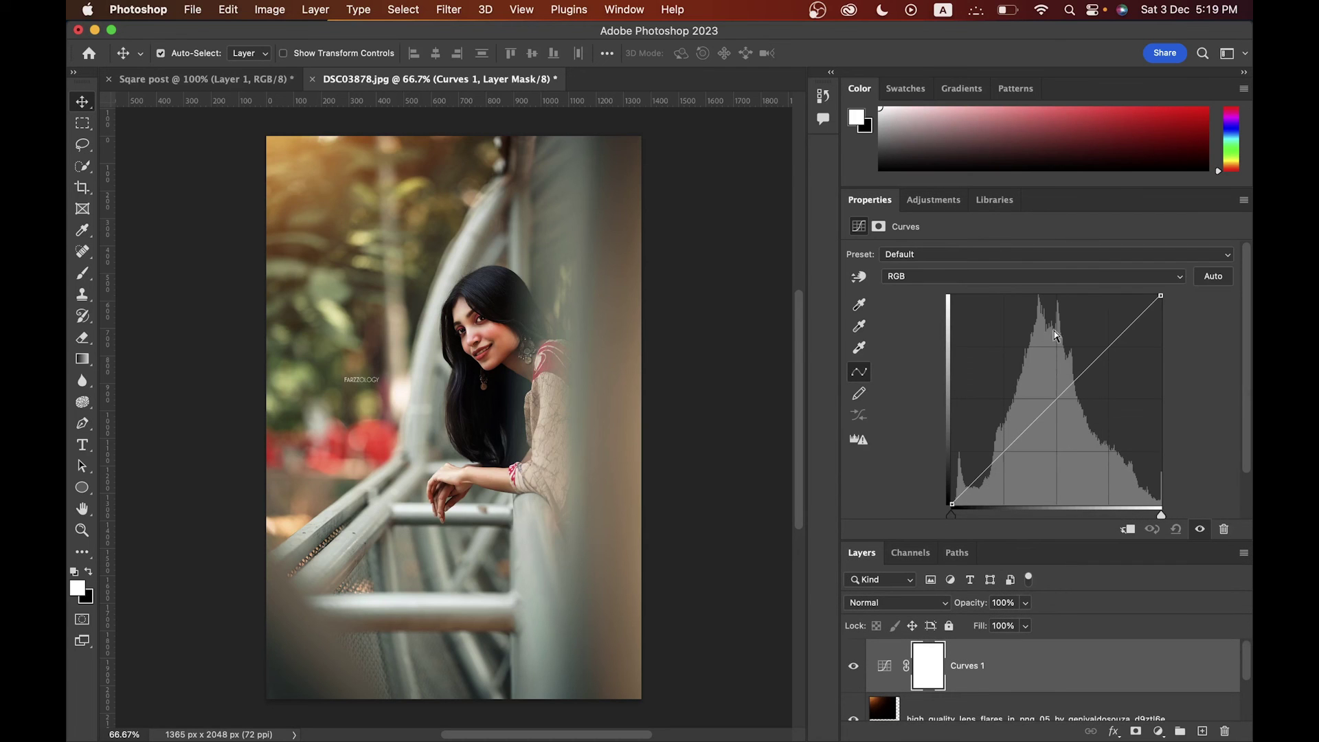
- Shape the RGB curve with a shadow point and a lifted highlight point, and raise the black point for faded shadows
drag(1025, 440, 1021, 447)
drag(1081, 368, 1095, 354)
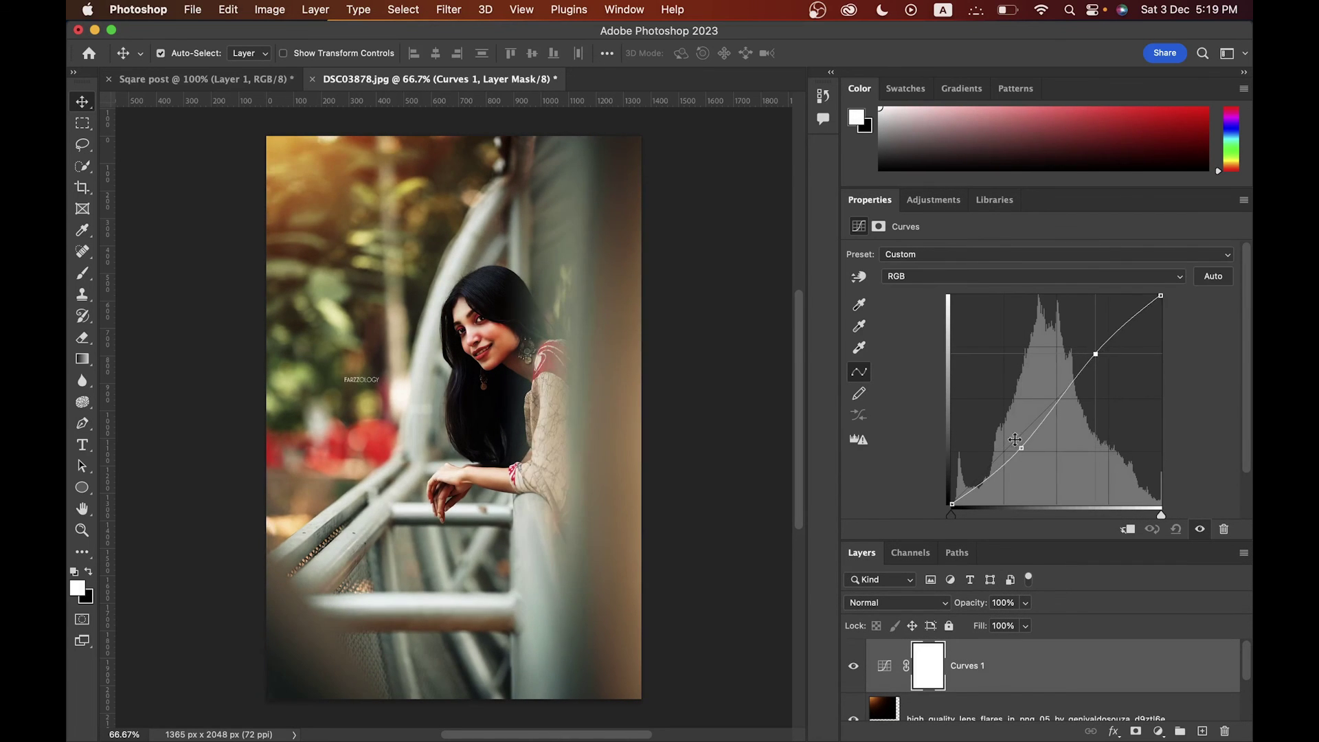
drag(1019, 445, 1012, 444)
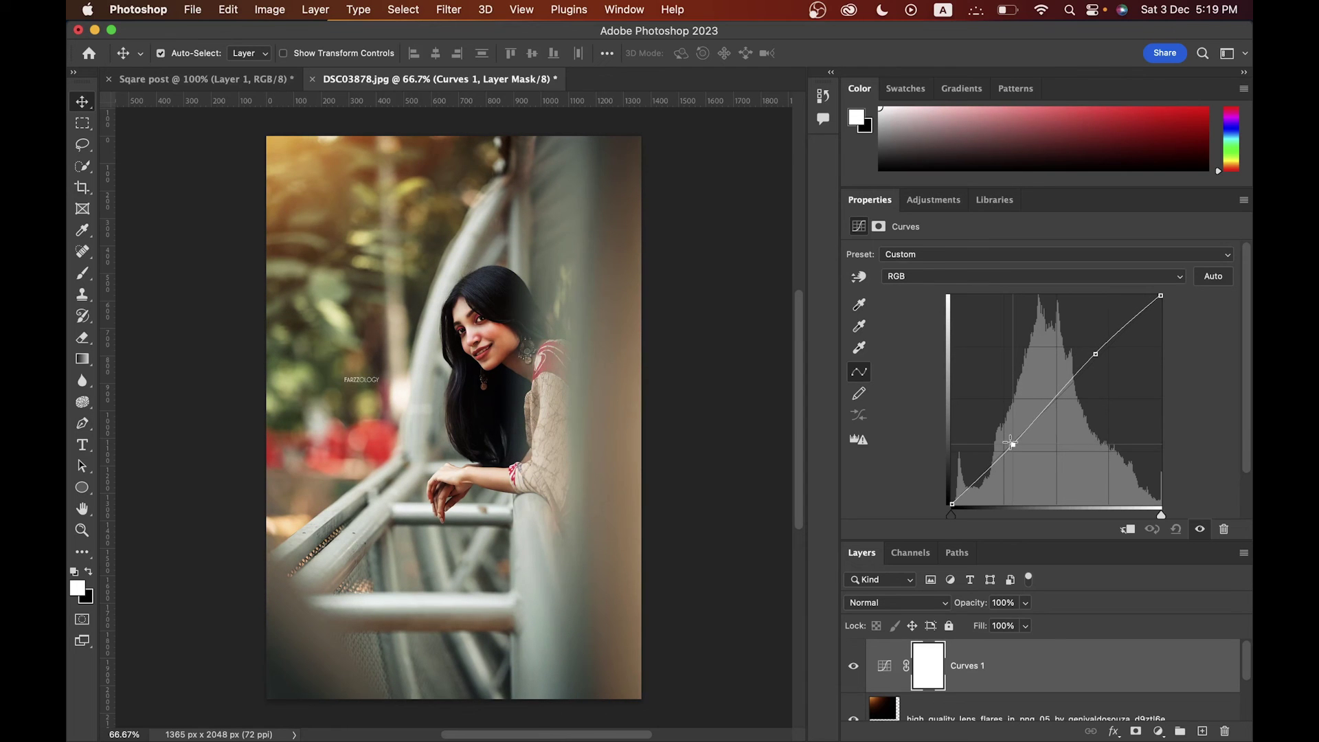
drag(1095, 353, 1105, 338)
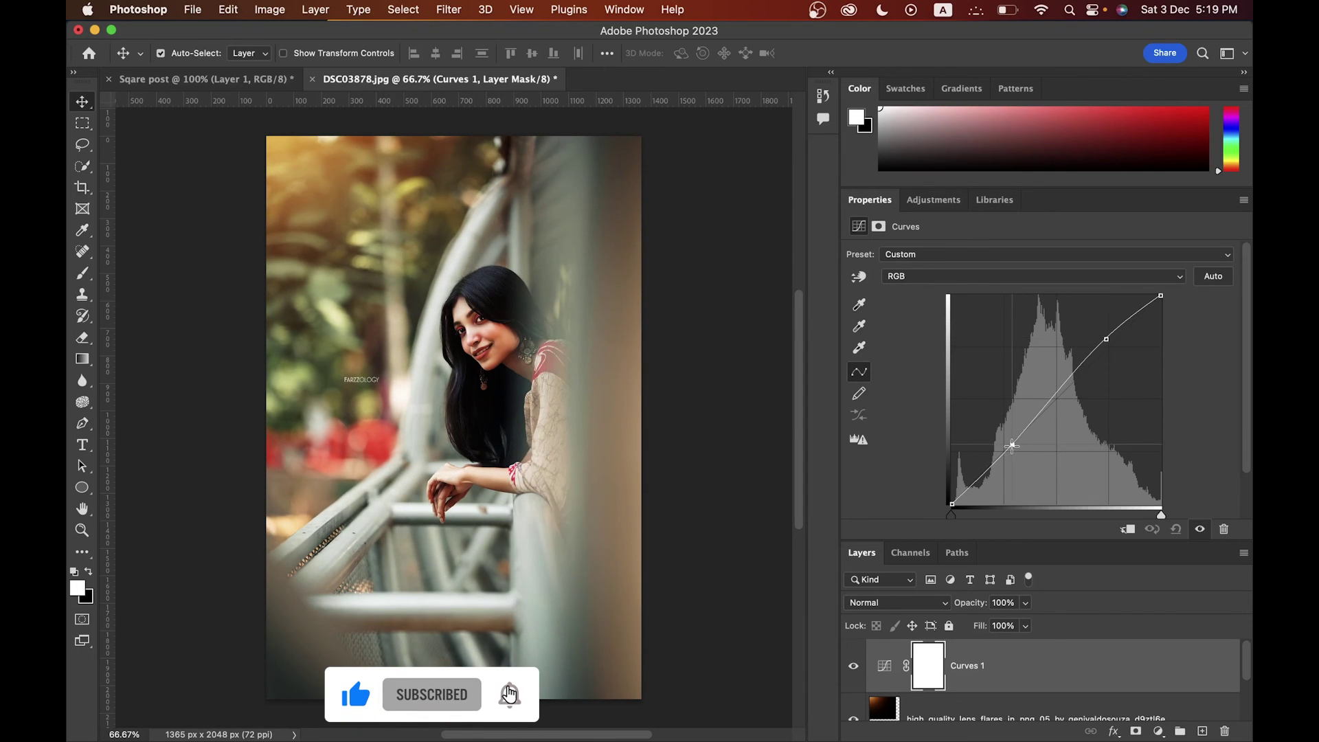
drag(951, 504, 926, 485)
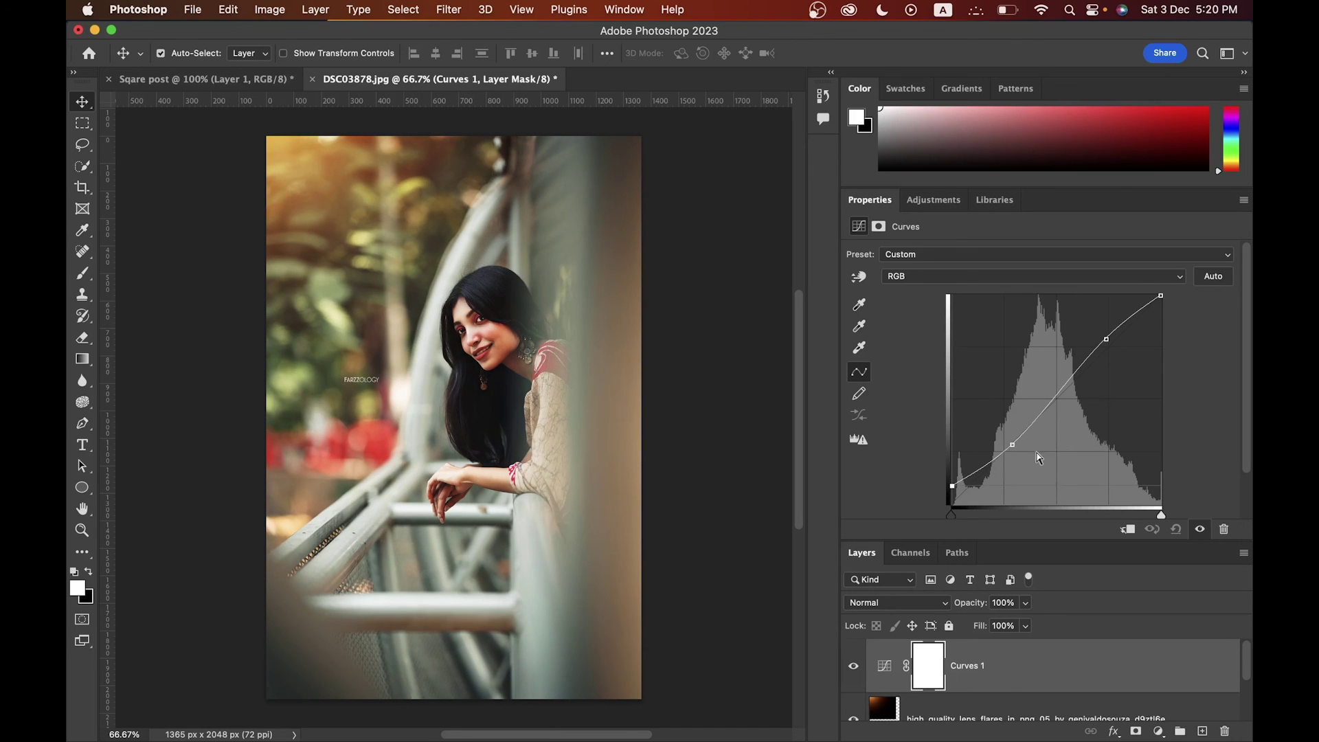
- Add a Vibrance adjustment layer above the Curves layer and set its vibrance to -7
click(936, 200)
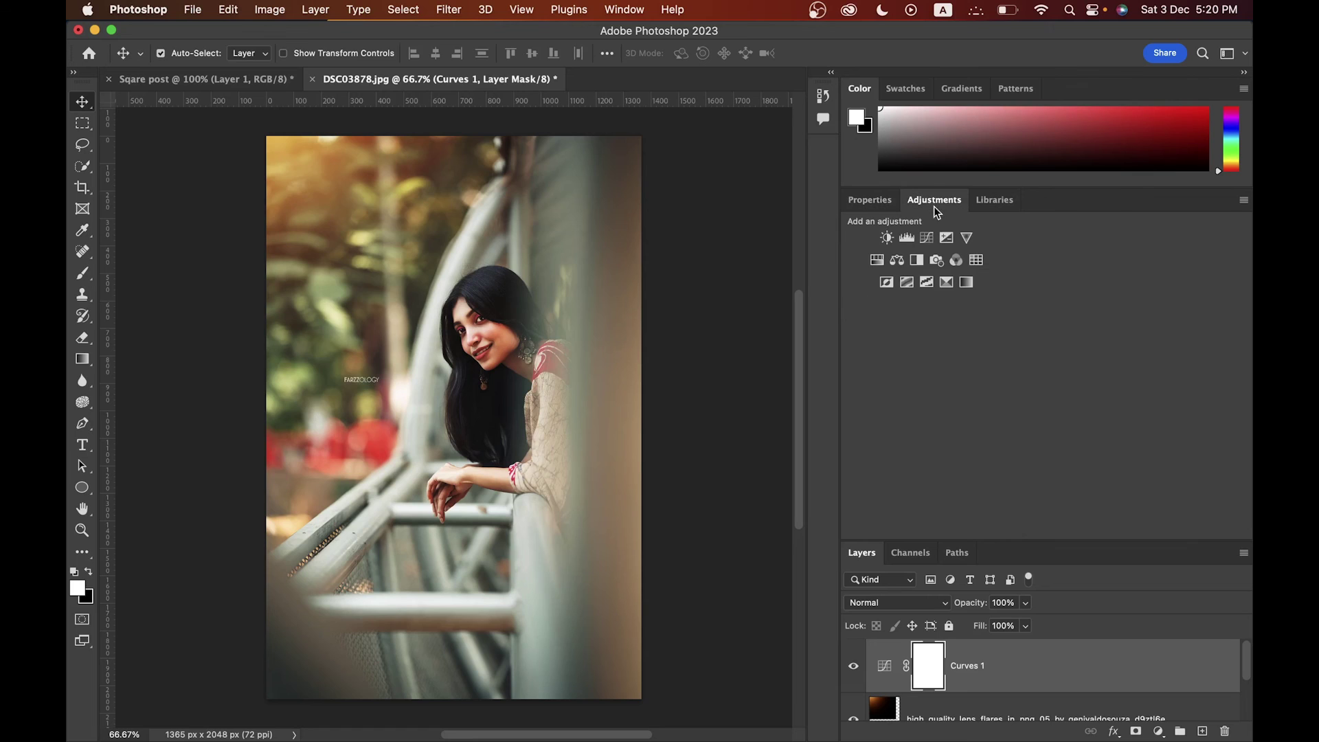
click(969, 237)
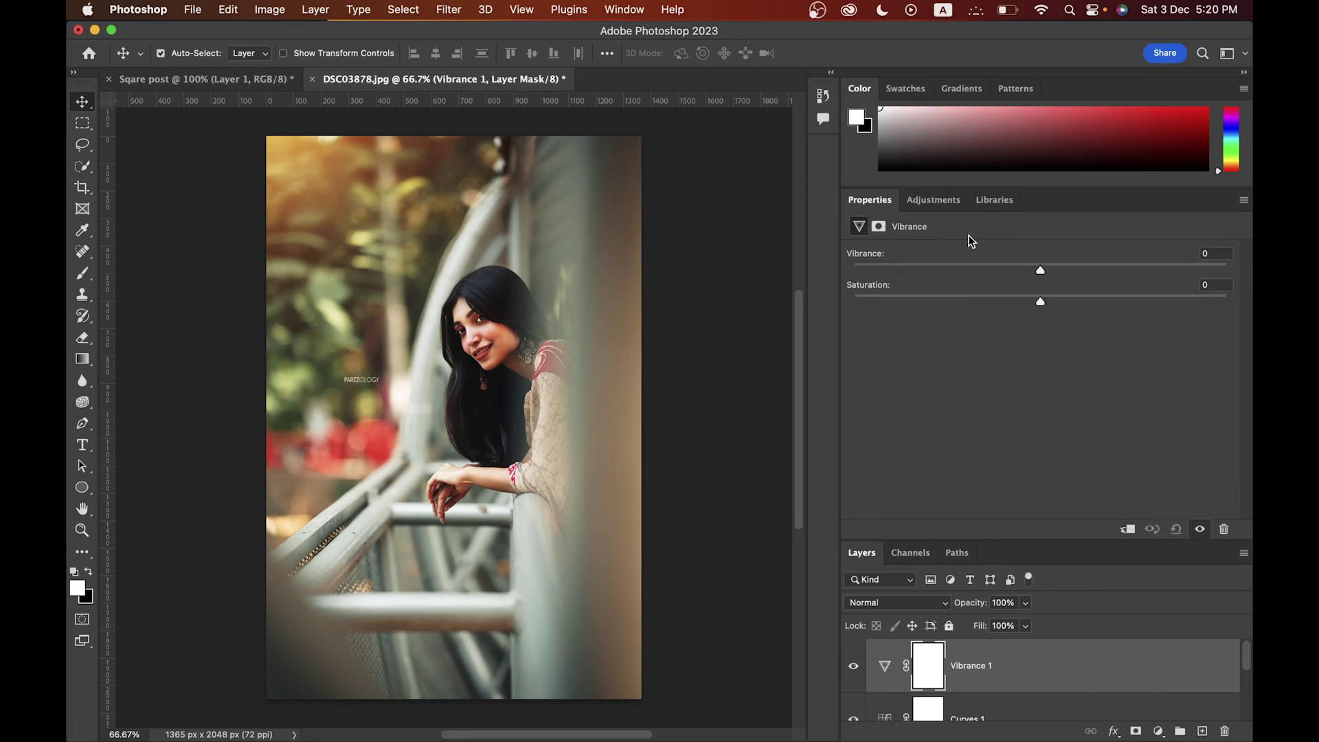
drag(1039, 270, 1057, 269)
drag(1153, 268, 1081, 269)
drag(962, 274, 1027, 269)
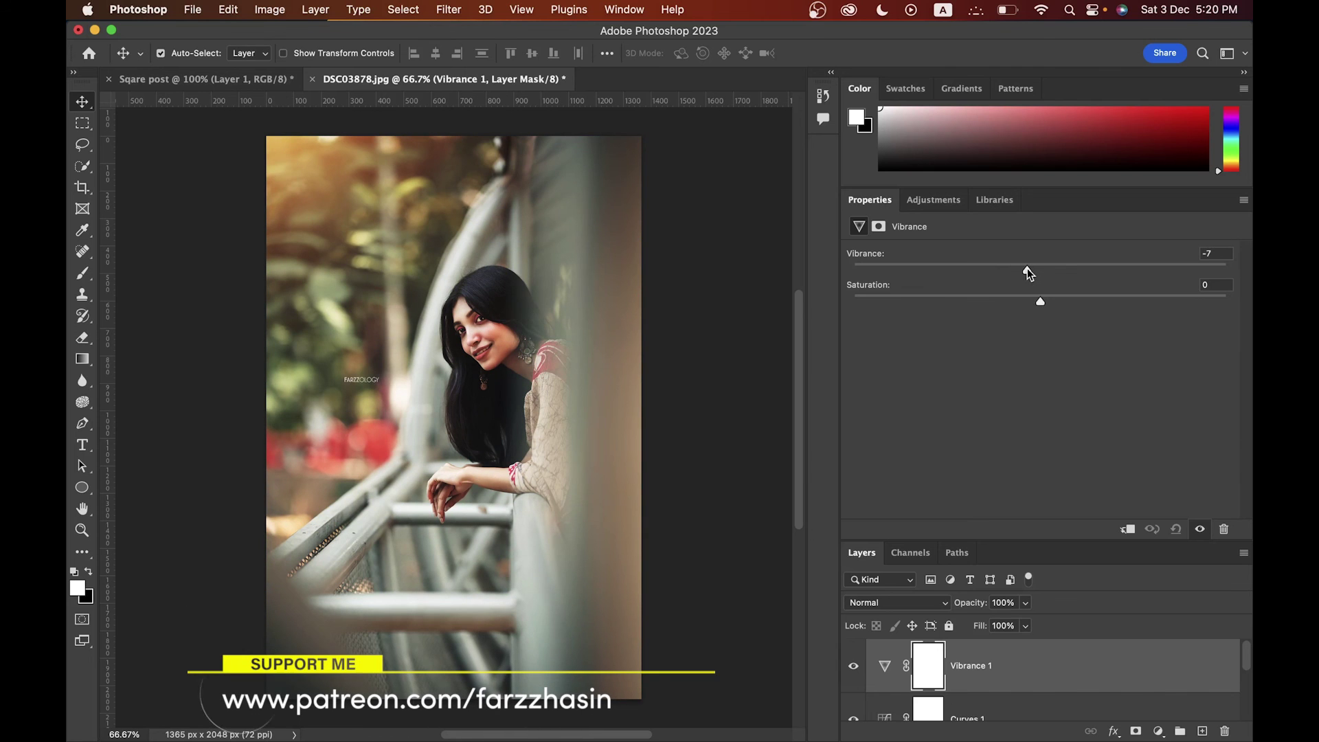
click(929, 209)
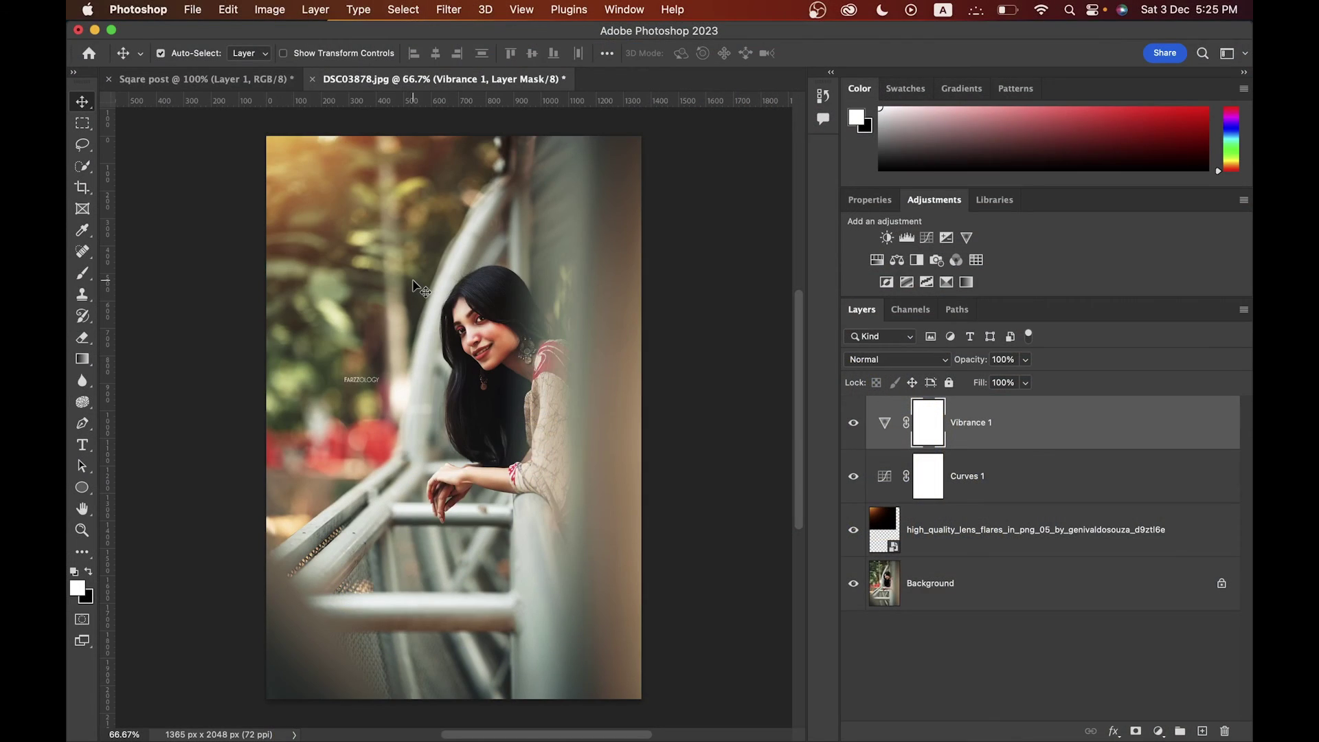
- Examine the folder and file format choices for saving a copy of the portrait, leaving without saving
click(193, 11)
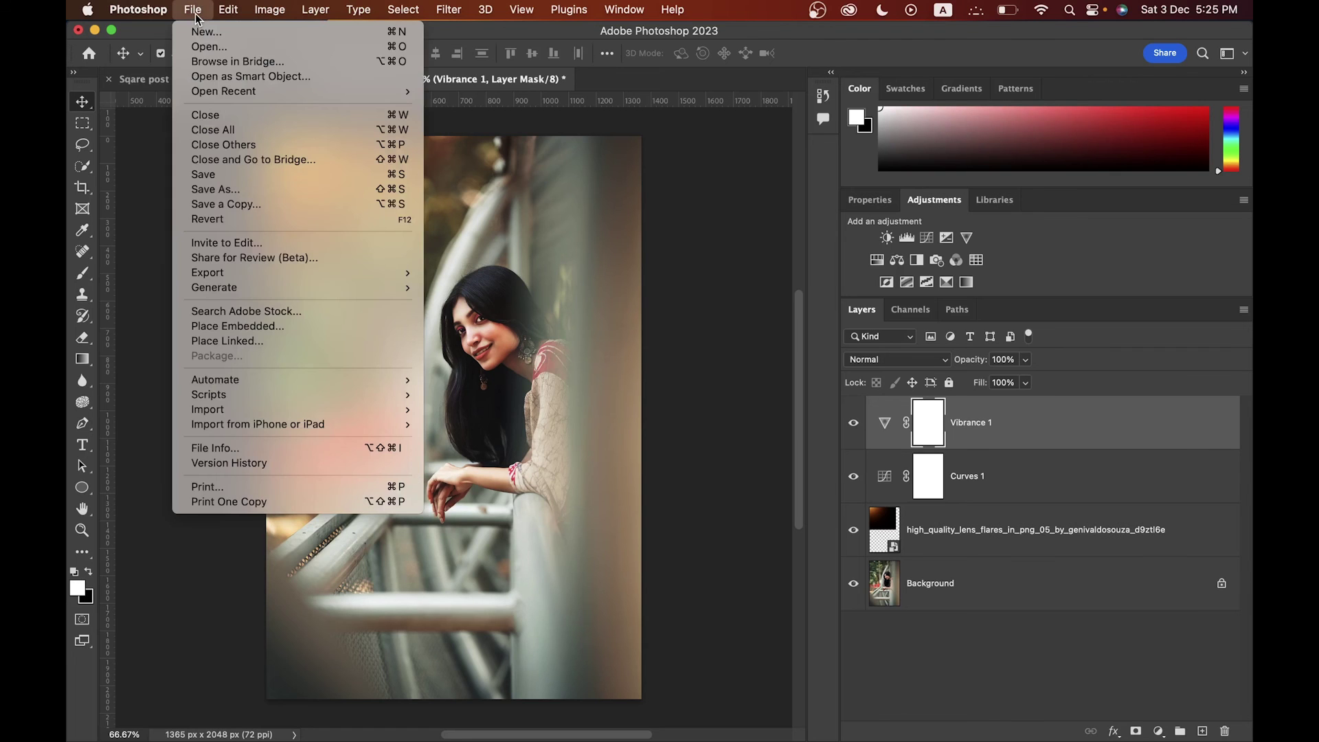
click(327, 204)
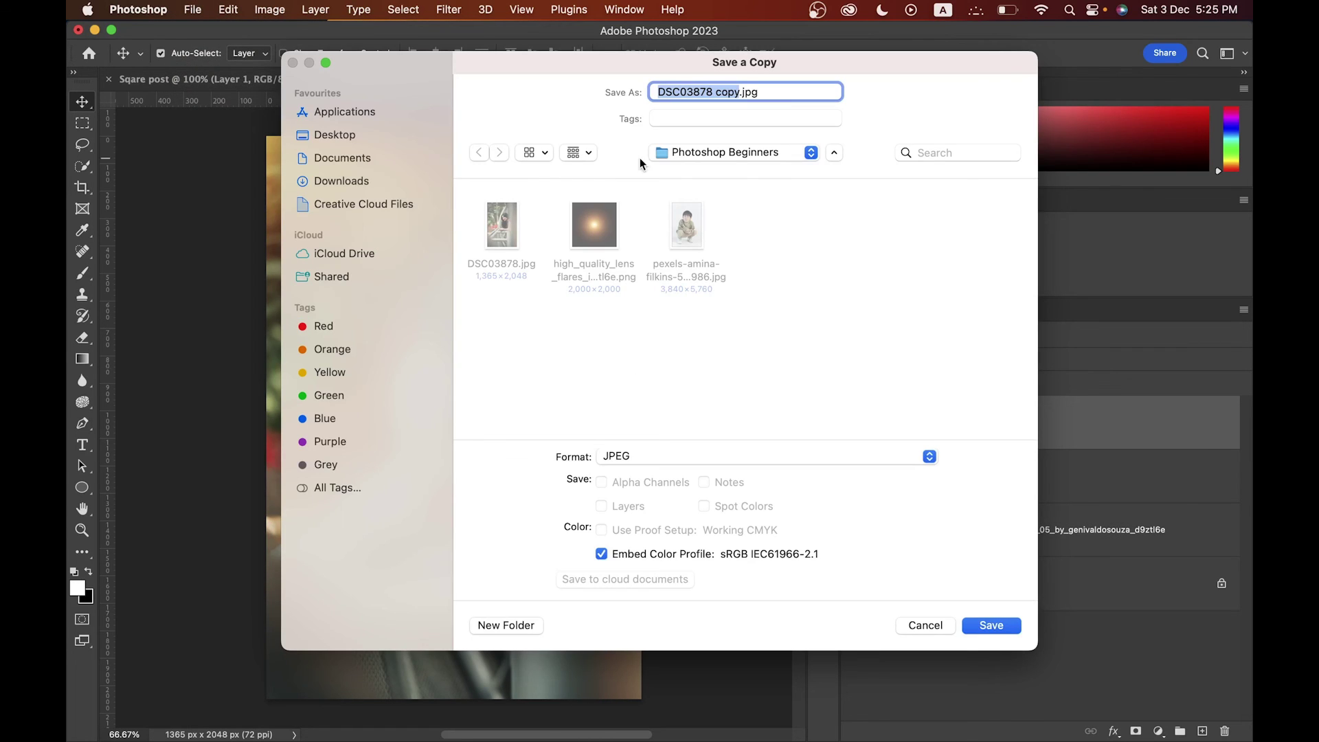
click(719, 151)
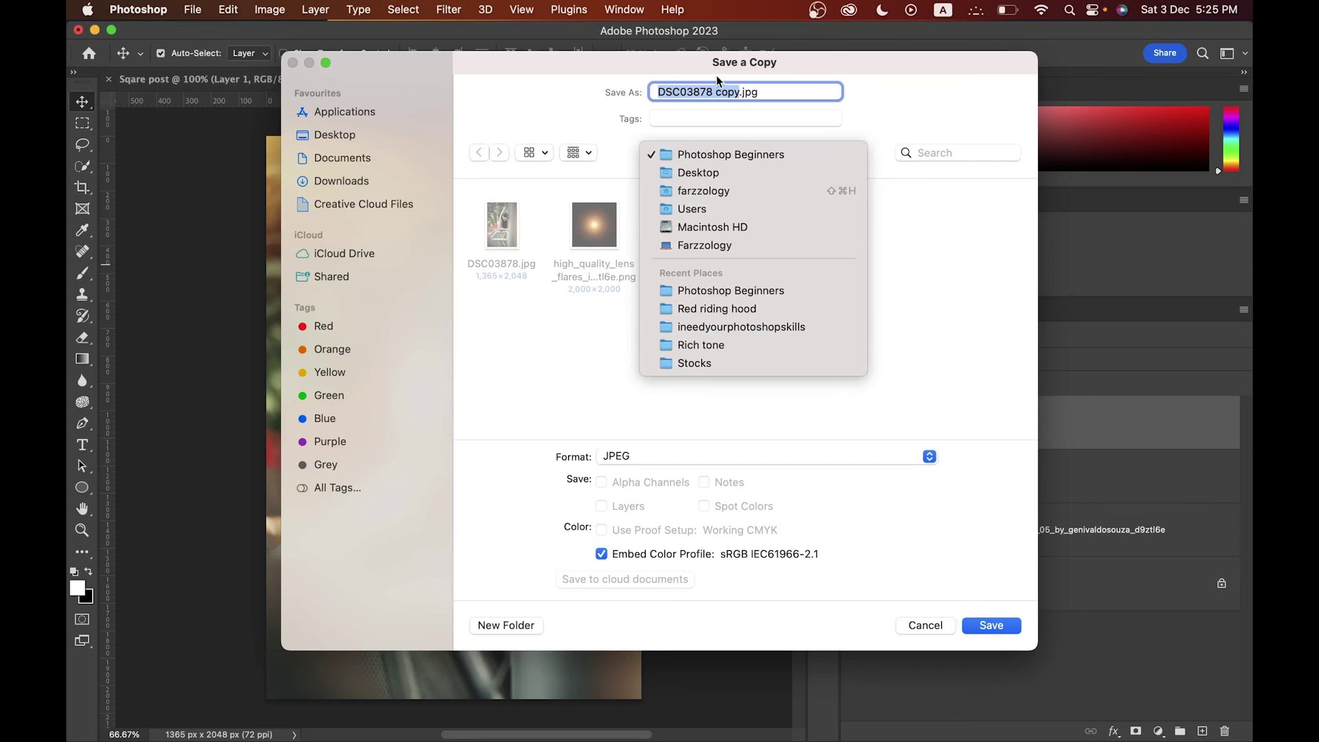
click(987, 312)
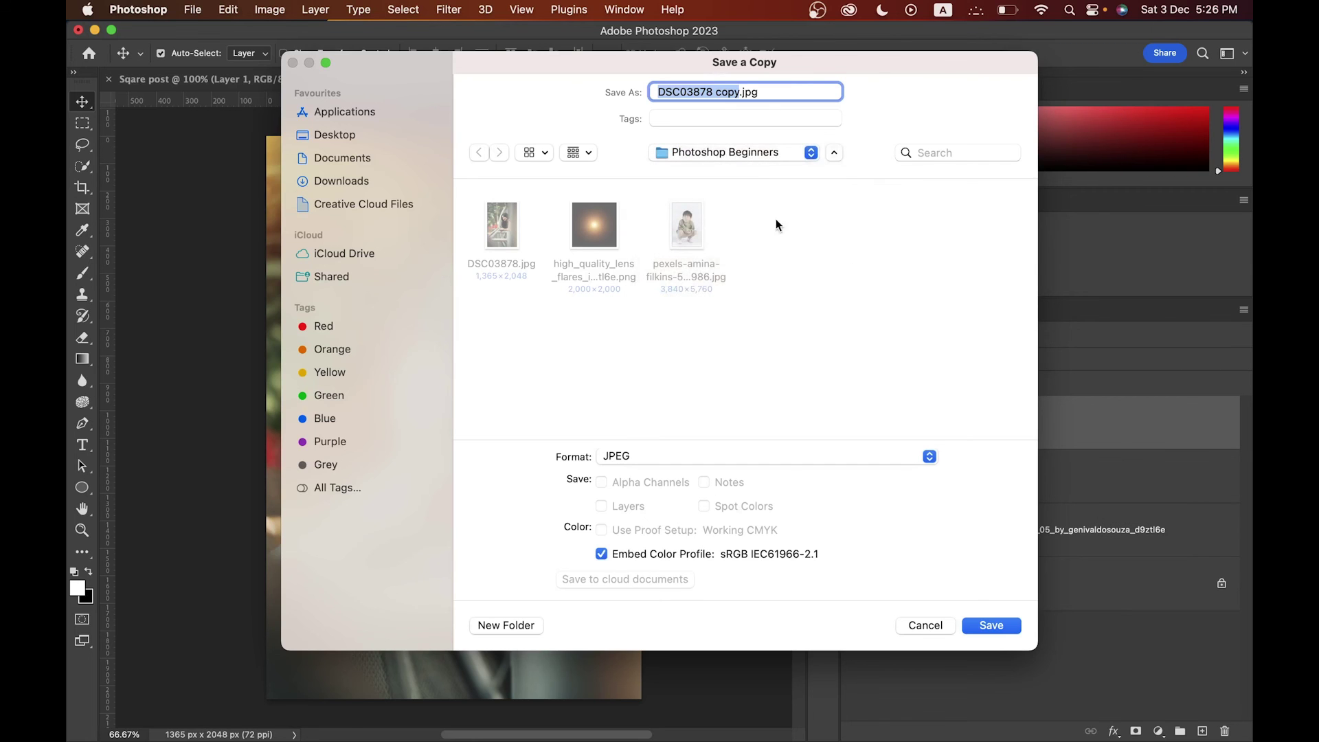
click(784, 465)
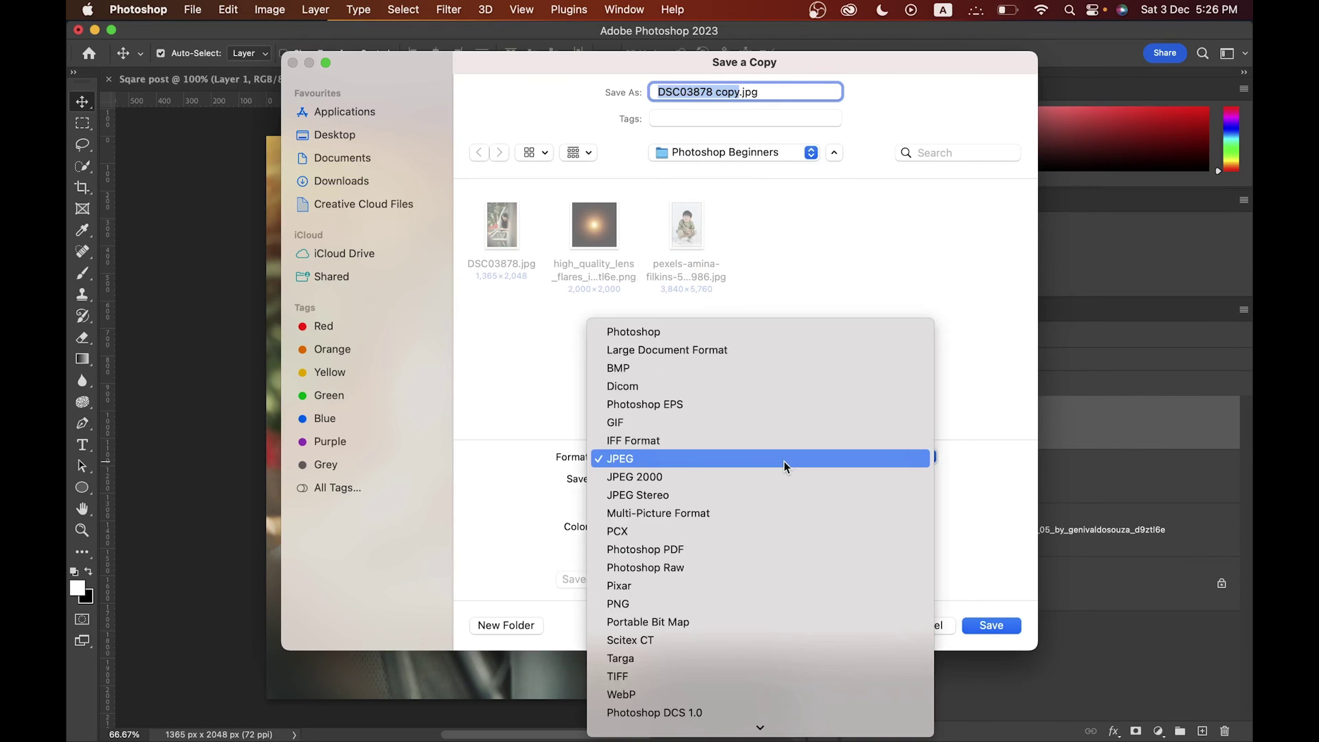
click(653, 459)
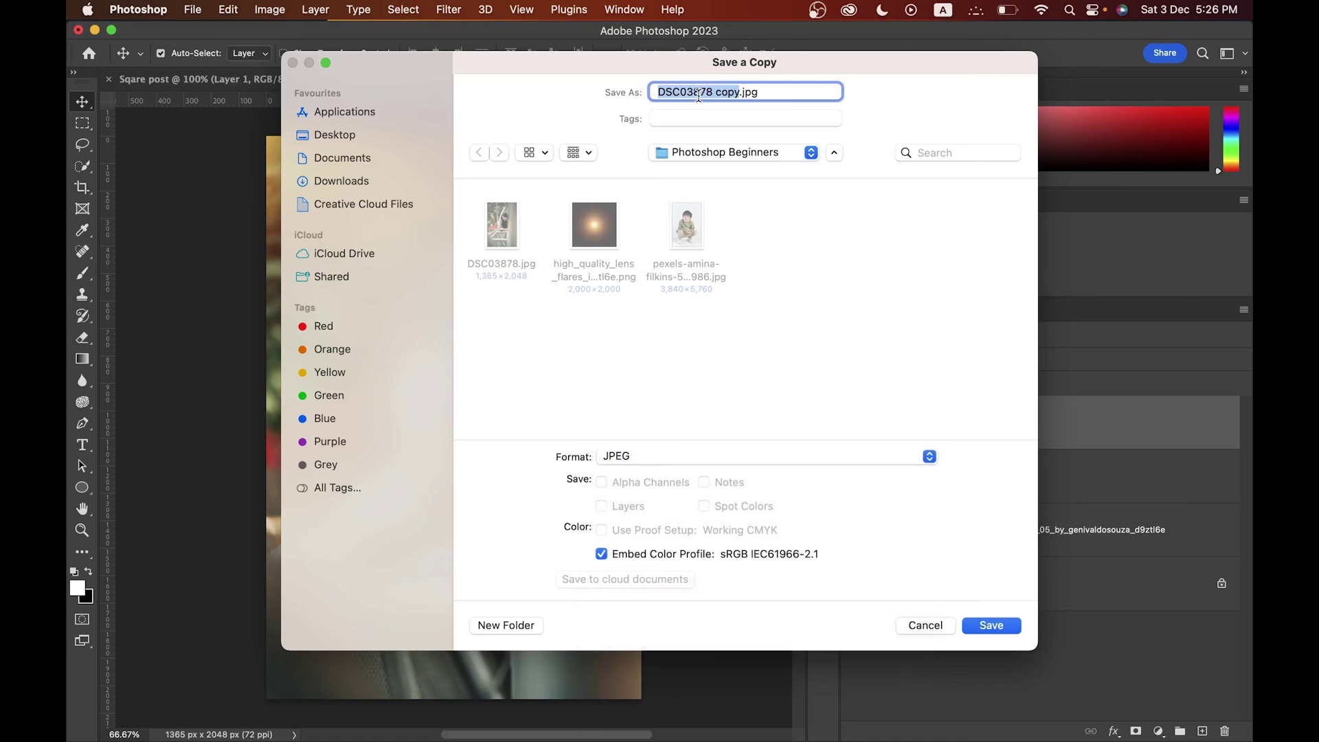
click(925, 625)
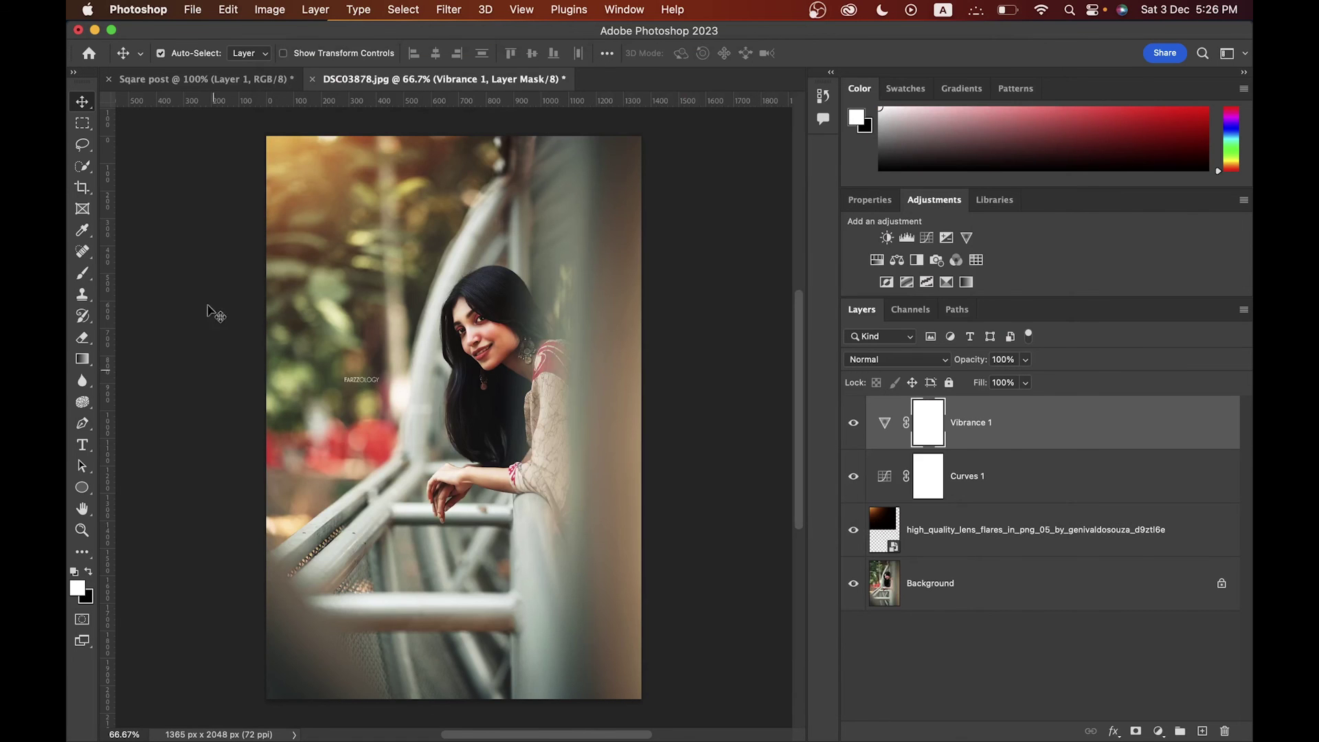
- Export the portrait with Export As in JPG format at the maximum quality of 7
click(186, 12)
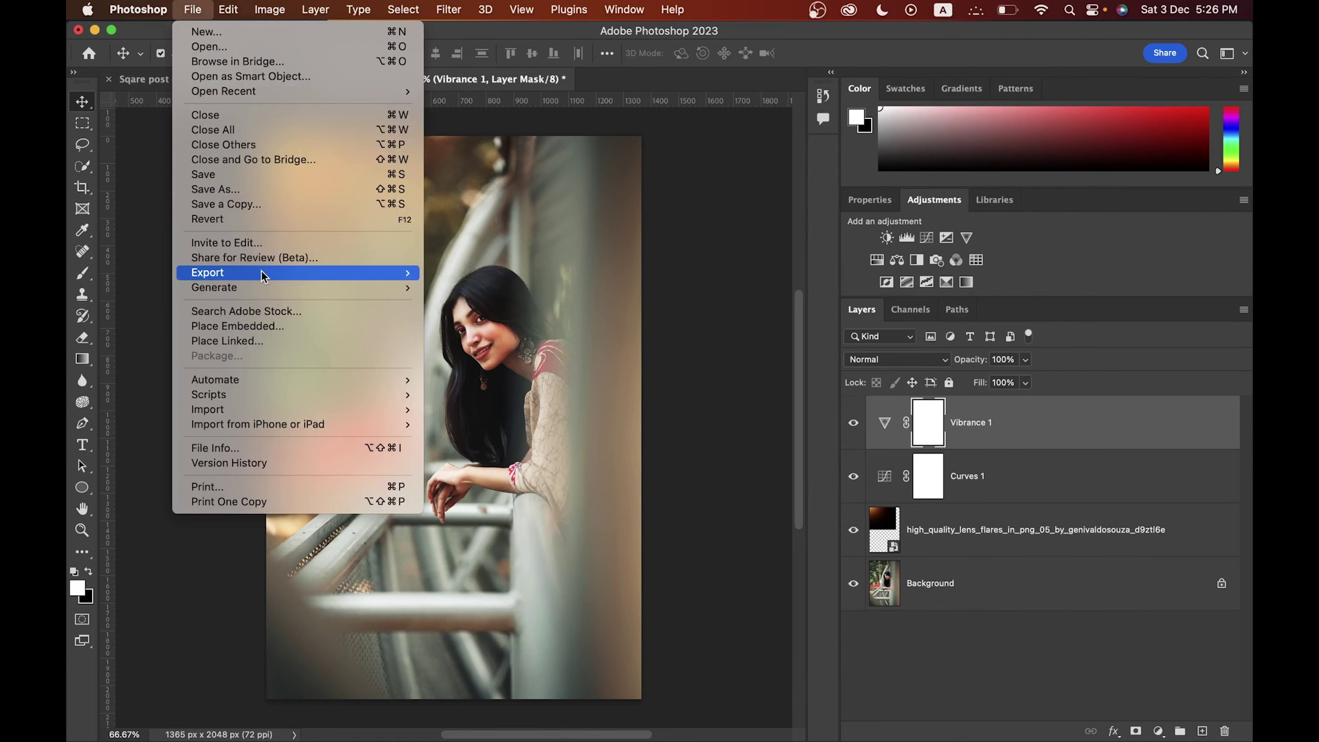
mouse_move(409, 273)
click(463, 292)
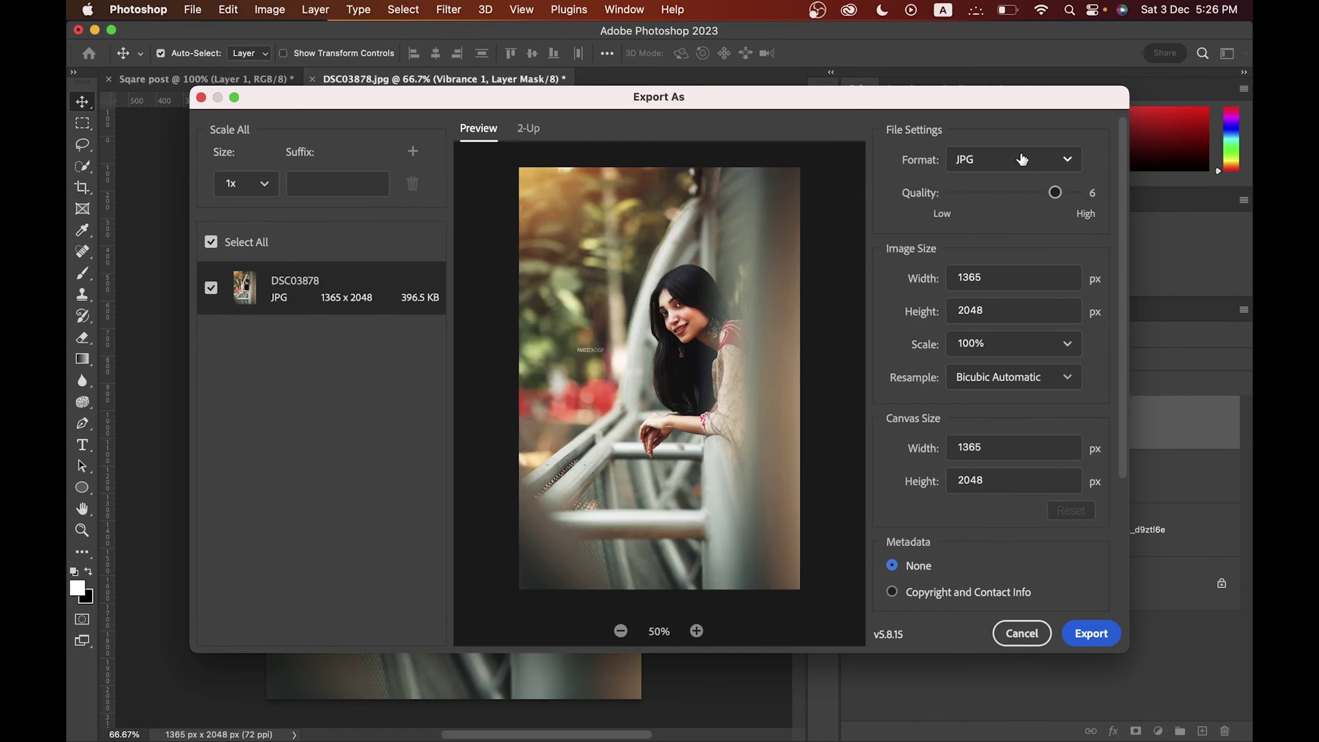
click(1022, 160)
click(993, 216)
drag(1055, 192, 1087, 192)
click(1101, 641)
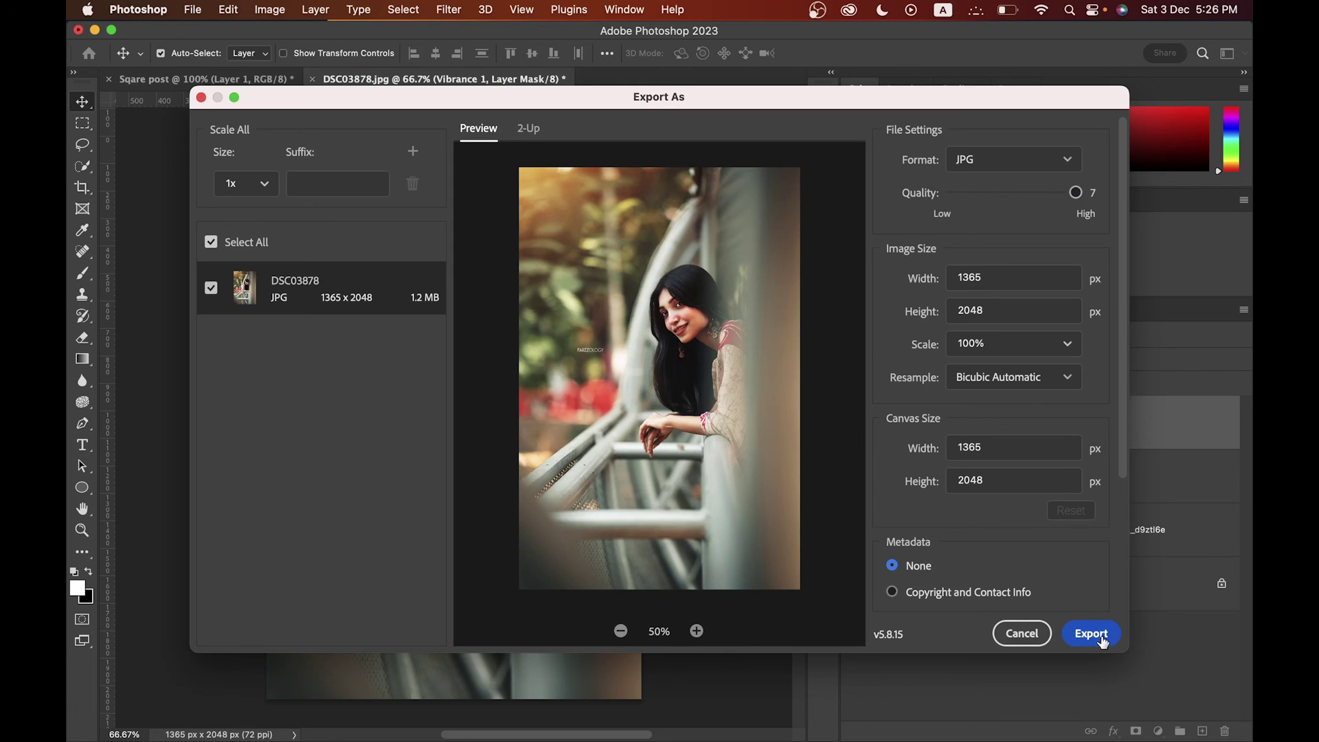